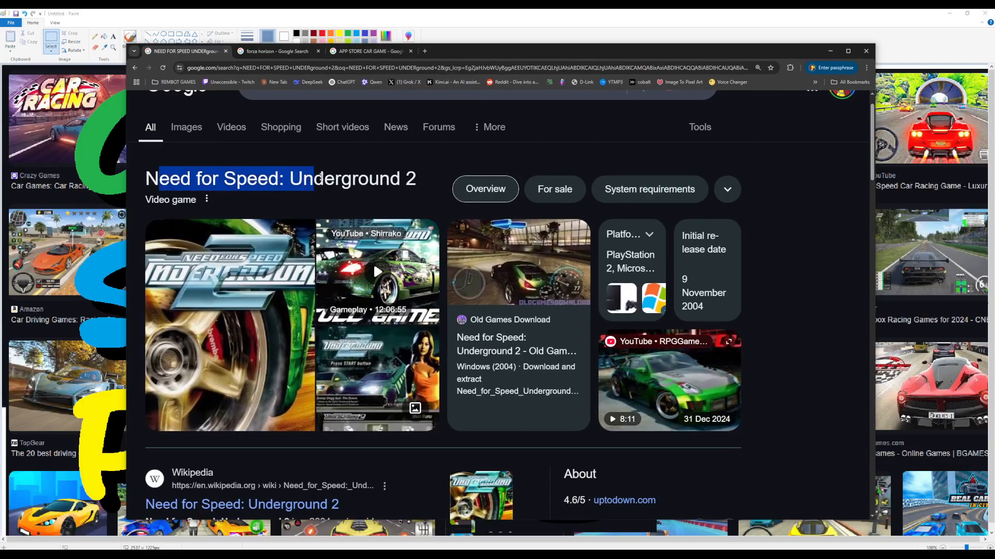
Browse the open search results for Need for Speed: Underground 2, forza horizon and app store car games as references.
click(392, 189)
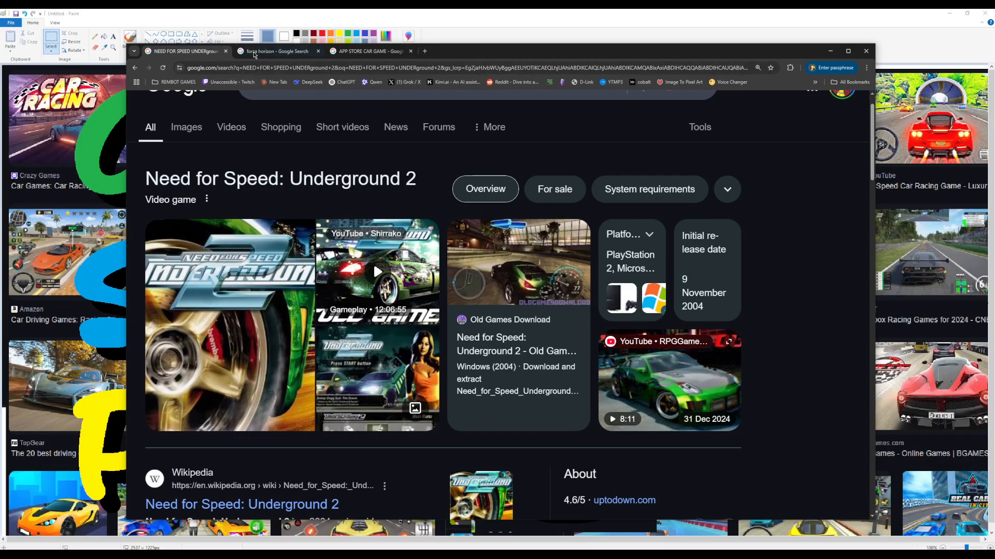
click(277, 51)
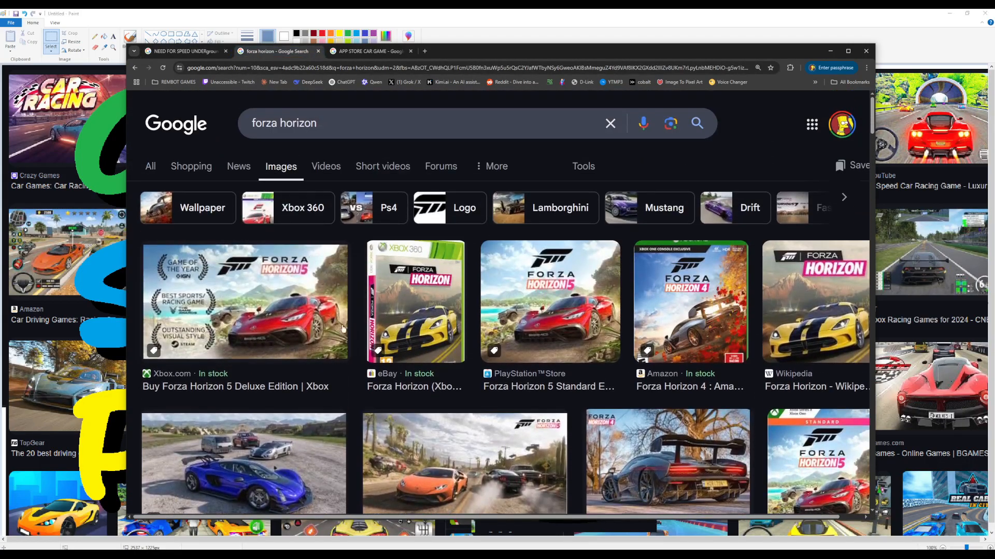
scroll(489, 402, down, 2)
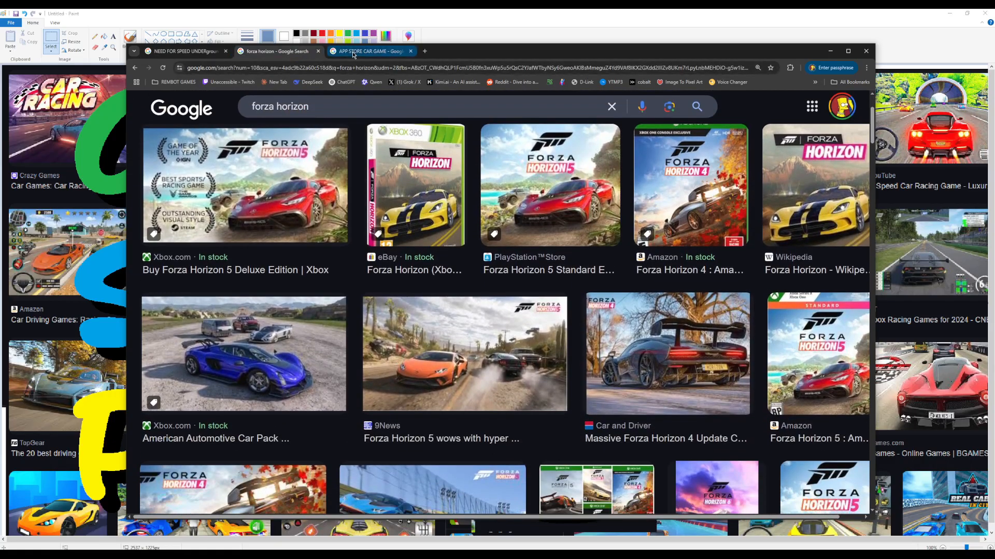
click(354, 52)
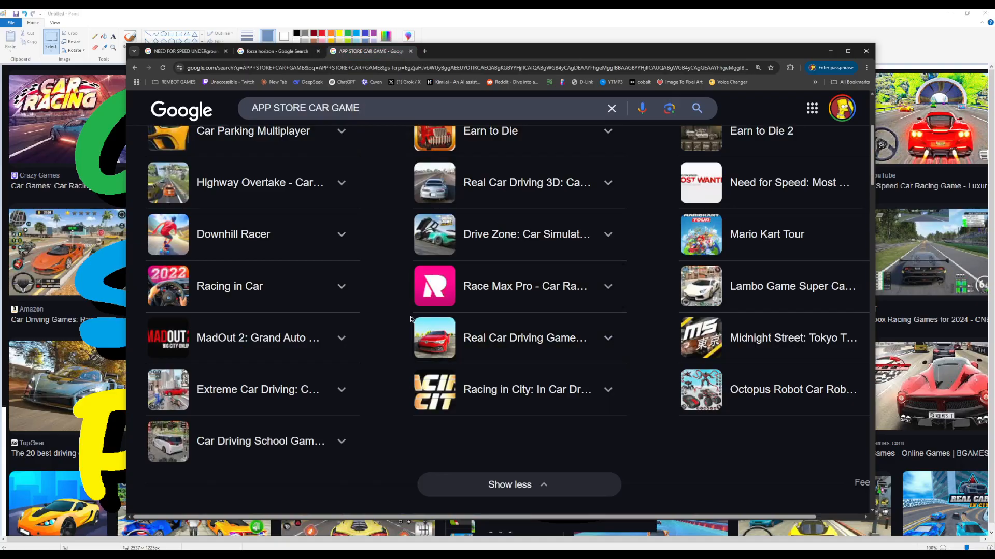
click(507, 388)
scroll(370, 373, down, 3)
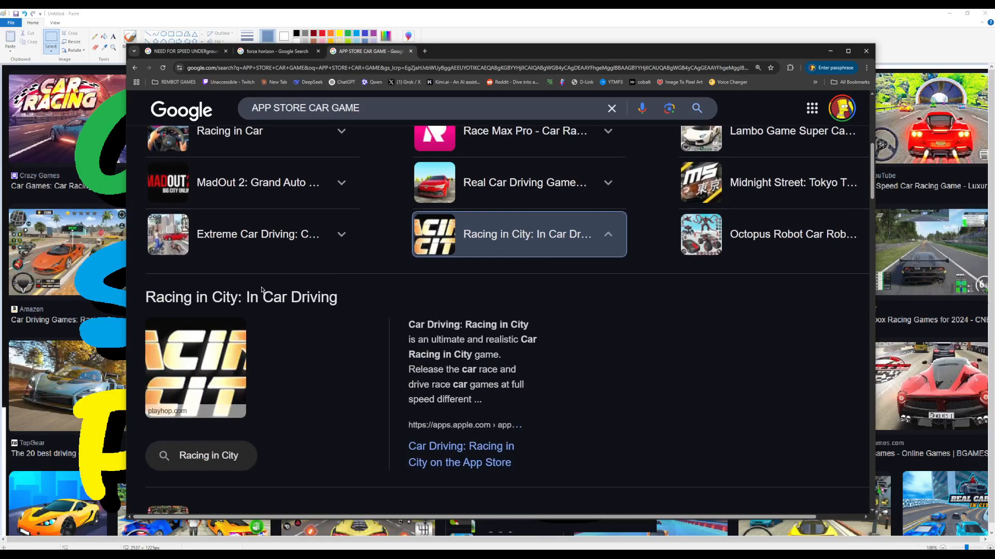
click(276, 222)
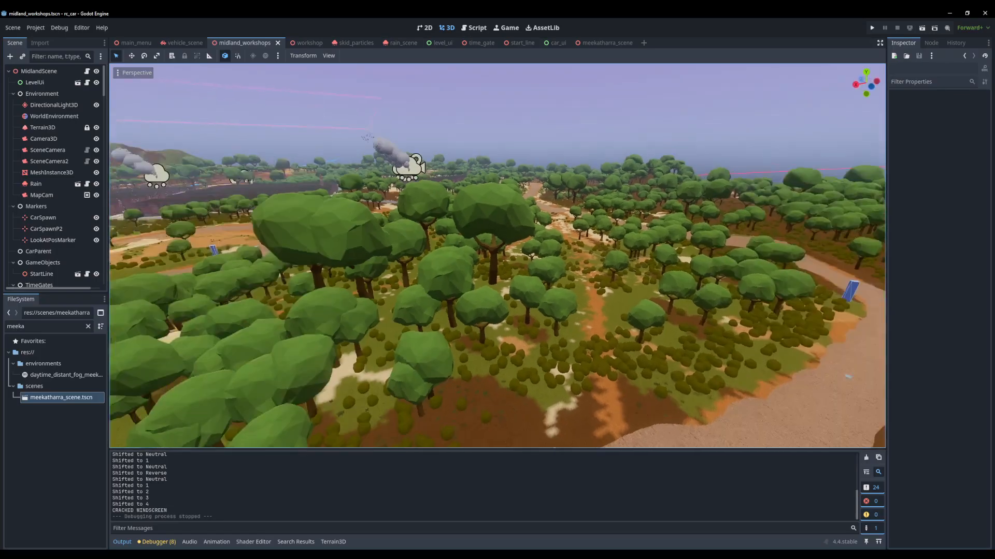
Switch to Godot and examine the dirt track and its tree-lined stretches in the midland_workshops scene.
key(w)
scroll(497, 256, up, 4)
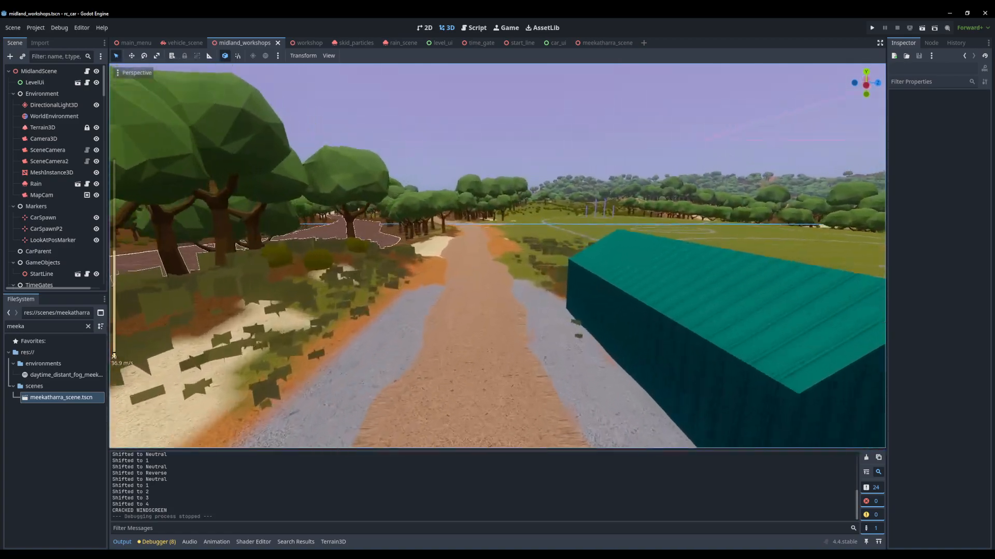
key(w)
right_drag(498, 256, 427, 258)
key(s)
key(w)
key(w)
key(w)
right_drag(588, 205, 594, 209)
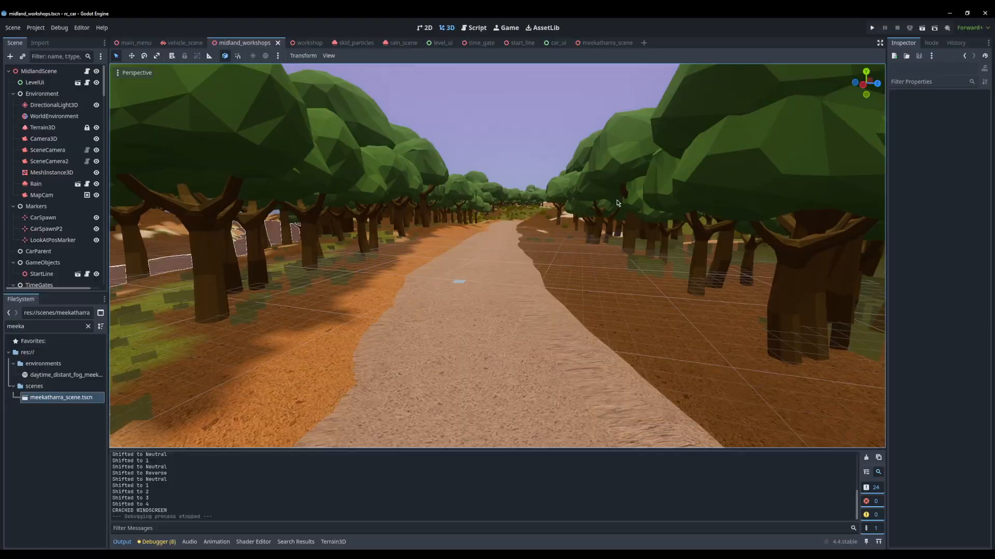
Search the asset library for "road" and review the Godot Road Generator details before returning to the 3D scene.
click(537, 28)
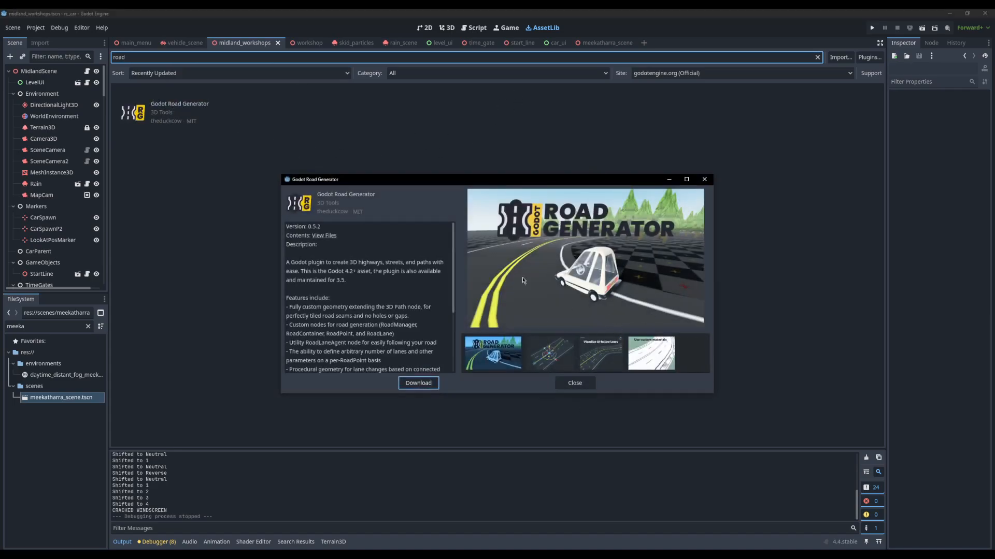
click(704, 179)
click(448, 28)
Follow the existing track through the midland_workshops scene and survey the whole level from above.
mouse_move(501, 268)
middle_down()
mouse_move(481, 263)
mouse_move(499, 264)
middle_up()
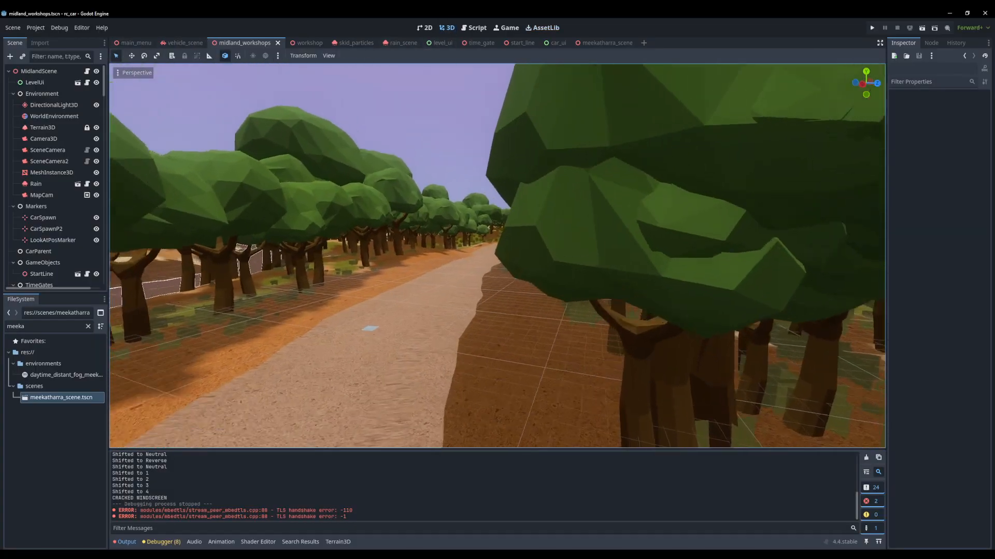
key(w)
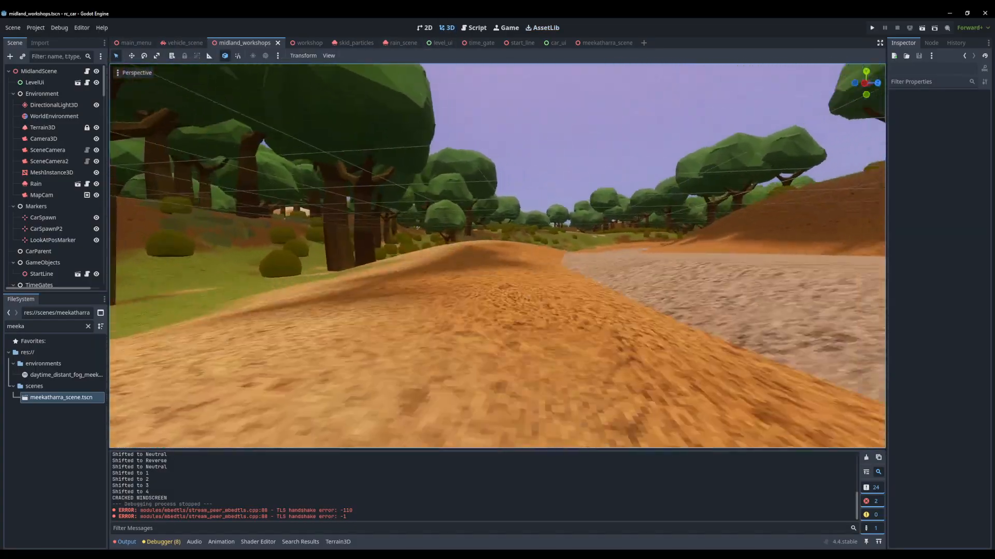
key(w)
key(s)
key(a)
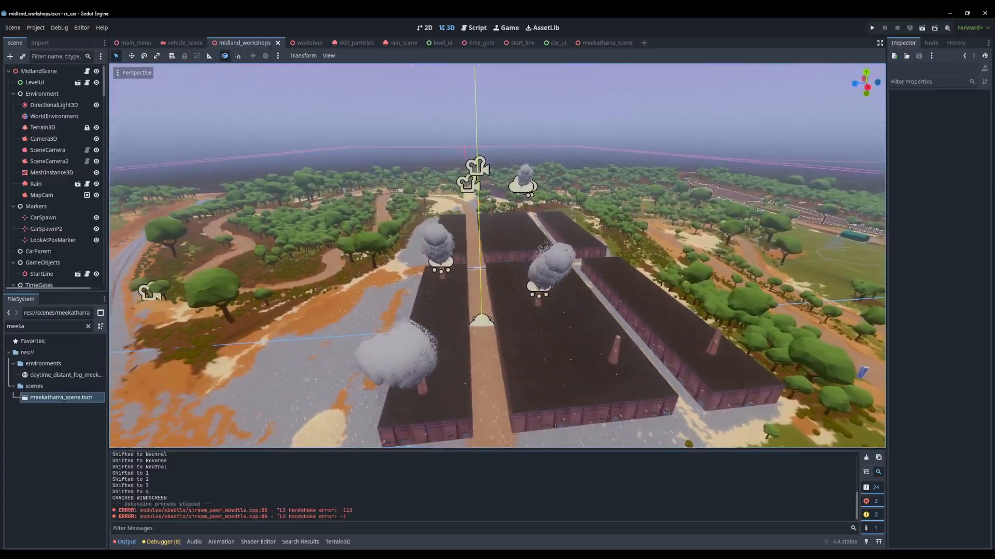
key(a)
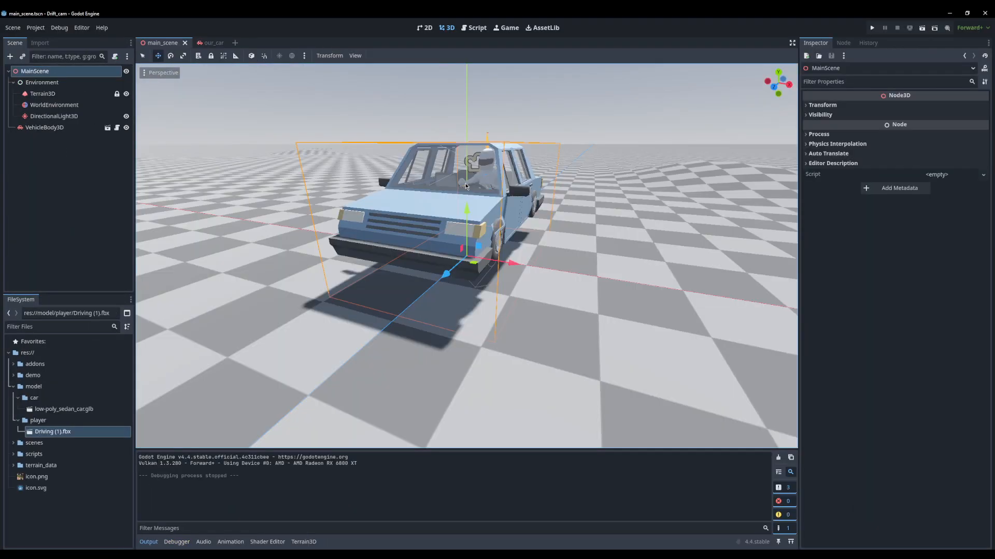
In the Drift_cam project, add a plain Node under MainScene, name it Roads, and save the scene.
middle_drag(751, 165, 567, 189)
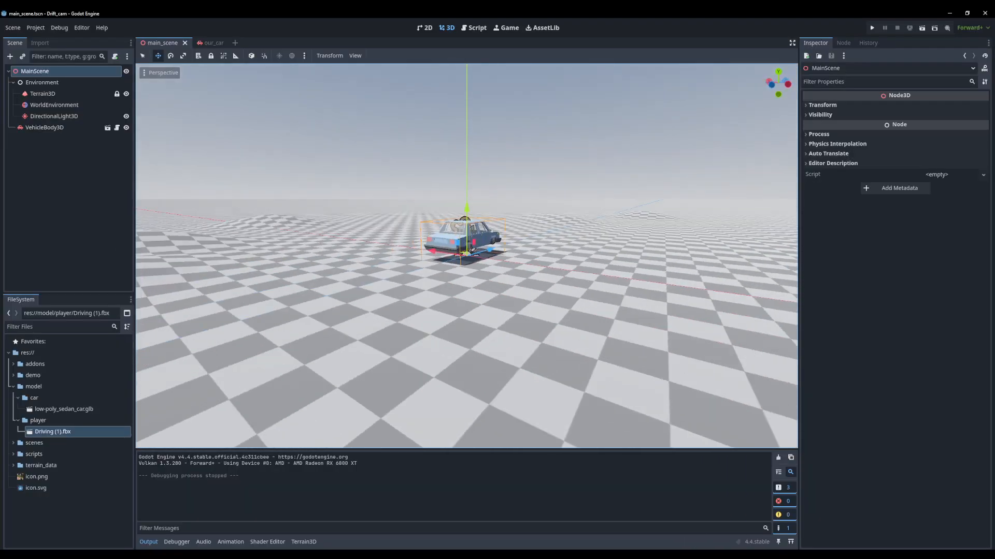
middle_drag(486, 213, 403, 184)
middle_drag(596, 192, 467, 186)
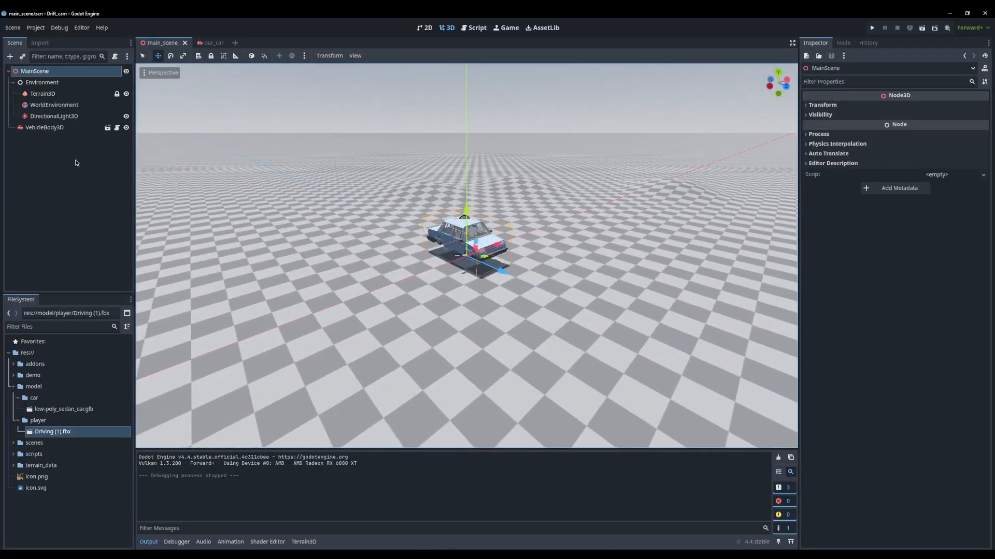
click(56, 150)
key(ctrl+s)
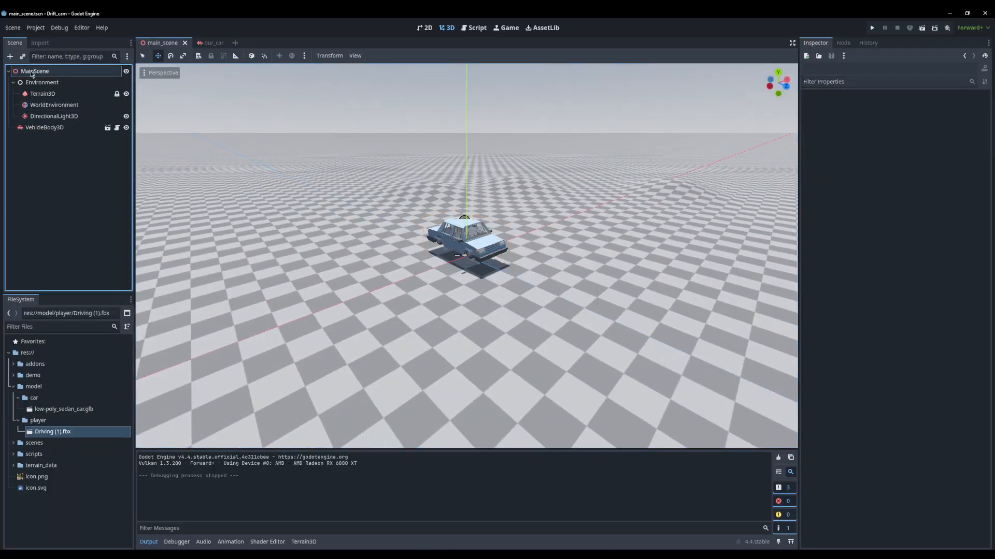
click(32, 74)
key(ctrl+a)
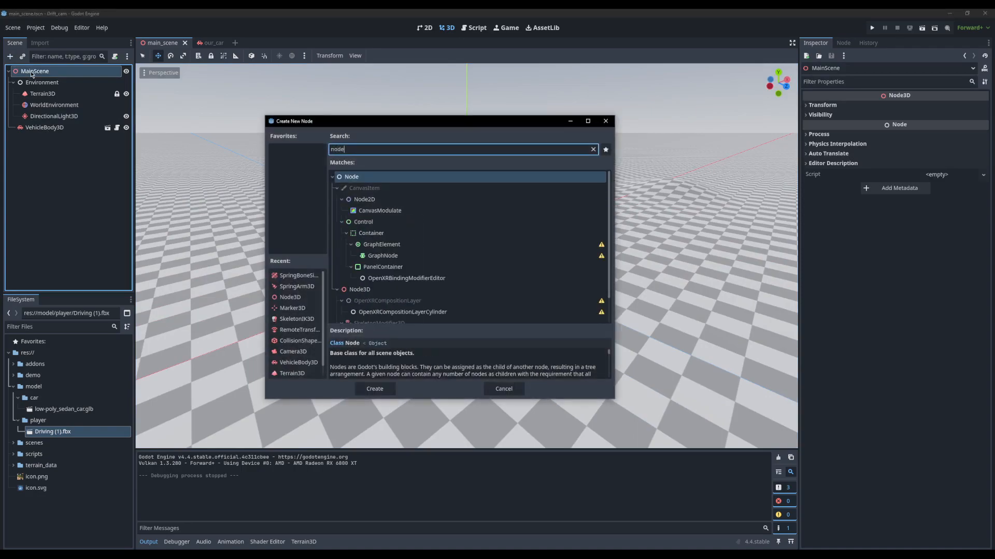
key(Return)
key(F2)
text(Roads)
key(Return)
key(ctrl+s)
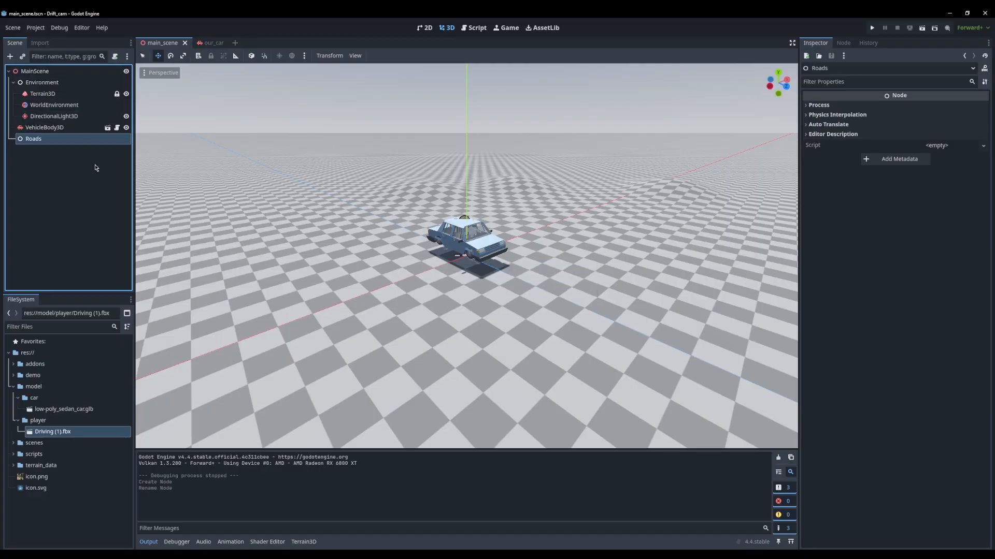
Add a RoadManager node as a child of Roads.
click(102, 174)
click(61, 139)
key(ctrl+a)
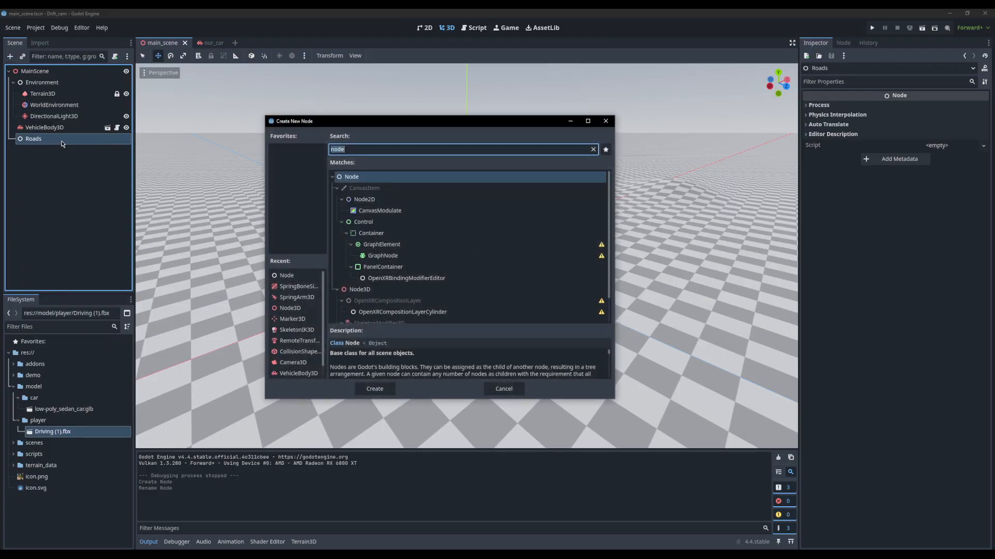
text(roa)
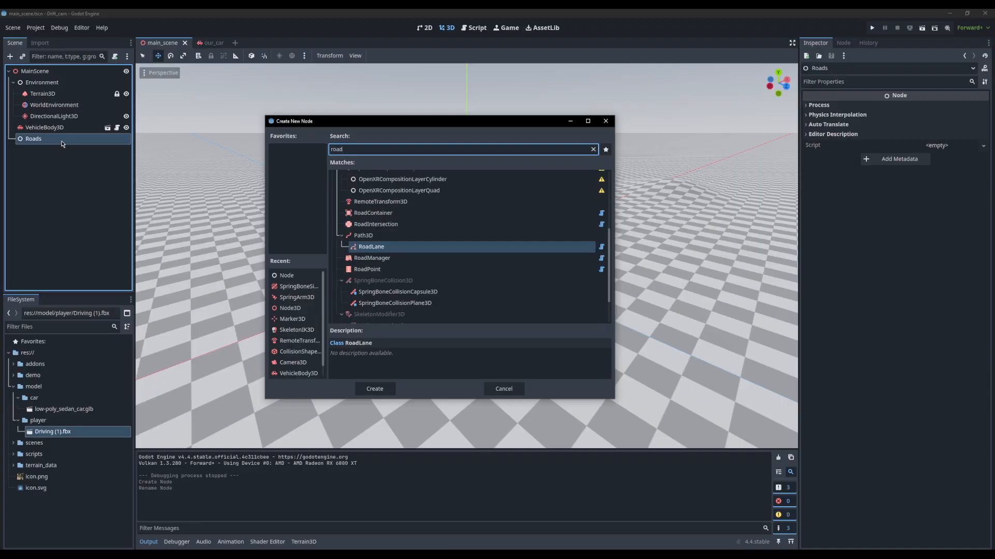
key(Down)
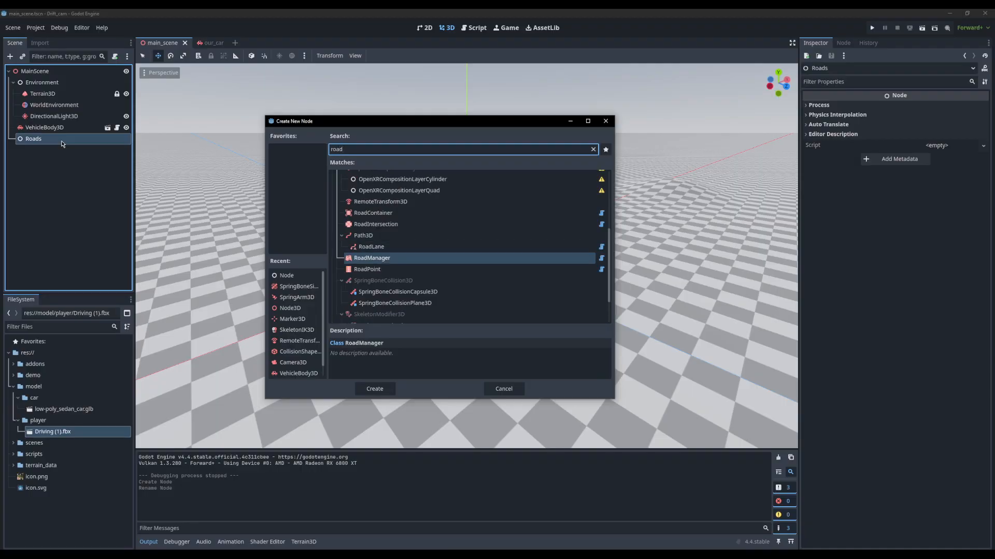
key(Return)
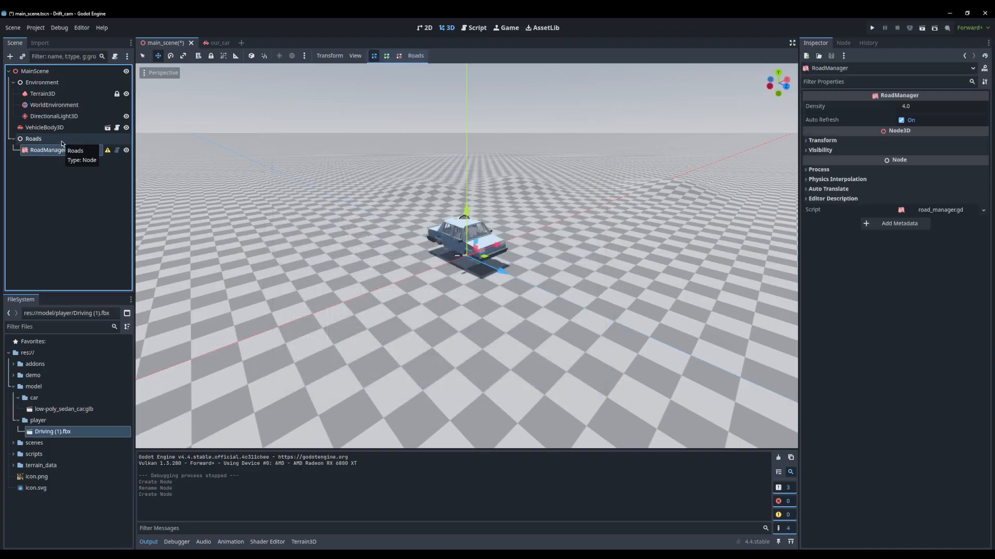
Add a RoadContainer node as a child of the RoadManager.
key(ctrl+a)
text(roadcon)
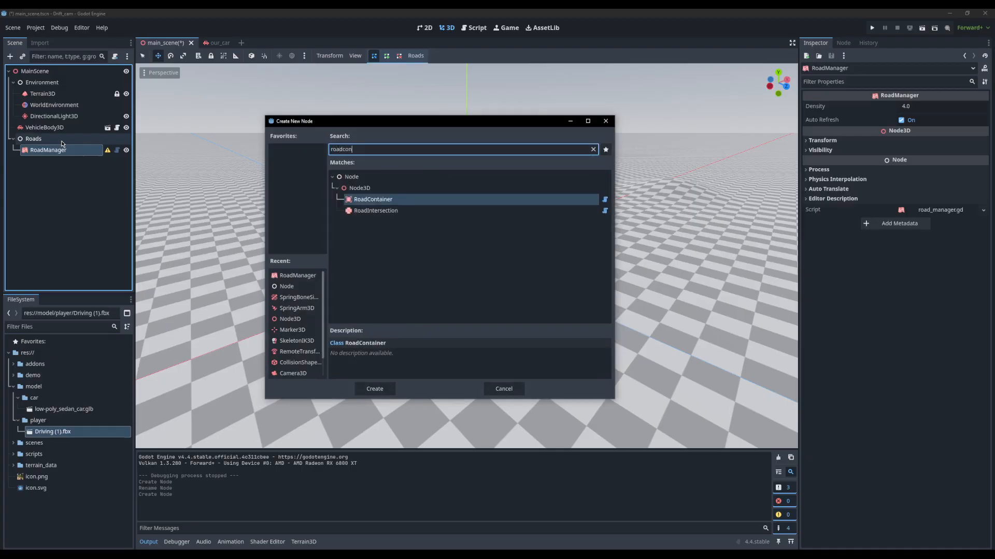
key(Return)
Add a RoadPoint node as a child of the RoadContainer and save the scene.
key(ctrl+a)
text(ro)
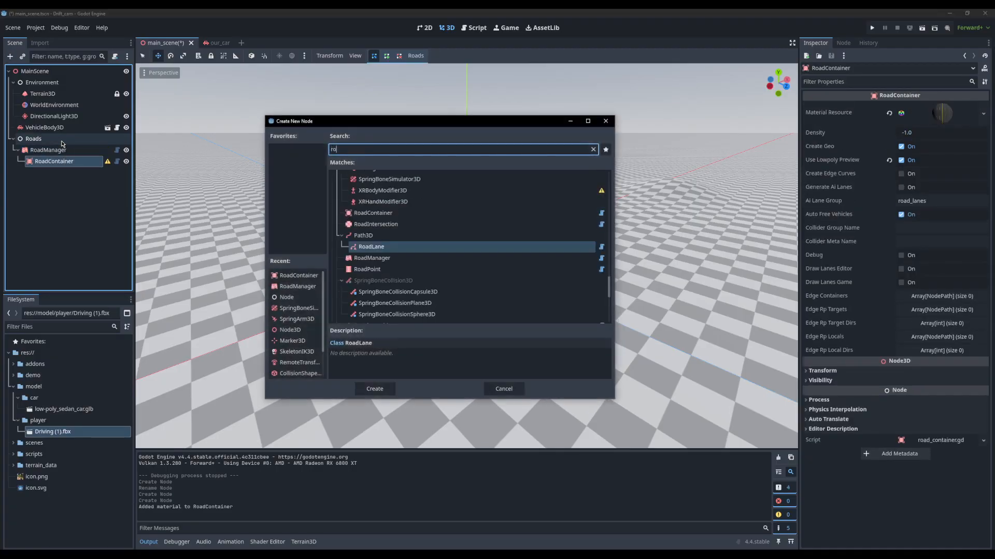
text(ad)
key(Down)
key(Down)
key(Return)
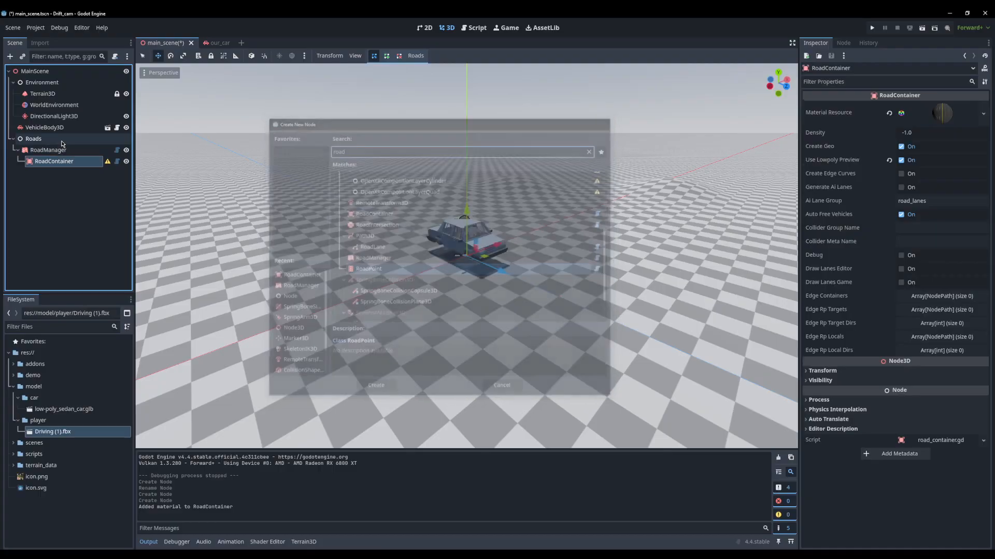
middle_drag(491, 249, 359, 228)
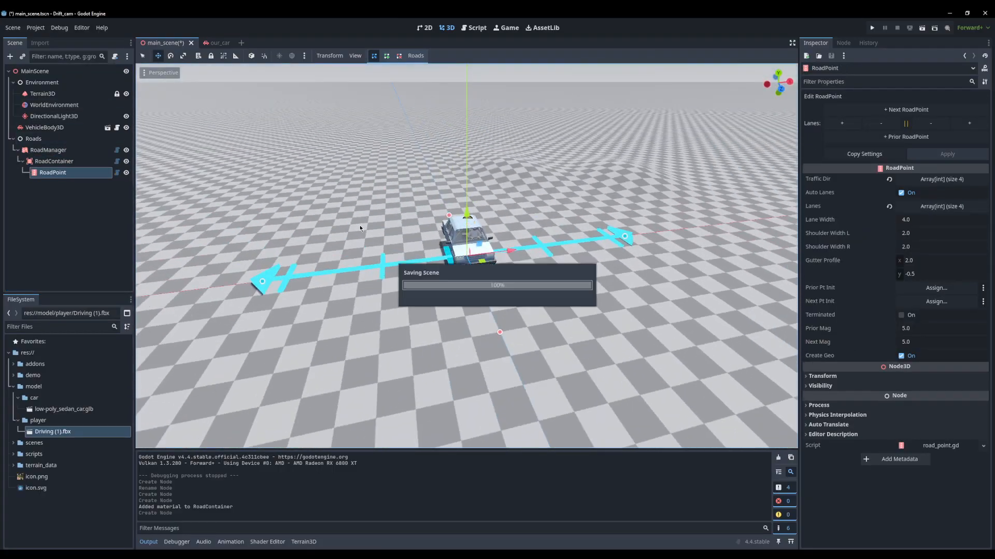
Generate the next RoadPoint from the first one to create a road segment, and inspect it from several angles.
middle_drag(340, 185, 526, 234)
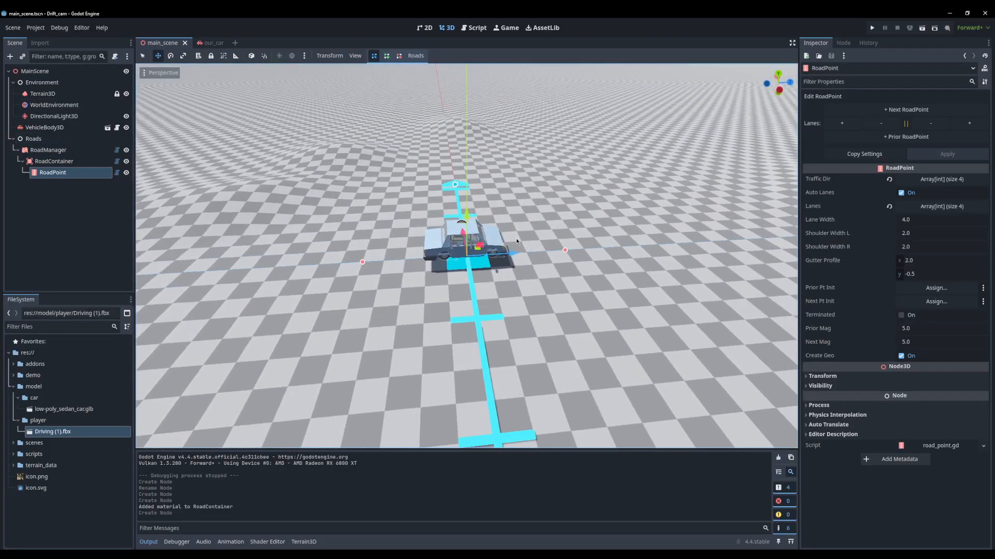
click(907, 110)
middle_drag(621, 197, 545, 263)
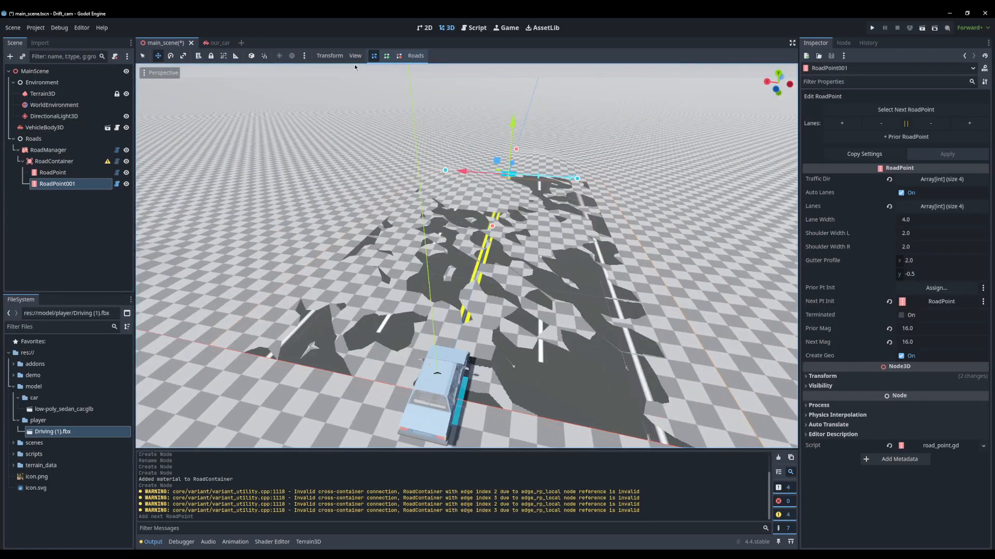
middle_drag(672, 160, 741, 237)
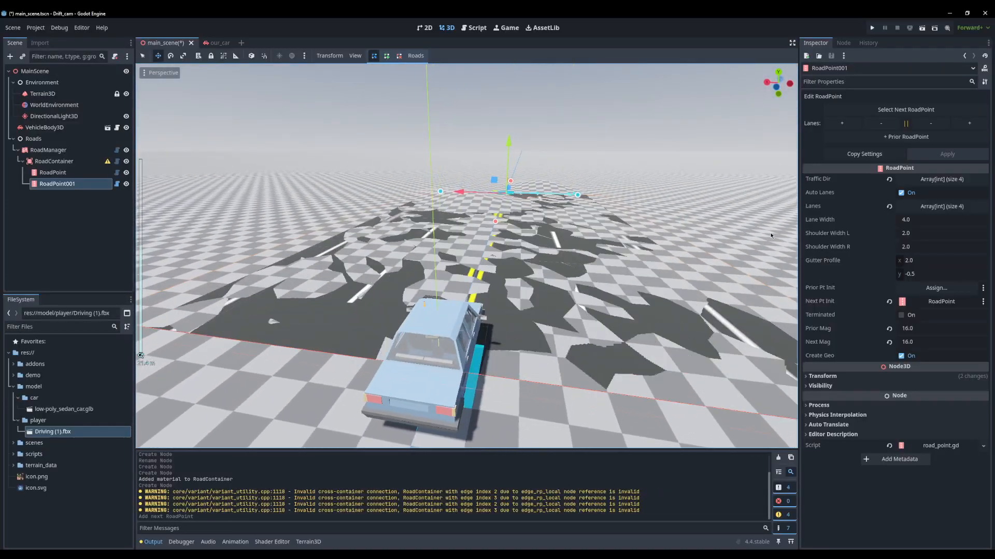
mouse_move(559, 258)
middle_down()
mouse_move(542, 254)
mouse_move(554, 259)
mouse_move(552, 275)
mouse_move(333, 256)
mouse_move(557, 271)
middle_up()
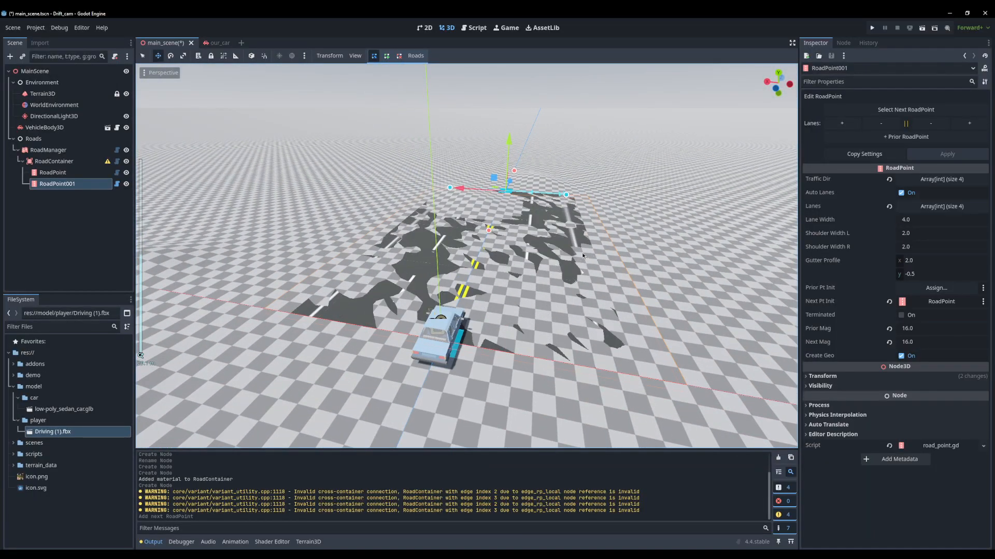
middle_drag(539, 206, 463, 214)
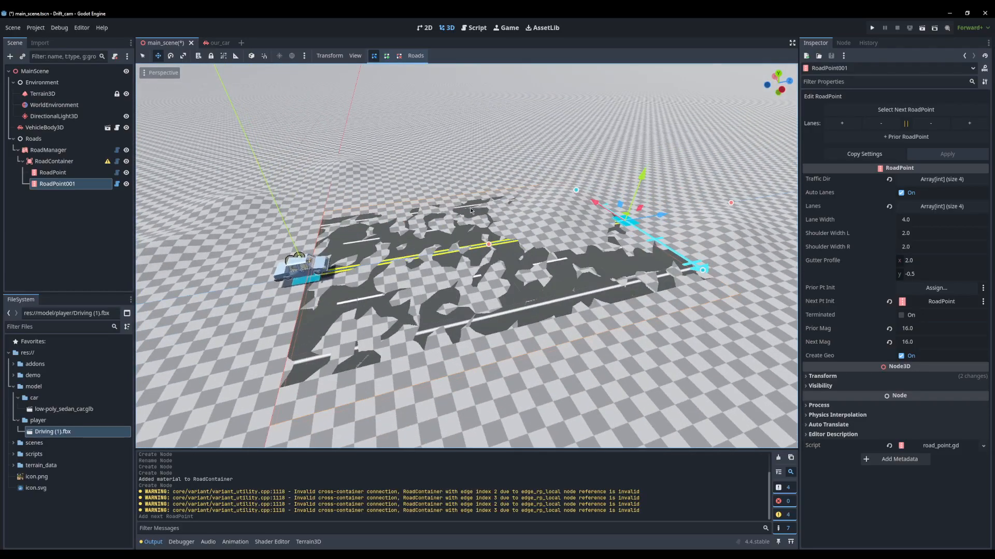
Expand the RoadContainer's material resource to show its settings and widen the inspector.
click(61, 151)
click(60, 161)
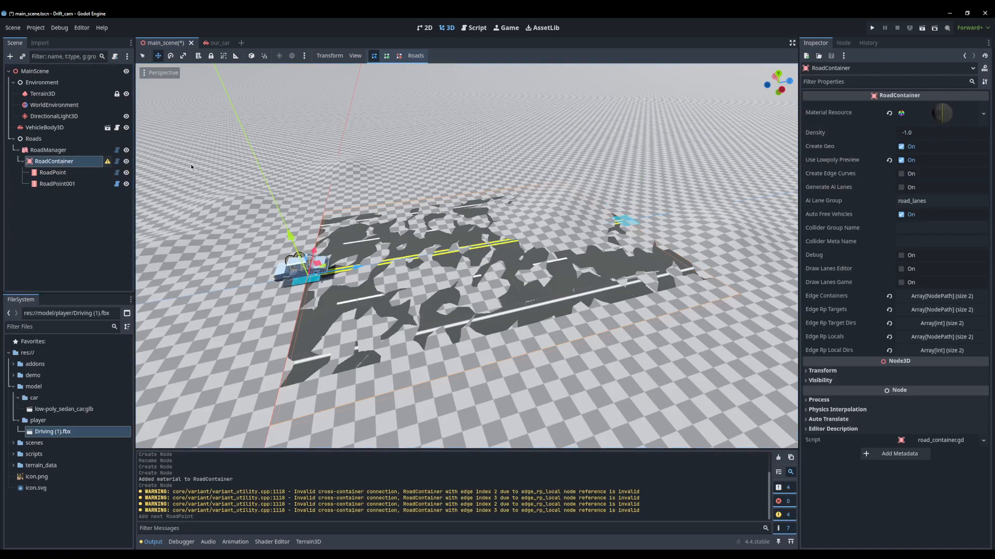
click(948, 112)
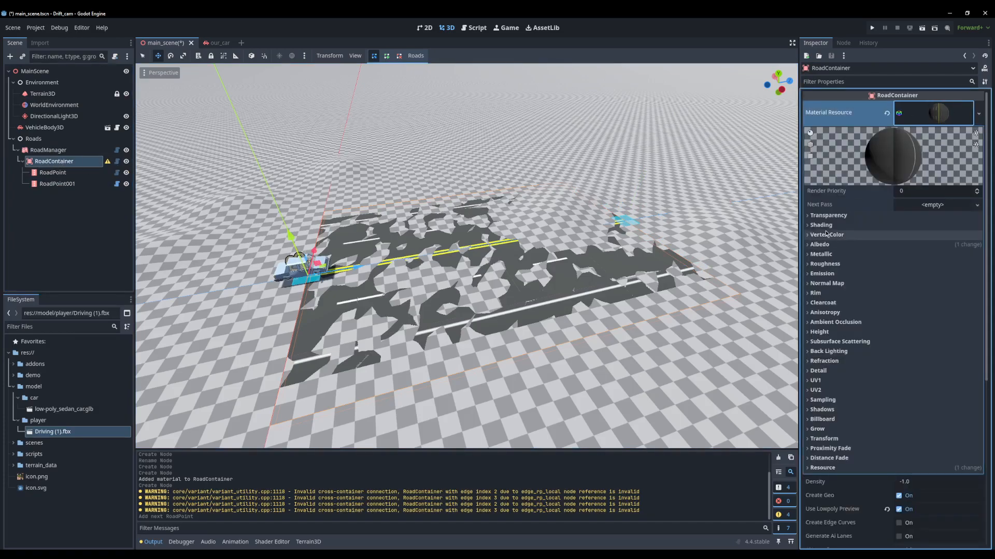
drag(799, 212, 732, 212)
Check the RoadManager's properties, return to the RoadContainer, and examine the road surface against the terrain up close.
middle_drag(387, 292, 489, 253)
click(46, 148)
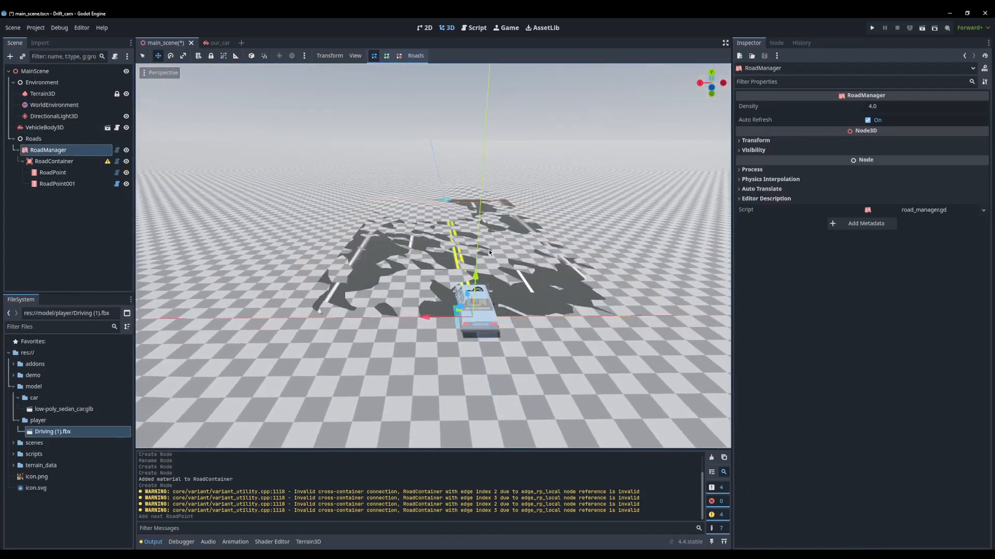
click(48, 163)
middle_drag(452, 337, 559, 332)
scroll(456, 243, up, 7)
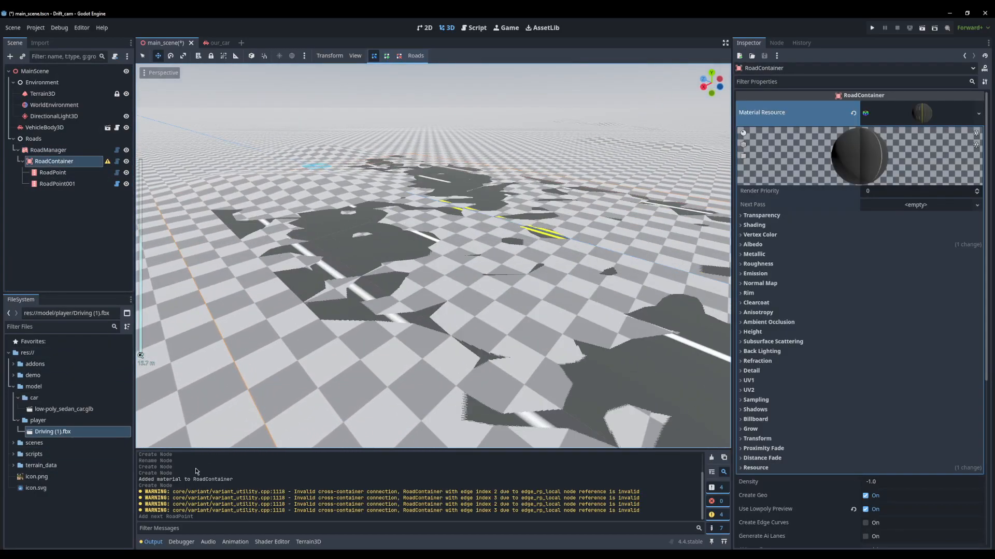
Switch to the rc_car project and examine the road and track through the midland_workshops terrain from several viewpoints.
key(alt+Tab)
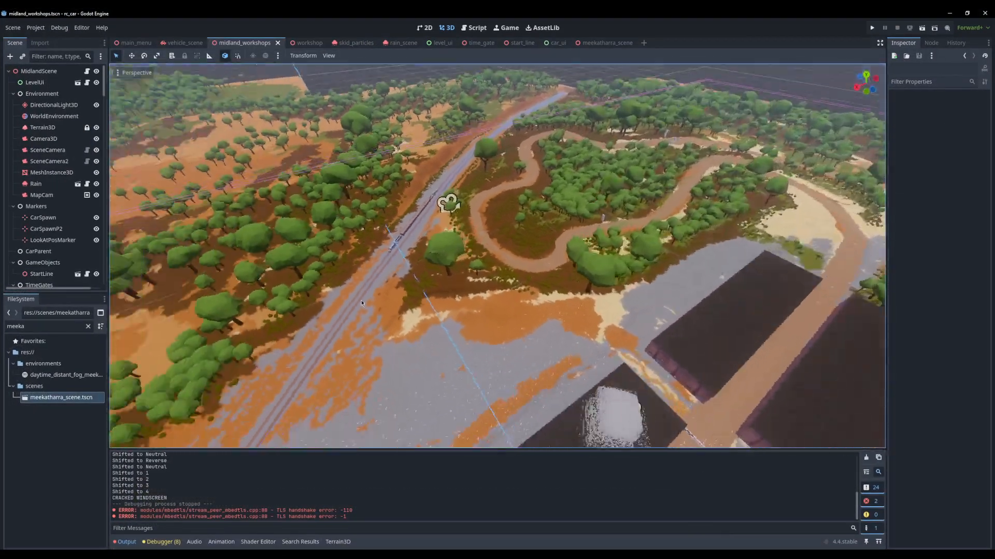
middle_drag(361, 303, 534, 226)
key(w)
mouse_move(535, 225)
right_down()
mouse_move(497, 228)
mouse_move(481, 311)
mouse_move(497, 259)
mouse_move(523, 254)
mouse_move(546, 344)
mouse_move(533, 223)
mouse_move(487, 207)
mouse_move(510, 280)
mouse_move(498, 316)
mouse_move(544, 214)
mouse_move(415, 207)
mouse_move(365, 193)
mouse_move(369, 223)
mouse_move(347, 215)
mouse_move(394, 267)
mouse_move(414, 226)
mouse_move(559, 295)
mouse_move(678, 288)
right_up()
key(w)
key(d)
key(w)
key(w)
key(w)
key(e)
key(w)
key(s)
right_drag(497, 223, 476, 194)
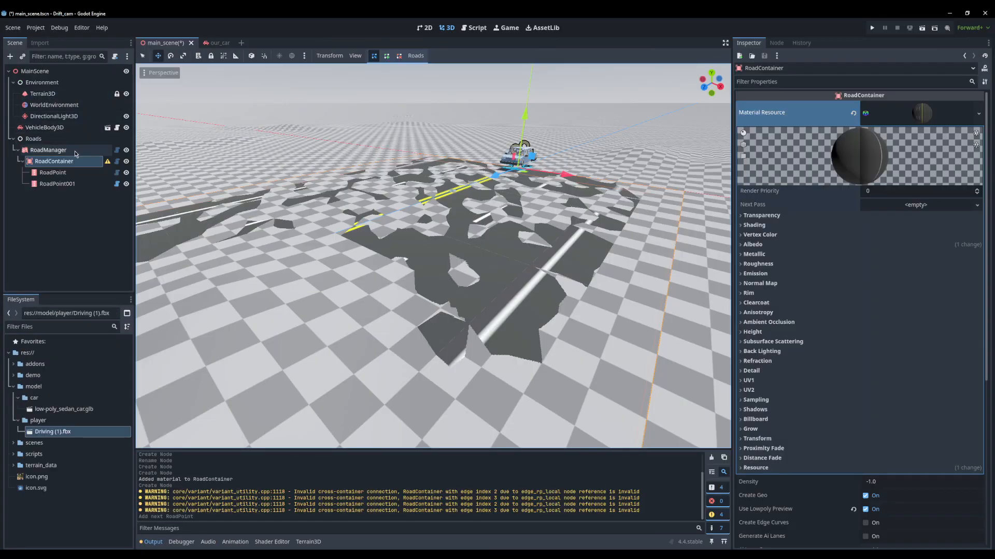
Try raising the RoadContainer above the terrain freehand, and undo the move.
click(61, 151)
click(61, 162)
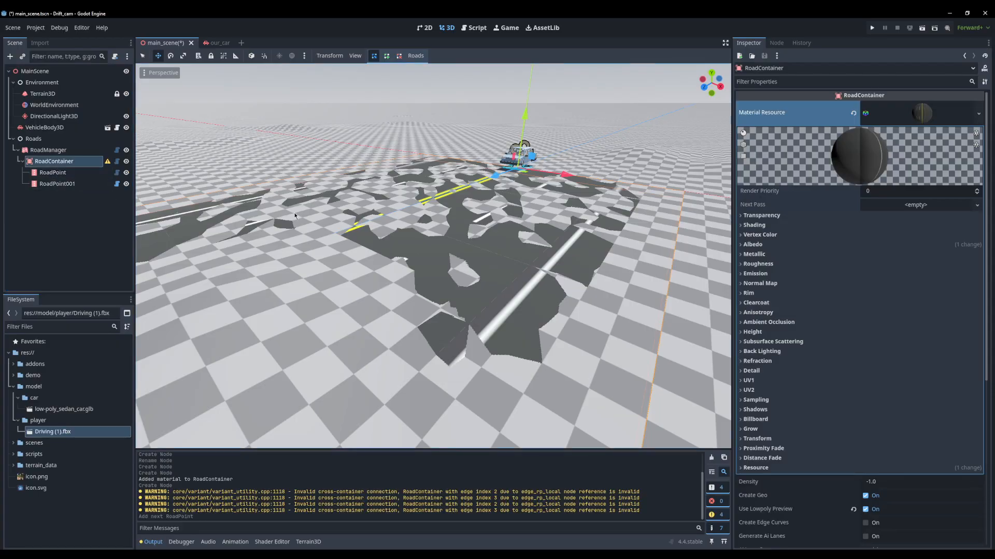
drag(527, 122, 527, 115)
right_drag(524, 135, 485, 148)
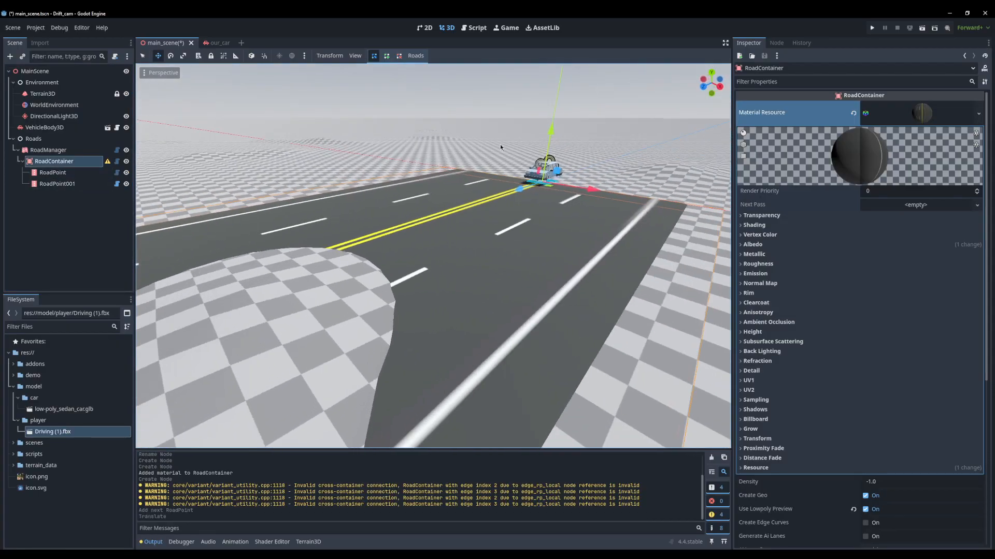
key(ctrl+z)
Set the RoadContainer's Y position to 0.1 m.
scroll(770, 460, down, 5)
click(769, 458)
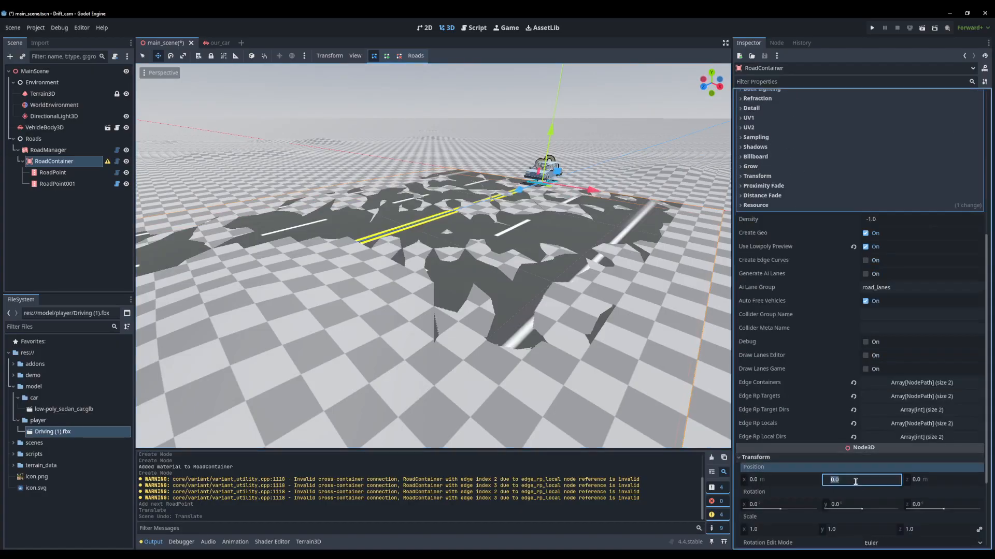
key(Return)
Examine the raised road's height, thickness and sides relative to the terrain and car from above and below.
middle_drag(580, 291, 448, 281)
scroll(416, 245, up, 4)
scroll(414, 245, up, 6)
scroll(412, 244, down, 6)
scroll(390, 241, up, 3)
scroll(390, 242, down, 6)
middle_drag(477, 273, 342, 231)
scroll(537, 284, up, 8)
mouse_move(538, 285)
middle_down()
mouse_move(522, 288)
mouse_move(553, 293)
mouse_move(530, 273)
middle_up()
middle_drag(587, 288, 581, 284)
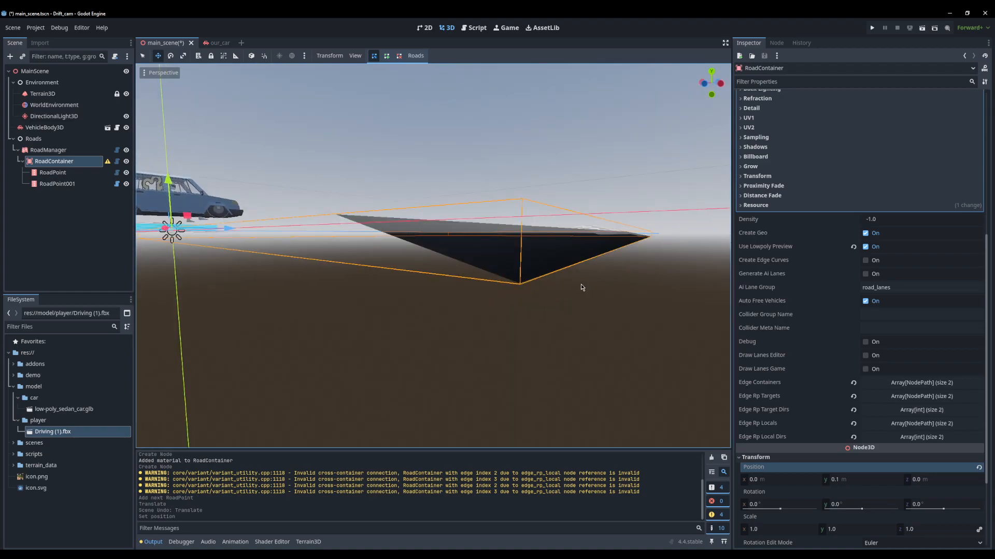
middle_drag(441, 228, 460, 232)
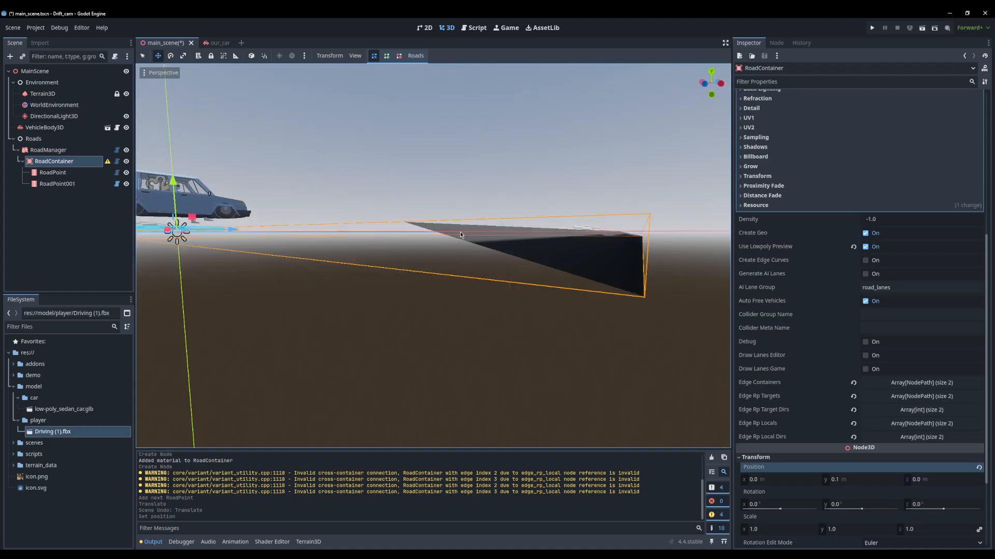
Try a Y position of 0.17 m for the RoadContainer, and undo the change.
click(845, 482)
text(7)
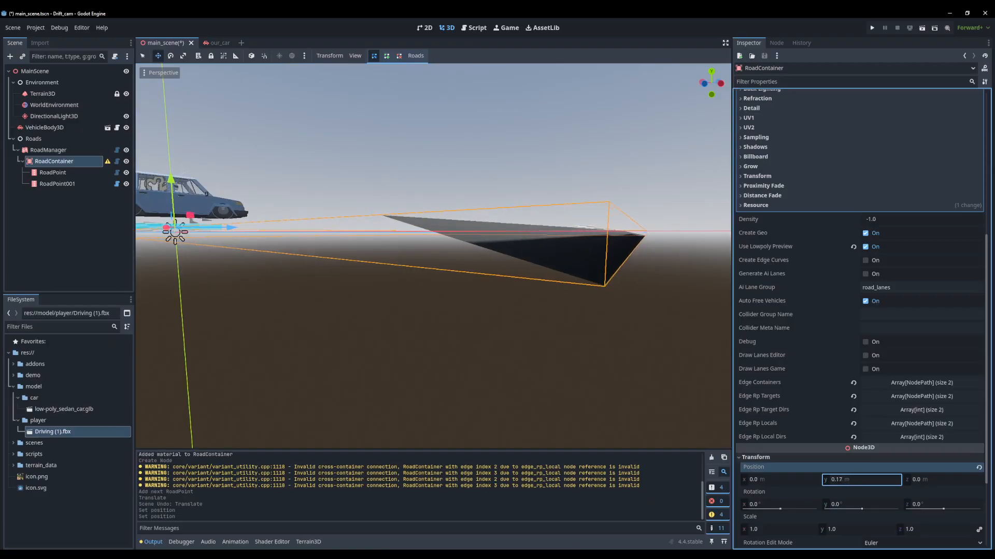
middle_drag(488, 257, 469, 237)
key(ctrl+z)
Check how the road meets the terrain, clear the node selection and save the scene.
click(858, 481)
scroll(492, 288, down, 4)
scroll(469, 236, up, 5)
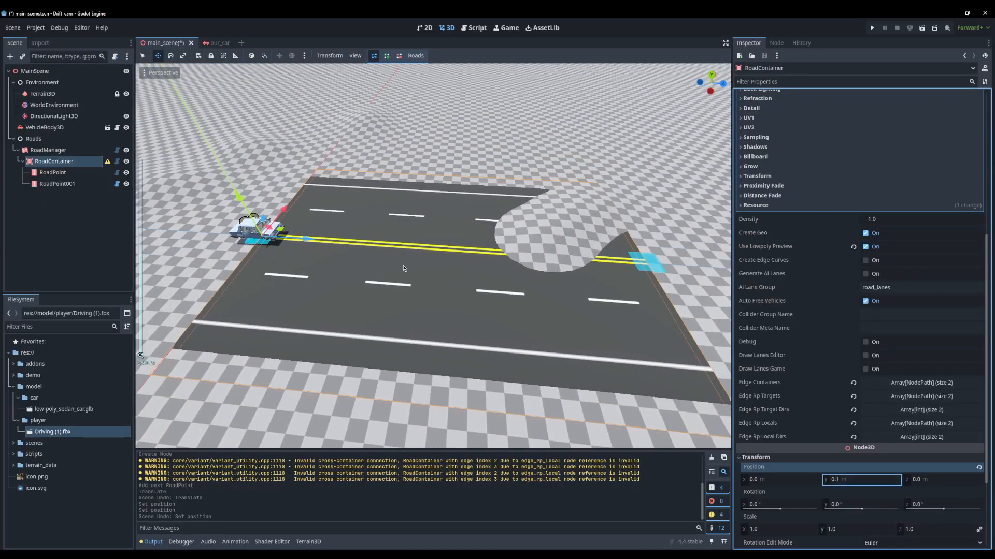
middle_drag(404, 268, 422, 249)
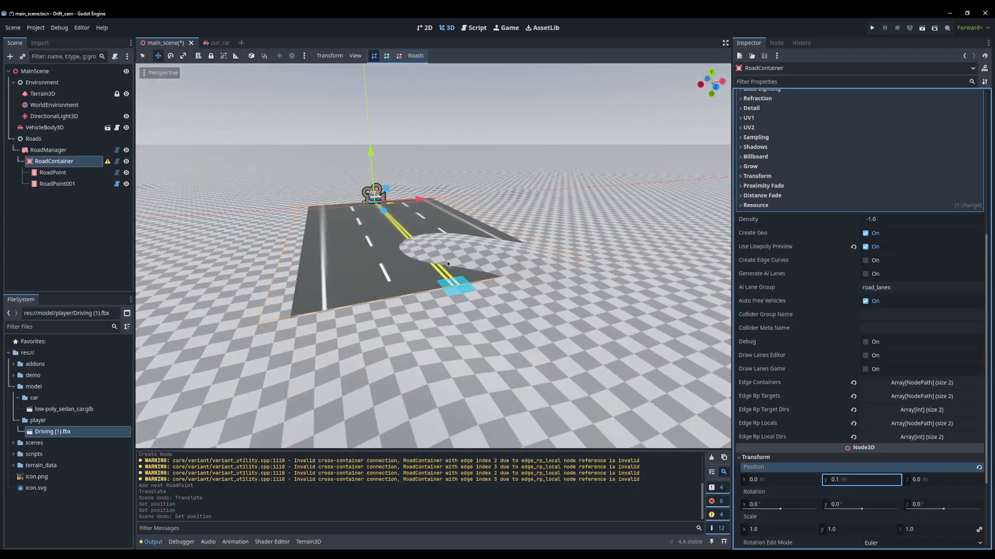
middle_drag(540, 264, 481, 234)
click(83, 233)
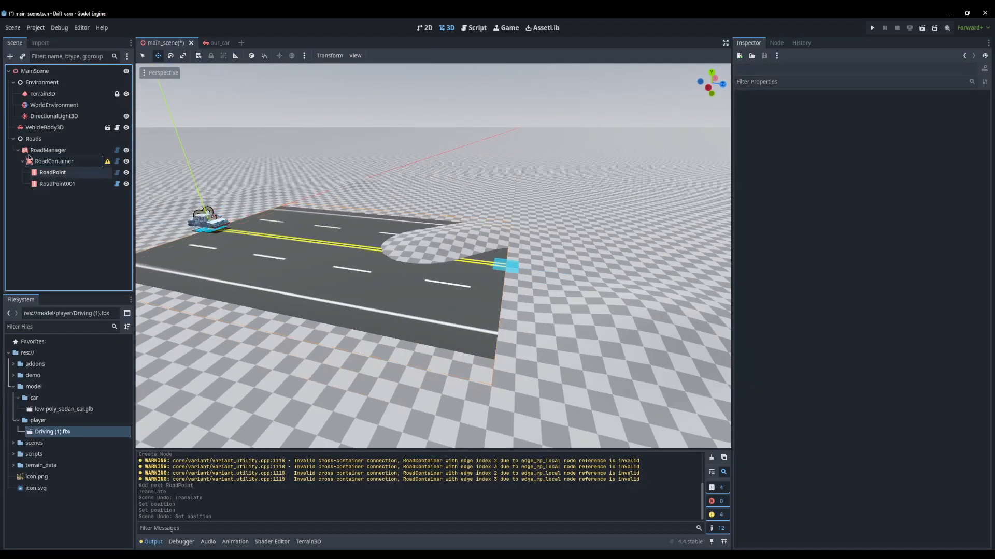
key(ctrl+s)
Rotate RoadPoint001 to turn the far end of the road segment.
click(57, 187)
scroll(449, 188, down, 5)
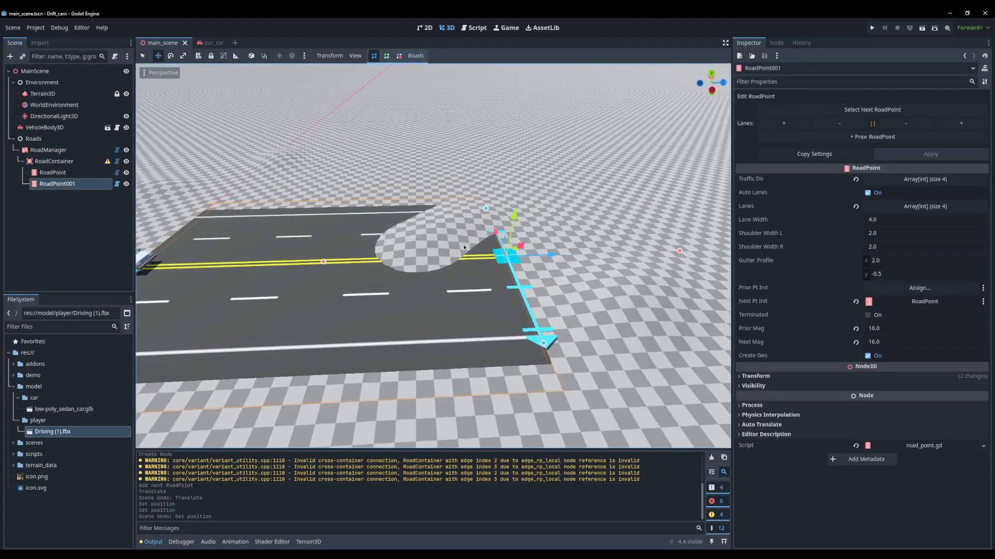
middle_drag(449, 188, 505, 307)
drag(476, 297, 499, 293)
Try a further rotation of RoadPoint001, and undo it.
middle_drag(522, 272, 290, 298)
scroll(290, 298, up, 5)
mouse_move(496, 234)
mouse_down()
mouse_move(492, 209)
mouse_move(499, 248)
mouse_move(490, 189)
mouse_move(492, 218)
mouse_up()
key(ctrl+z)
Move RoadPoint001 farther from the start, stretch its curve handles to about 28.5 prior and 39.7 next magnitude, and save the scene.
middle_drag(332, 249, 489, 271)
middle_drag(658, 261, 456, 283)
scroll(455, 282, down, 2)
key(w)
drag(451, 282, 487, 294)
middle_drag(487, 294, 314, 290)
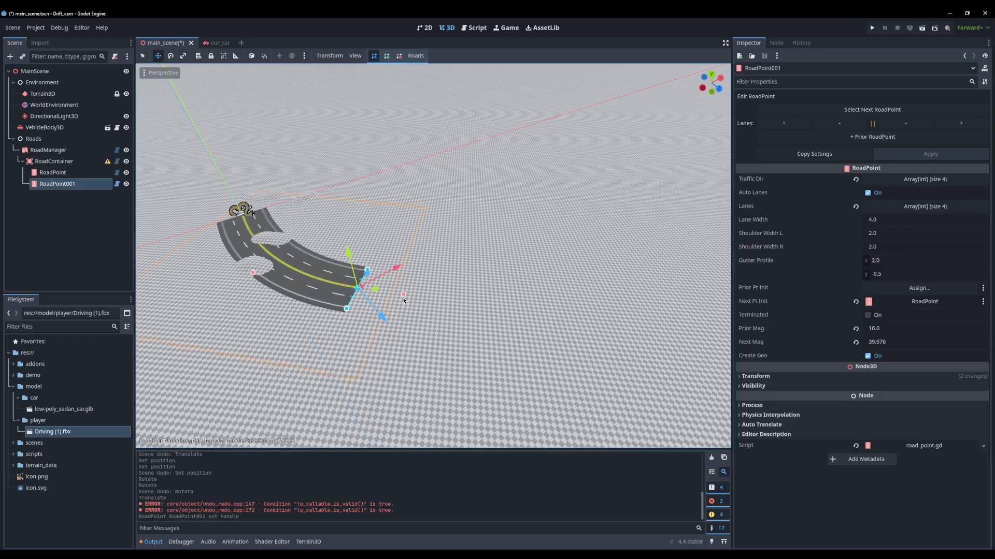
key(ctrl+s)
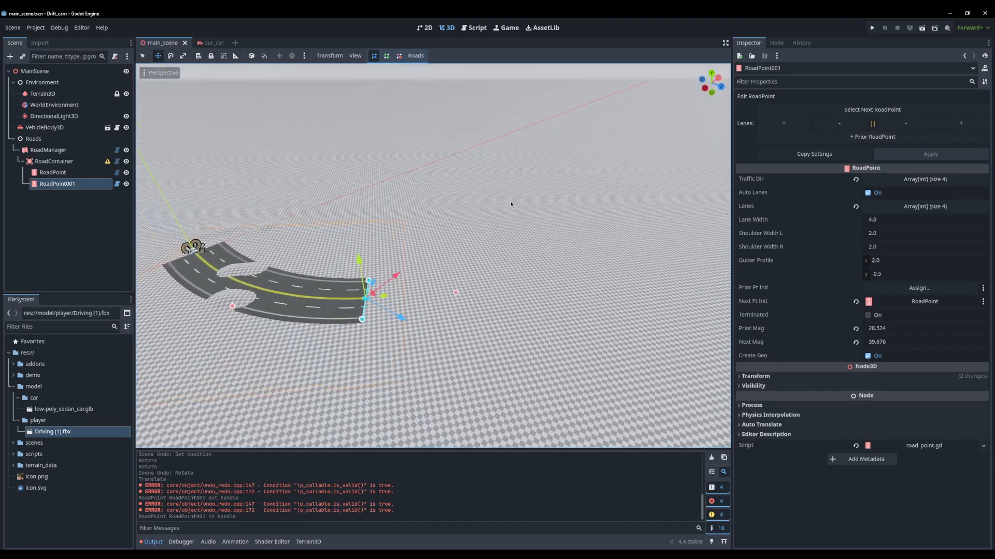
Examine the curved road segment between the two RoadPoints from several angles and distances.
middle_drag(506, 203, 402, 339)
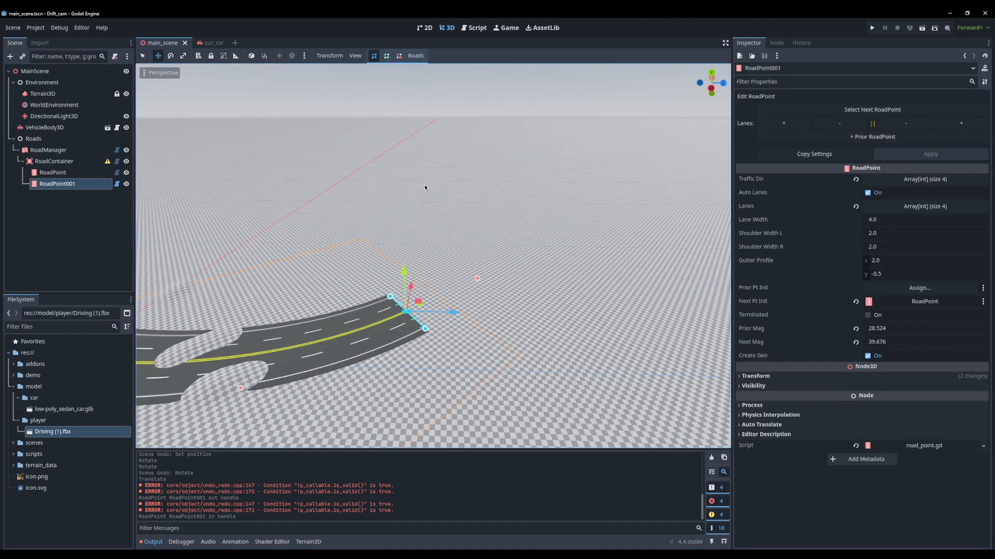
middle_drag(427, 184, 435, 181)
middle_drag(493, 173, 461, 233)
right_drag(433, 256, 322, 242)
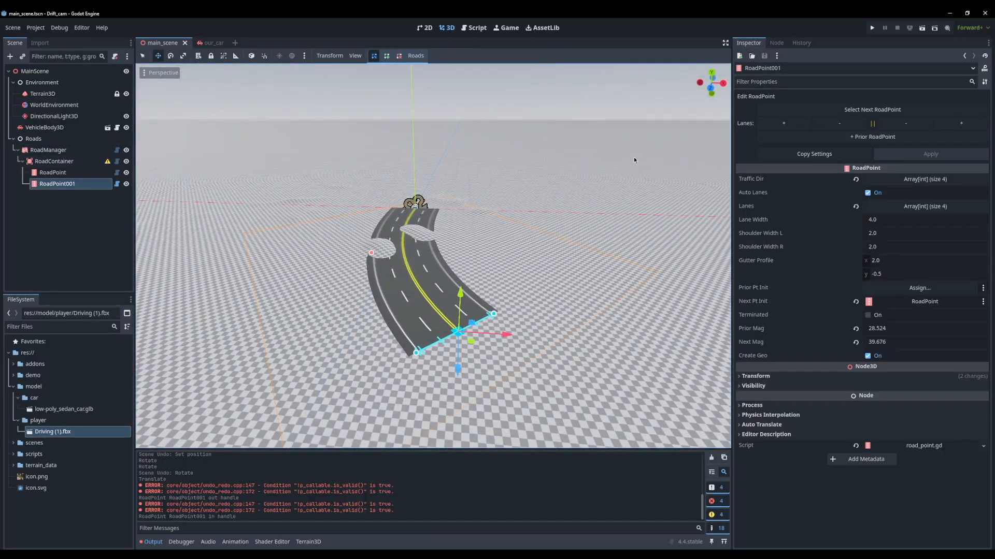
right_drag(494, 190, 333, 188)
key(w)
key(d)
key(s)
right_drag(437, 213, 518, 218)
scroll(431, 232, down, 6)
middle_drag(431, 232, 470, 297)
scroll(470, 296, up, 4)
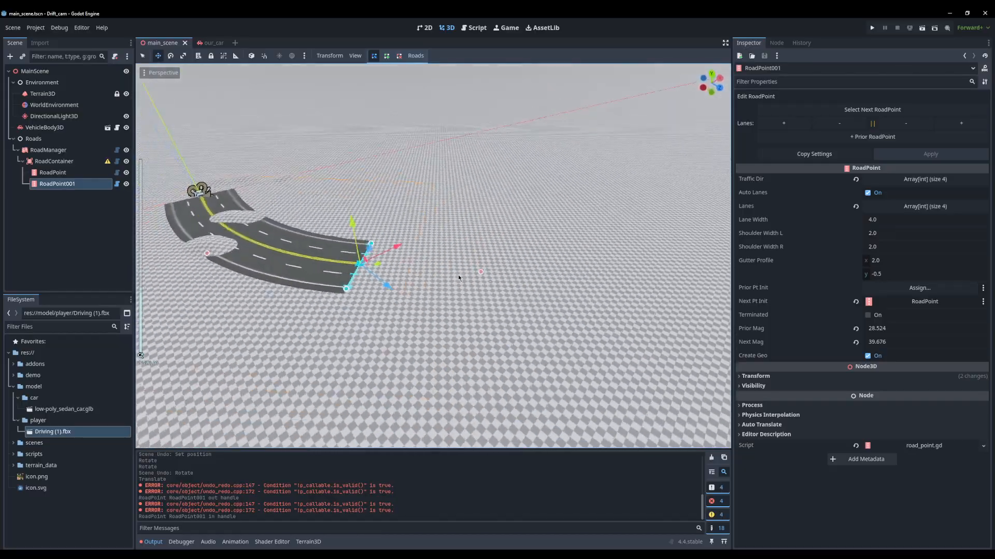
middle_drag(384, 179, 430, 198)
scroll(432, 198, down, 6)
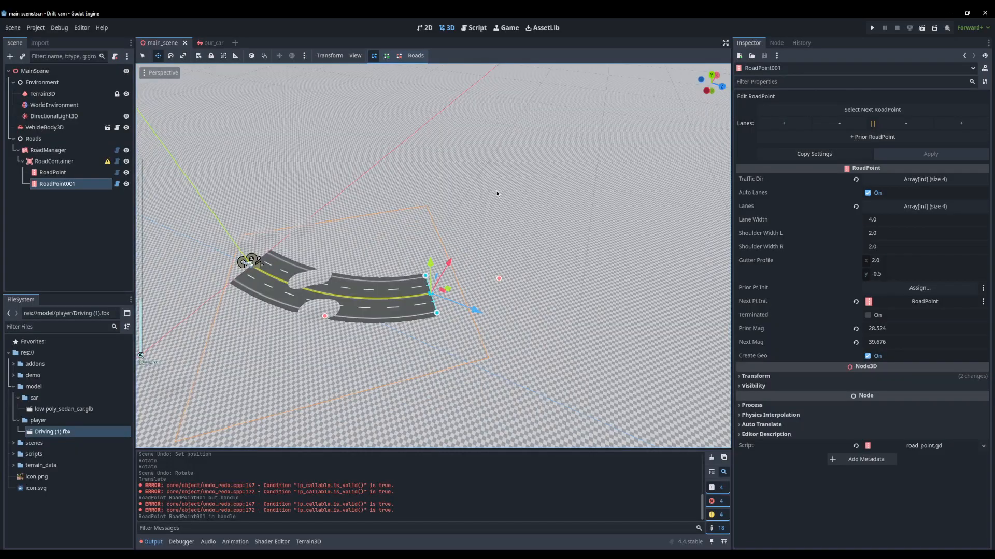
Extend the road by generating a prior RoadPoint from RoadPoint001.
click(881, 110)
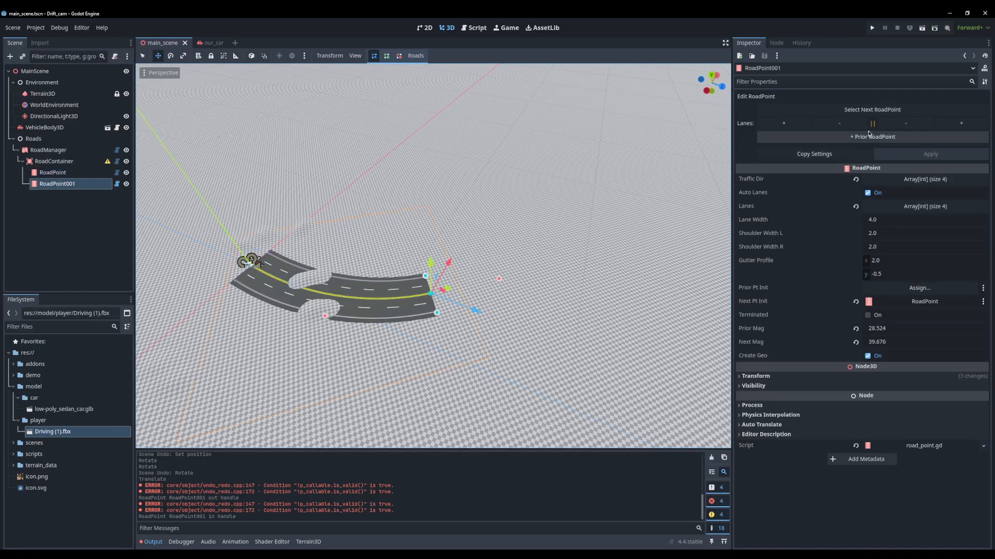
click(869, 135)
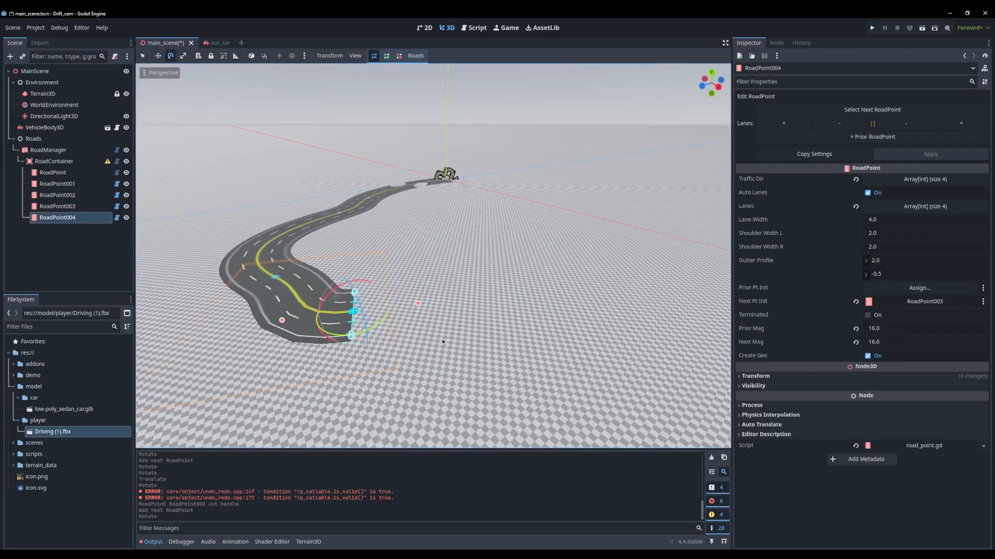
Examine the bend and road surface around RoadPoint004 up close.
middle_drag(386, 328, 463, 295)
click(463, 295)
scroll(469, 254, up, 2)
middle_drag(469, 253, 564, 317)
middle_drag(363, 306, 575, 259)
middle_drag(393, 259, 643, 274)
middle_drag(570, 269, 549, 280)
mouse_move(323, 156)
right_down()
mouse_move(325, 174)
mouse_move(323, 156)
right_up()
key(s)
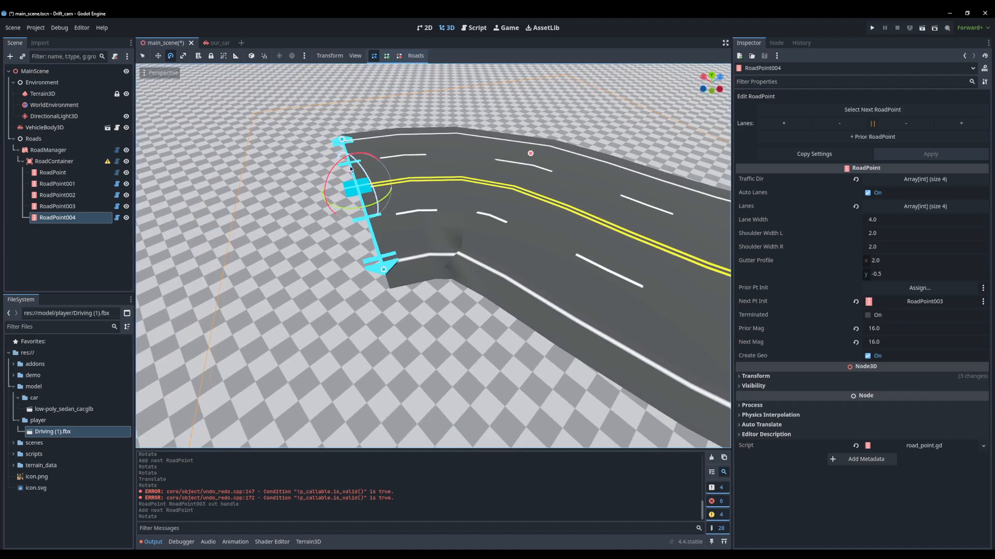
Try moving RoadPoint004 outward, undo it, and adjust its curve handle to a next magnitude of about 14.5.
drag(360, 182, 269, 172)
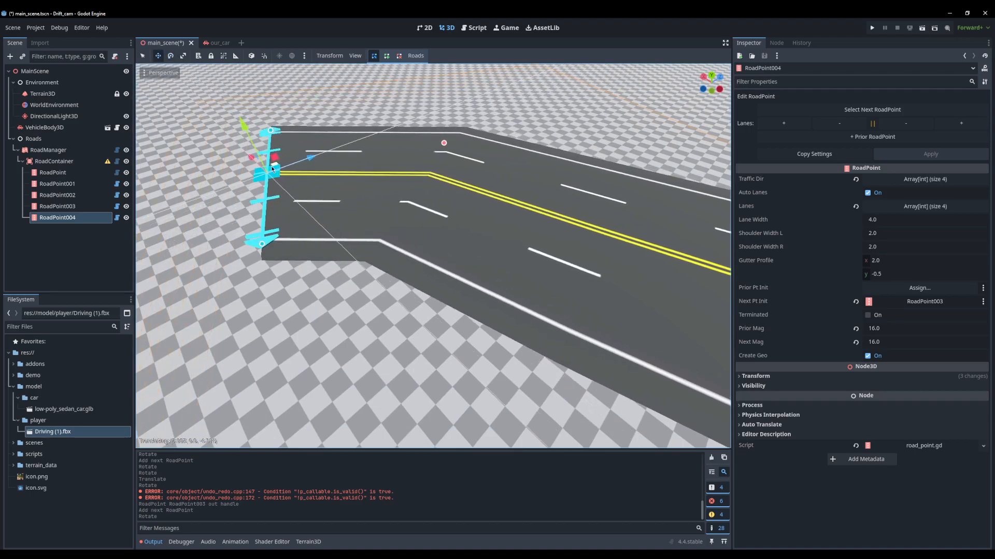
key(ctrl+z)
drag(360, 184, 364, 184)
mouse_move(528, 153)
mouse_down()
mouse_move(623, 151)
mouse_move(443, 148)
mouse_move(441, 167)
mouse_move(483, 175)
mouse_move(512, 156)
mouse_up()
Try rotating RoadPoint004, and undo the rotation.
drag(358, 212, 492, 205)
key(ctrl+z)
key(ctrl+z)
Reposition RoadPoint004 to stretch out the bend at the road's end, and save the scene.
middle_drag(298, 210, 452, 178)
key(f)
scroll(369, 199, down, 8)
scroll(450, 192, up, 5)
middle_drag(431, 290, 487, 242)
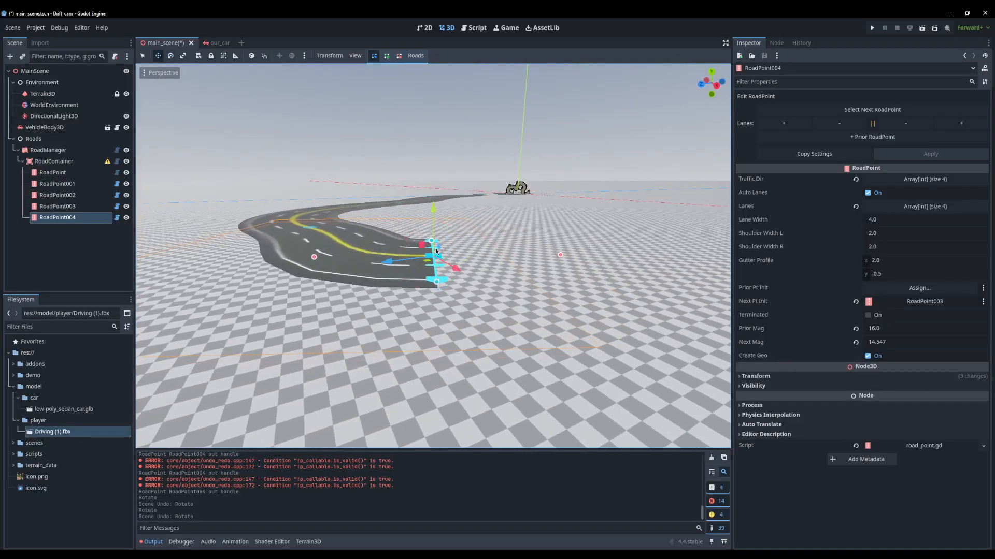
drag(420, 245, 496, 188)
middle_drag(445, 215, 401, 217)
key(ctrl+s)
Generate a prior RoadPoint from RoadPoint004, and rotate and move it to continue the curve.
click(858, 141)
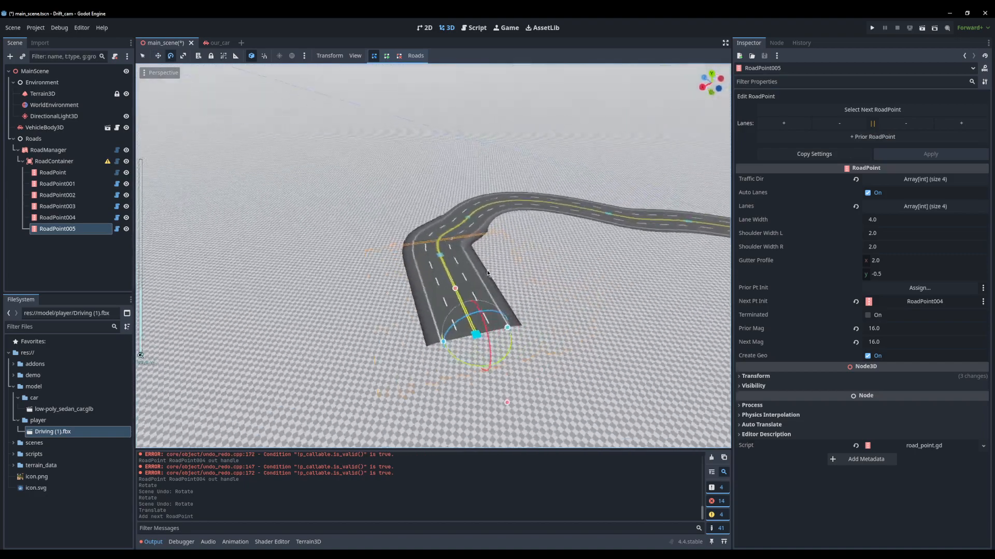
middle_drag(489, 273, 429, 321)
key(w)
key(w)
drag(436, 327, 438, 272)
middle_drag(443, 326, 468, 311)
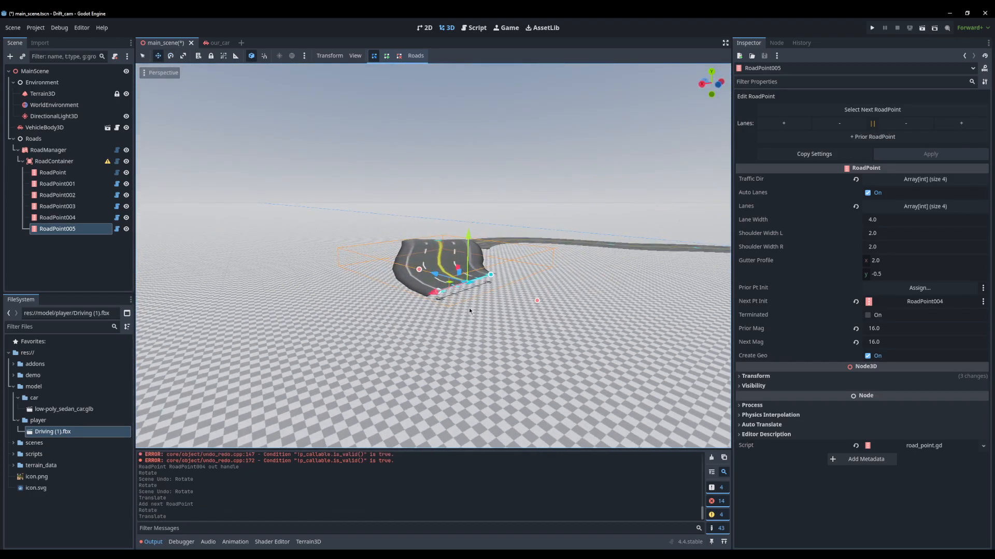
Generate a prior RoadPoint from RoadPoint005, and rotate and move it so the road bends back toward the start.
click(848, 137)
middle_drag(490, 254, 424, 345)
drag(394, 363, 479, 326)
key(w)
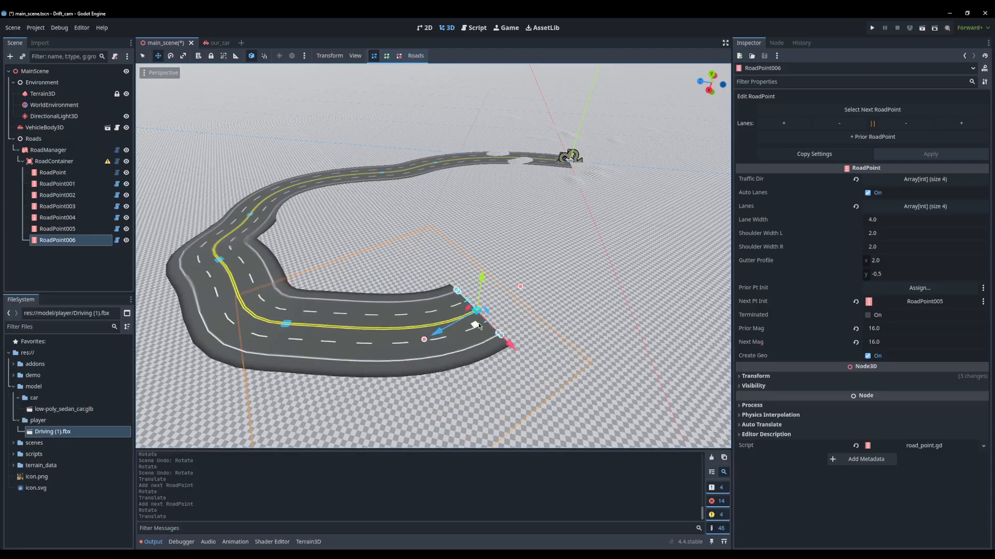
Generate a prior RoadPoint from RoadPoint006 and move it far out to form a long straight section.
click(846, 138)
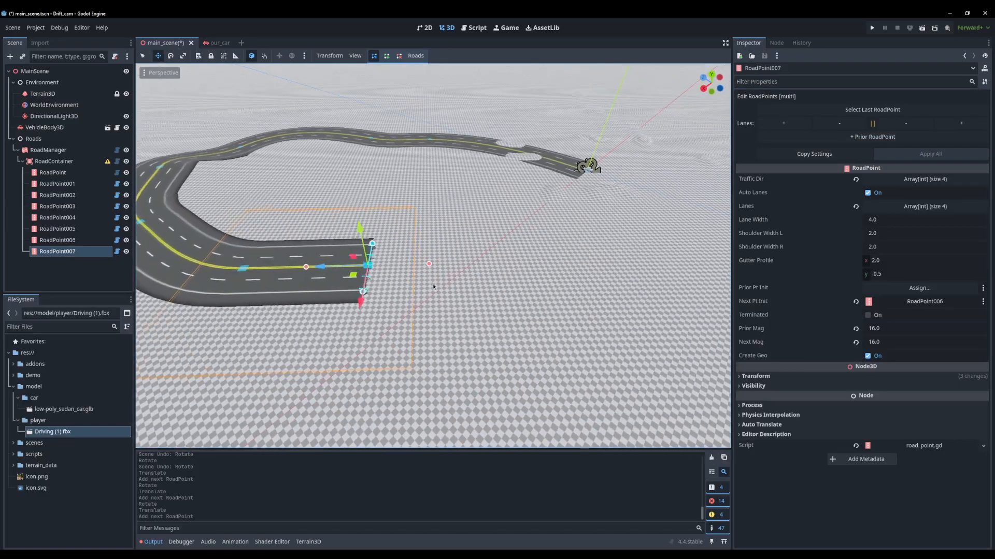
drag(443, 278, 659, 258)
middle_drag(650, 255, 548, 203)
shift+middle_drag(548, 203, 552, 299)
Generate a prior RoadPoint from RoadPoint007, save the scene, and adjust the new point's rotation.
click(855, 138)
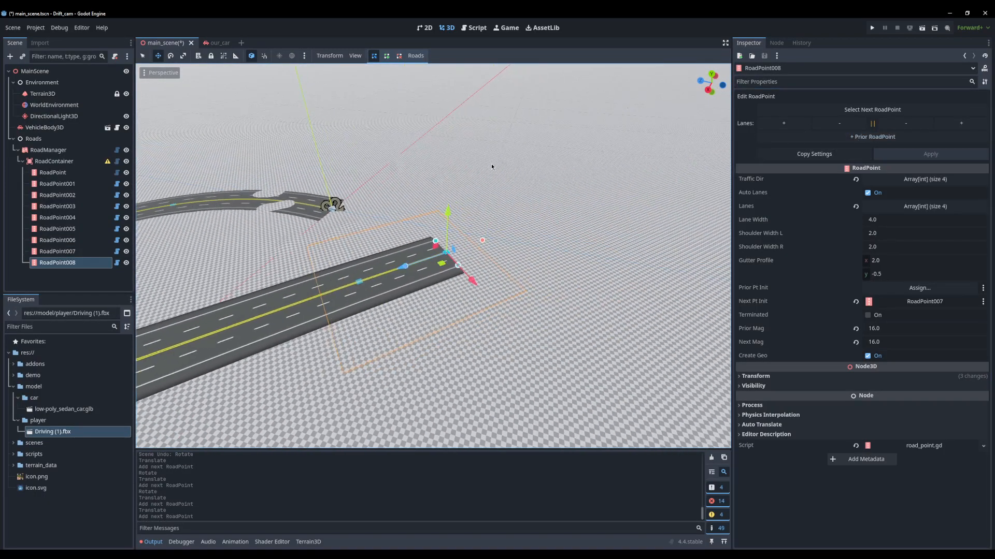
key(ctrl+s)
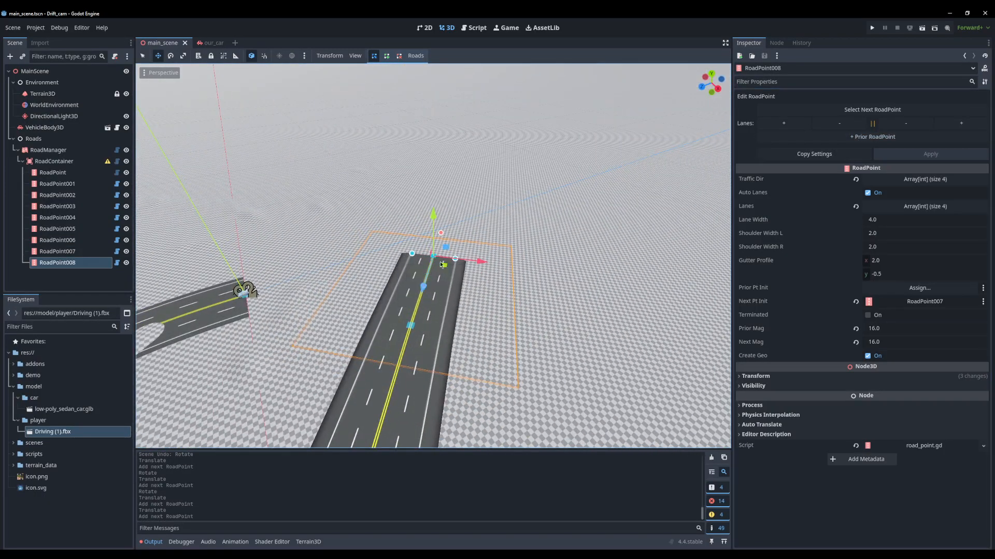
key(e)
scroll(447, 254, up, 5)
middle_drag(449, 277, 419, 233)
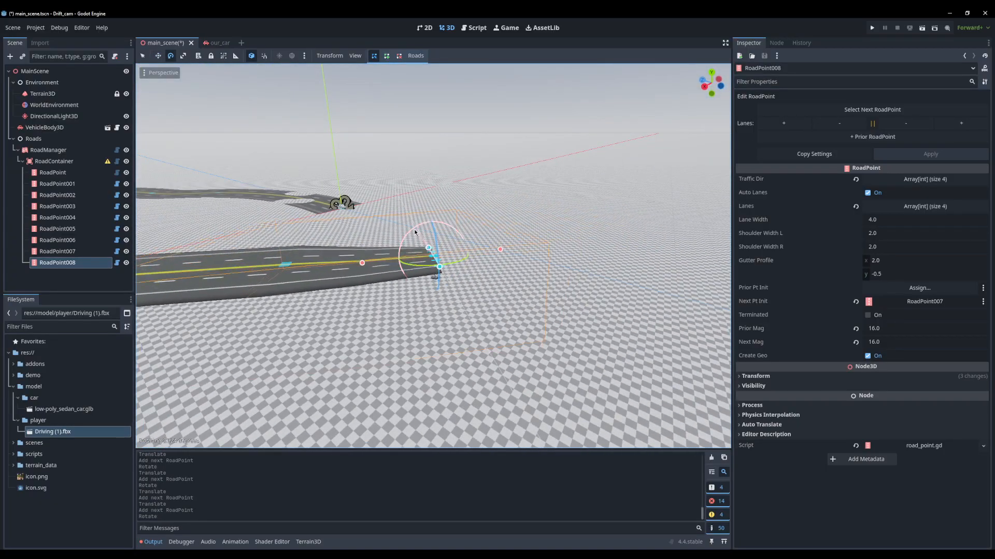
drag(413, 232, 411, 234)
middle_drag(412, 233, 530, 228)
Generate a prior RoadPoint from RoadPoint008, and move and rotate it to curve the road's end.
click(860, 138)
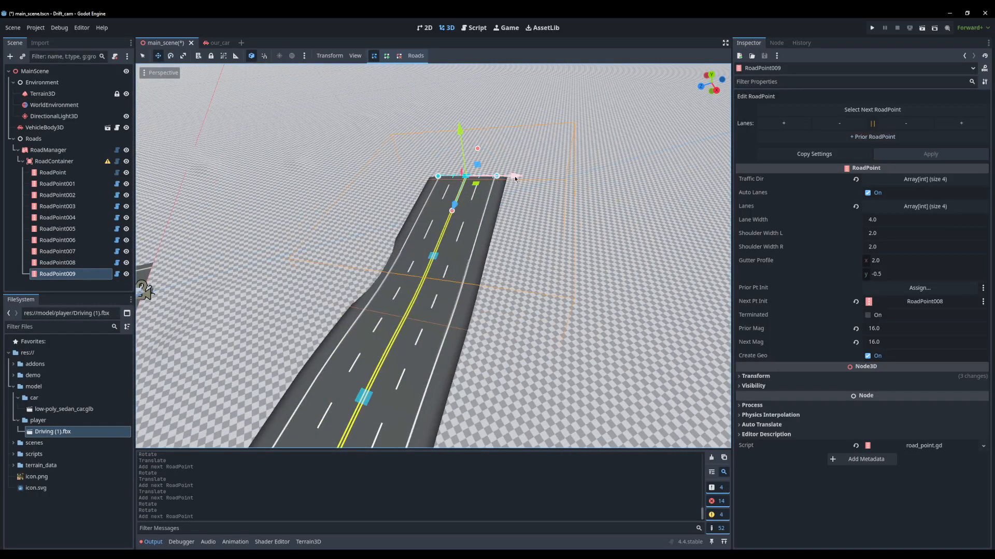
drag(494, 179, 487, 176)
key(f)
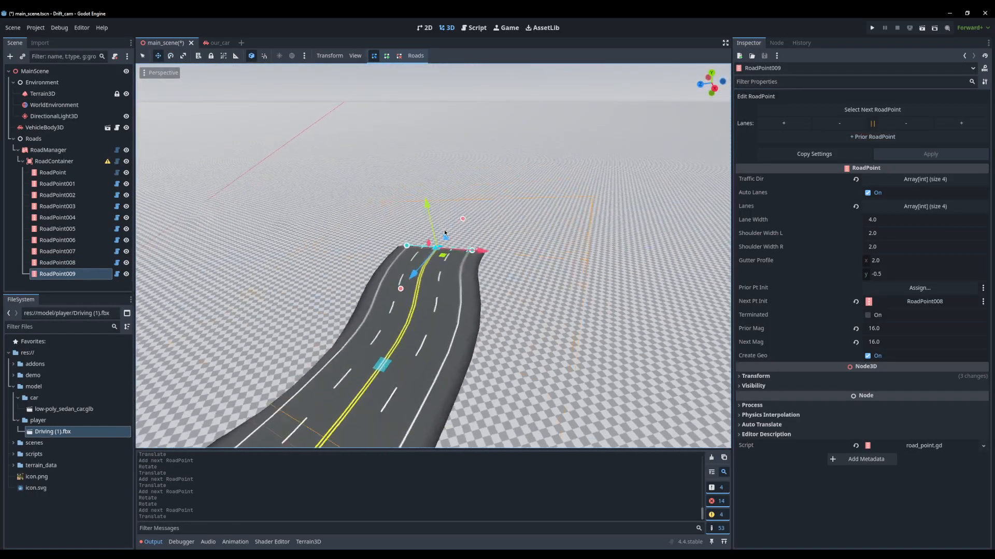
middle_drag(441, 318, 325, 321)
scroll(418, 327, down, 10)
mouse_move(417, 328)
middle_down()
mouse_move(382, 313)
mouse_move(407, 312)
middle_up()
drag(411, 273, 435, 280)
middle_drag(414, 292, 335, 273)
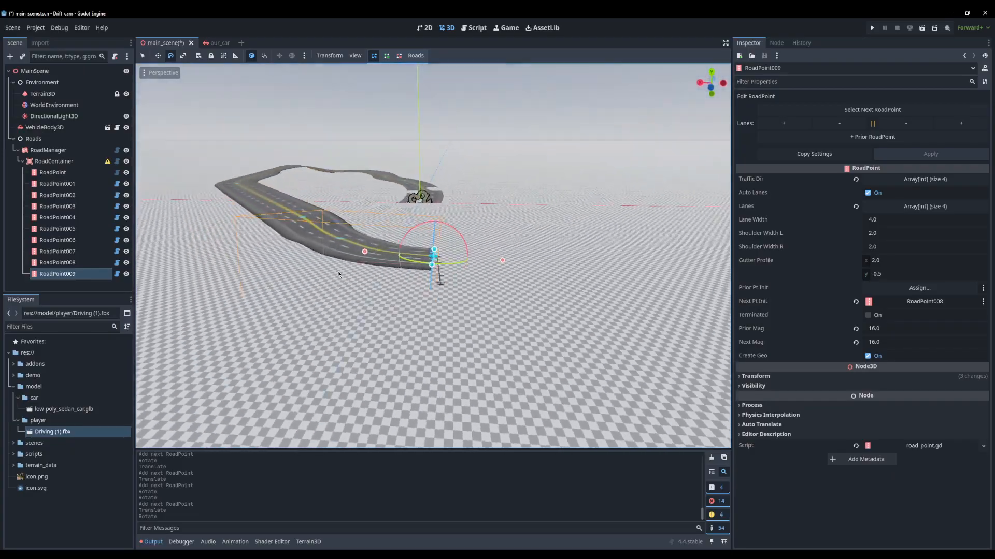
scroll(336, 273, up, 9)
Generate a prior RoadPoint from RoadPoint009, save the scene, and rotate and move the new point around the next bend.
click(843, 140)
scroll(498, 264, down, 13)
mouse_move(508, 242)
middle_down()
mouse_move(499, 265)
mouse_move(537, 279)
middle_up()
key(ctrl+s)
drag(541, 283, 581, 288)
key(w)
middle_drag(612, 268, 463, 263)
drag(431, 355, 470, 348)
middle_drag(482, 362, 449, 320)
Level RoadPoint010 by setting its X and Z rotation to 0.
key(e)
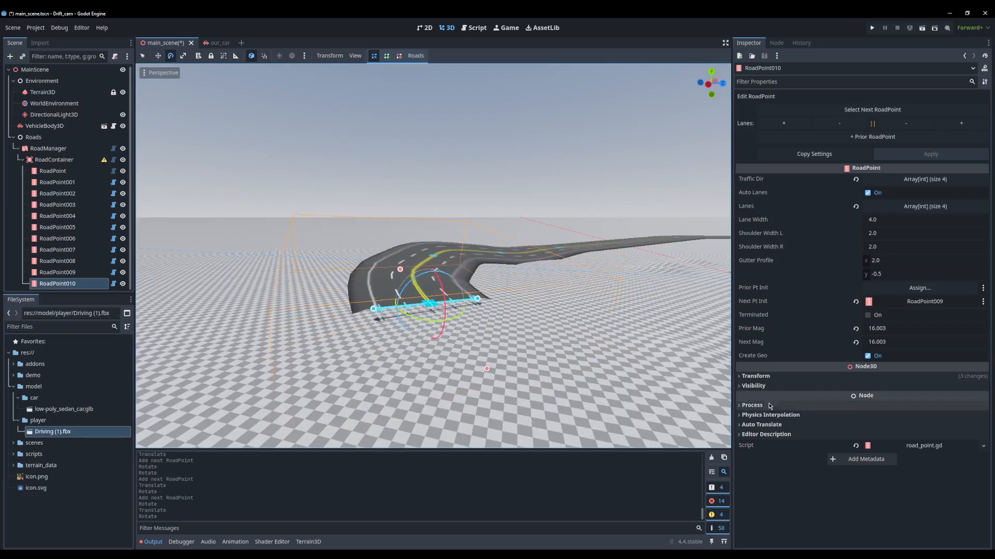
click(782, 377)
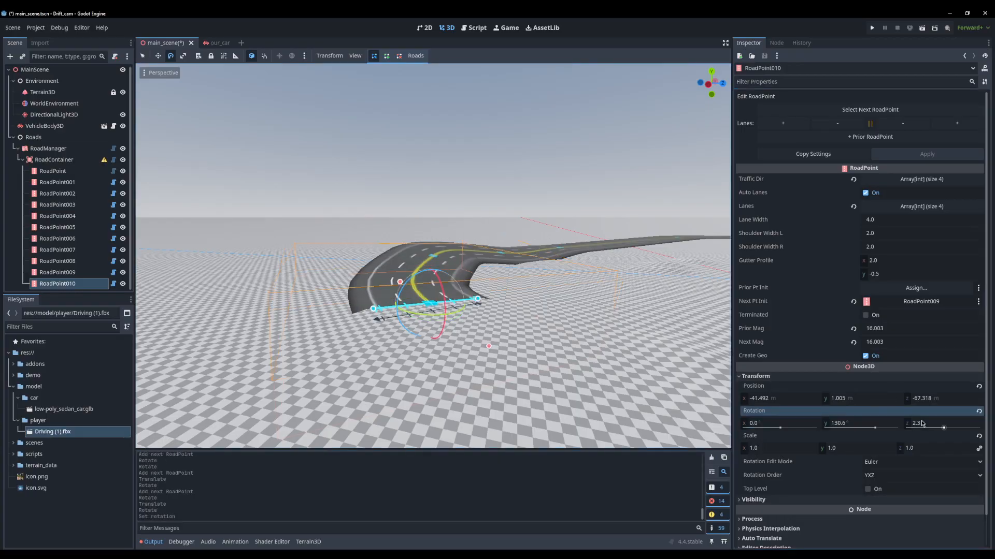
middle_drag(510, 322, 627, 343)
shift+middle_drag(627, 342, 475, 328)
scroll(475, 328, up, 7)
Widen the bend by moving RoadPoint010 to about X -48.07, Z -61.68 and turning its Y rotation to about 148.3°.
key(w)
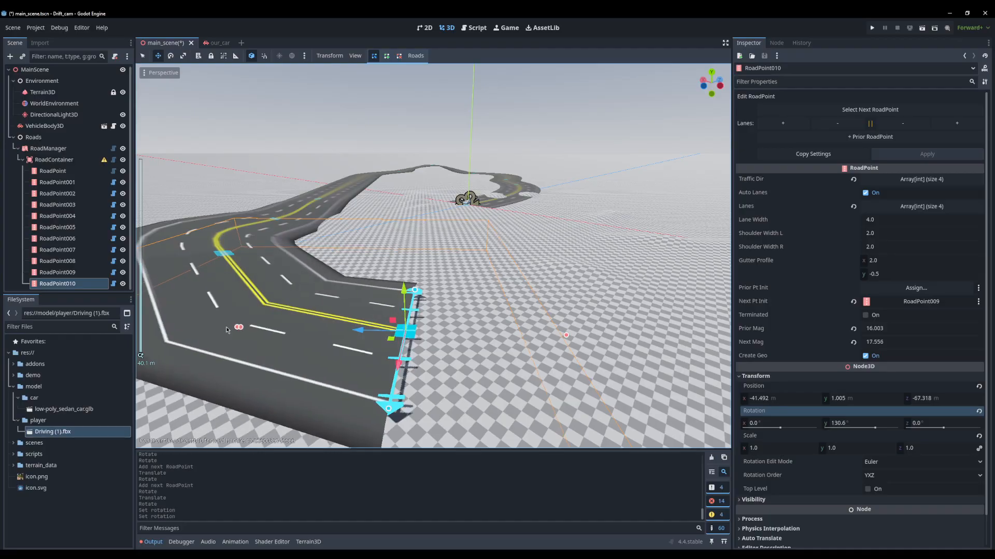
drag(368, 331, 453, 336)
middle_drag(452, 336, 543, 390)
drag(535, 338, 550, 343)
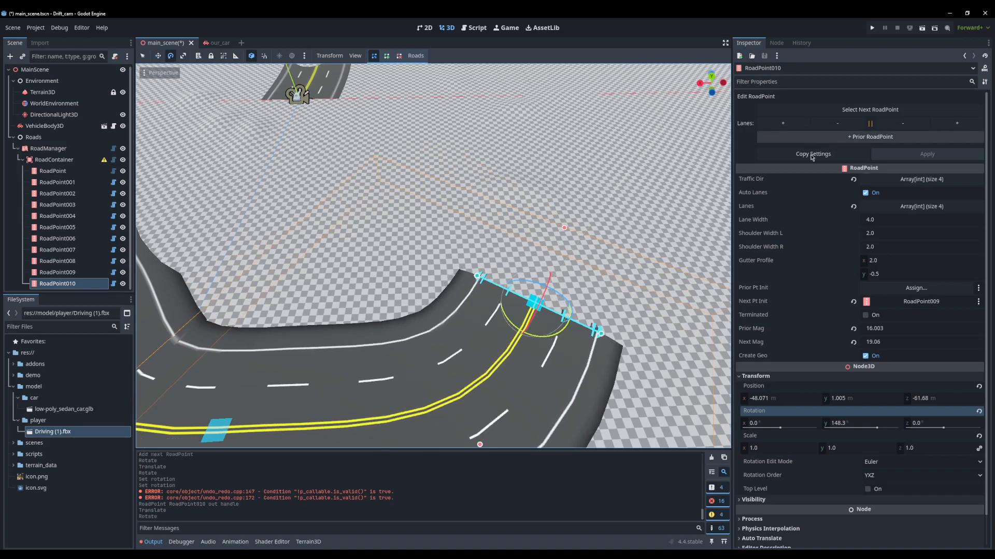
Generate a prior RoadPoint from RoadPoint010, rotate and move it around the bend, and extend its forward handle to about 22.69.
click(876, 136)
drag(579, 200, 564, 171)
key(w)
drag(588, 212, 623, 229)
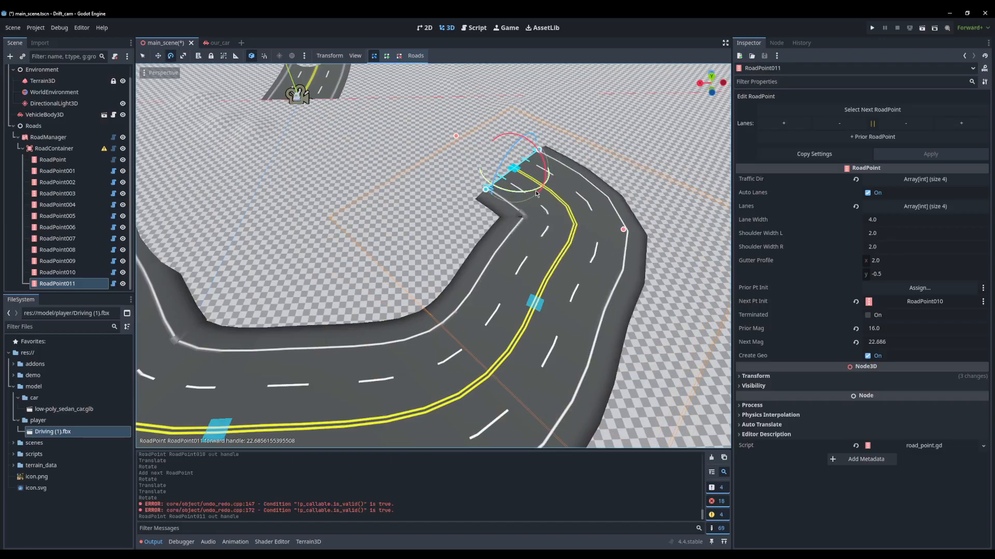
Reposition RoadPoint011 so the road's end heads back toward the starting section by the car.
key(w)
middle_drag(534, 195, 582, 196)
middle_drag(478, 163, 609, 167)
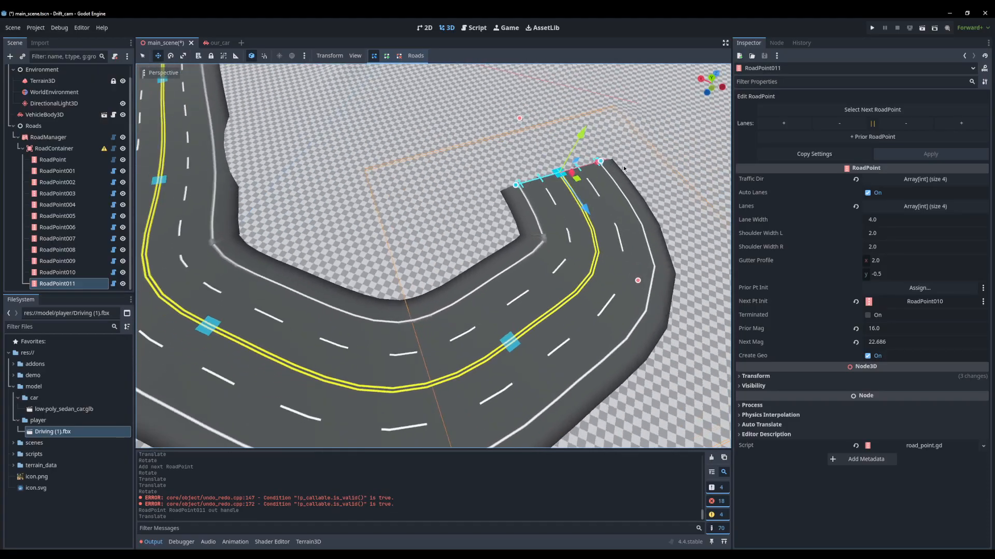
middle_drag(569, 231, 439, 251)
scroll(527, 206, down, 5)
scroll(439, 250, up, 9)
scroll(441, 254, down, 4)
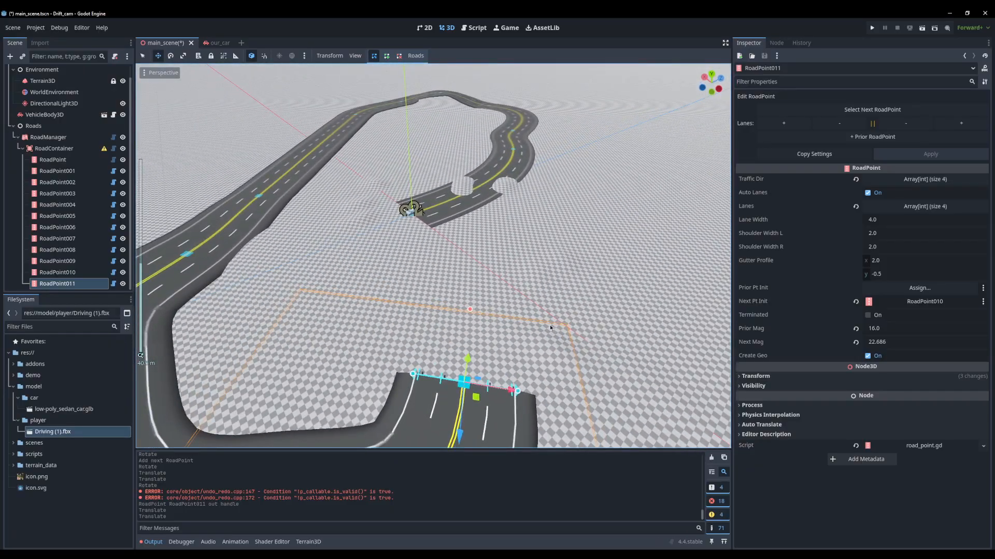
middle_drag(554, 337, 444, 282)
shift+middle_drag(479, 309, 469, 274)
Generate a prior RoadPoint from RoadPoint011, save the scene, and move the new point toward the road's start.
click(866, 138)
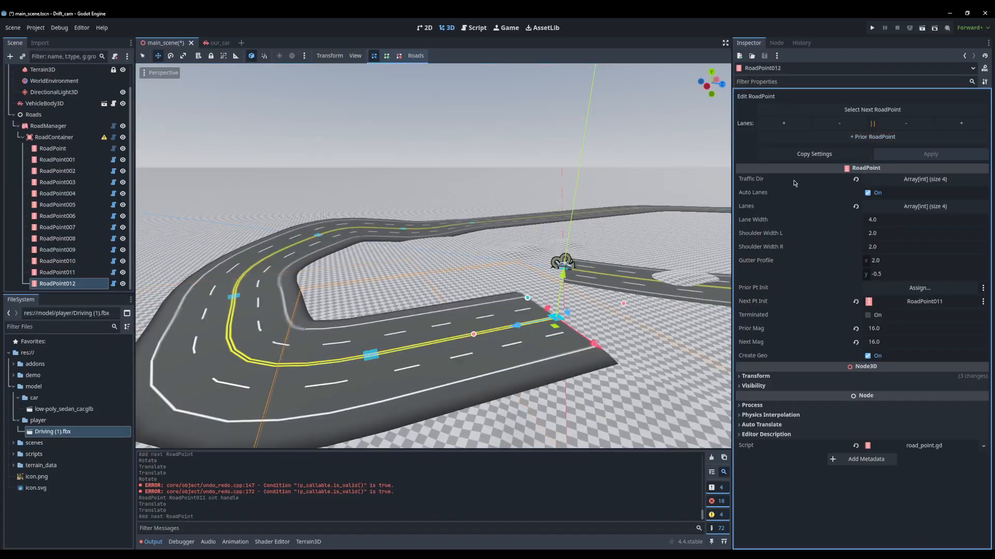
middle_drag(522, 242, 539, 291)
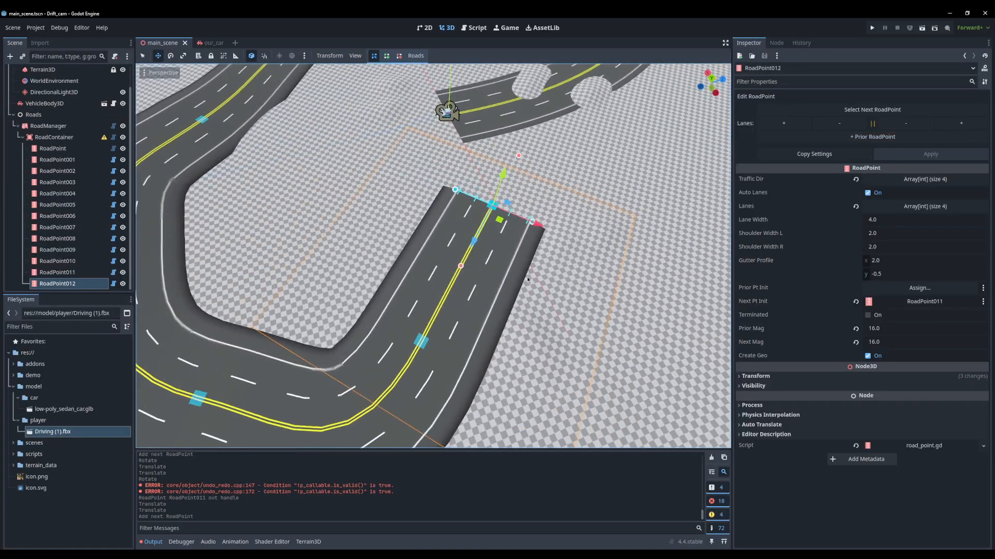
drag(540, 230, 440, 195)
middle_drag(436, 201, 589, 293)
scroll(544, 300, up, 5)
shift+middle_drag(485, 307, 323, 122)
middle_drag(594, 285, 527, 289)
drag(519, 286, 498, 282)
Connect RoadPoint012 to the first RoadPoint to close the loop, and rotate RoadPoint012 to smooth the junction.
middle_drag(399, 272, 576, 218)
shift+middle_drag(576, 218, 696, 152)
middle_drag(455, 233, 397, 254)
scroll(452, 288, down, 8)
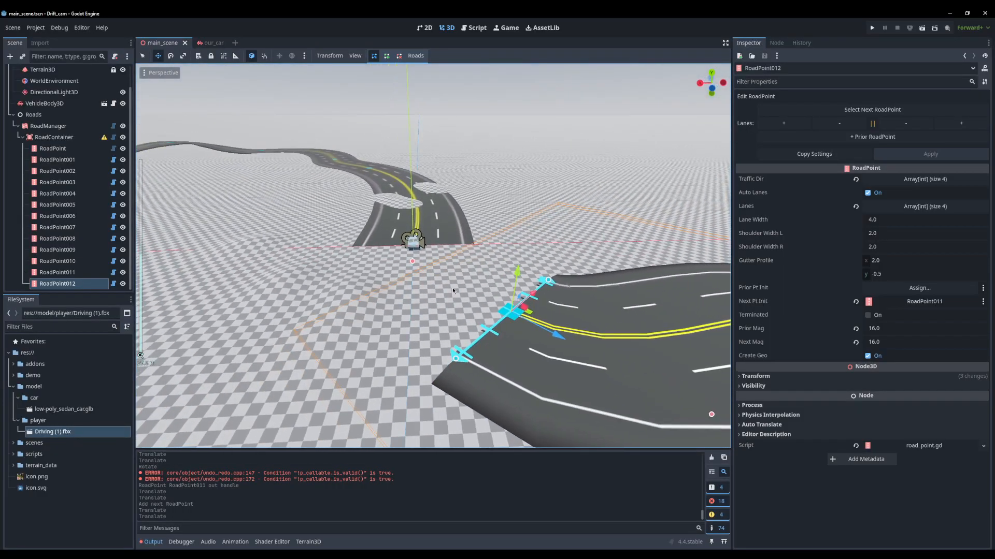
middle_drag(437, 299, 429, 302)
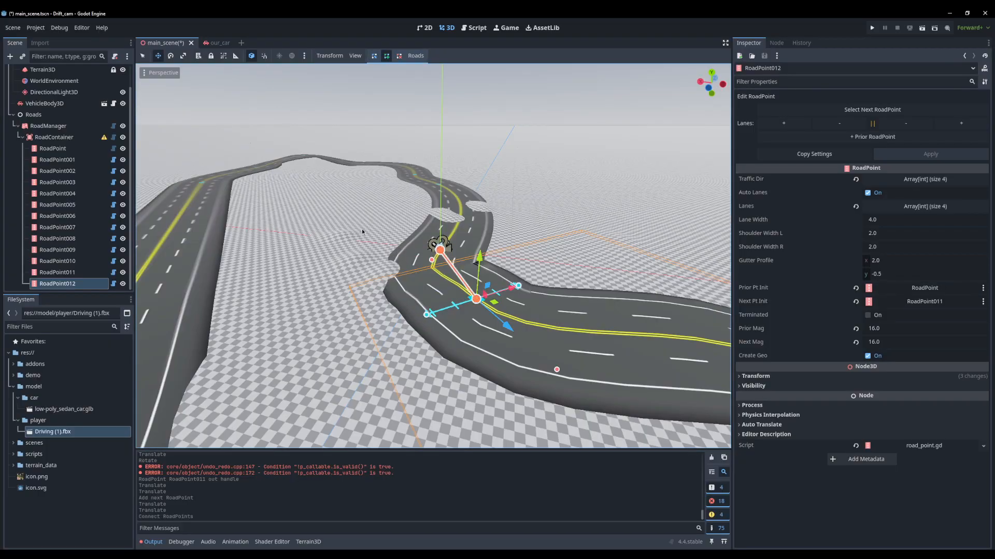
middle_drag(489, 306, 637, 249)
middle_drag(427, 222, 367, 310)
drag(361, 283, 351, 266)
middle_drag(415, 353, 395, 358)
Select the first RoadPoint beneath the car and rotate it to straighten the closing junction.
scroll(393, 357, down, 6)
click(395, 340)
click(391, 340)
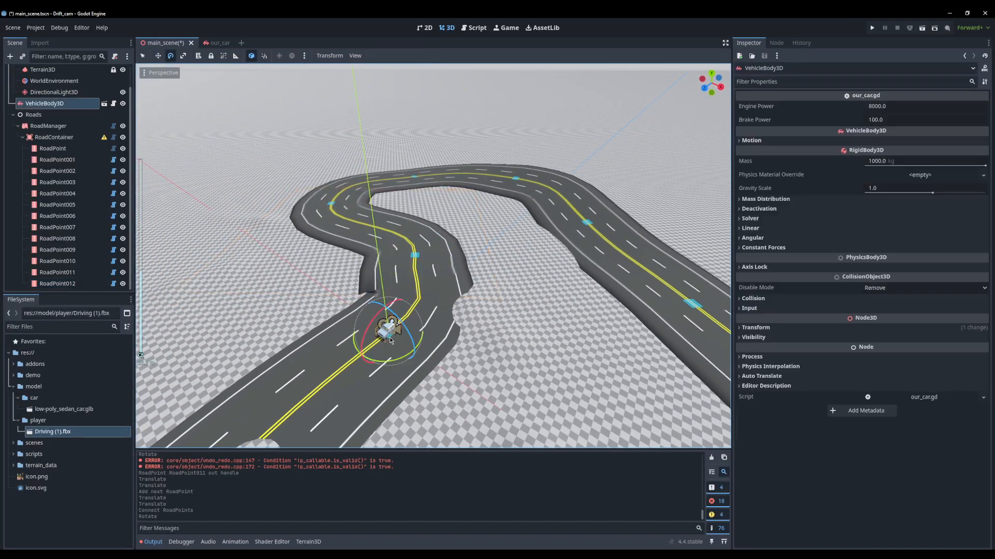
click(414, 255)
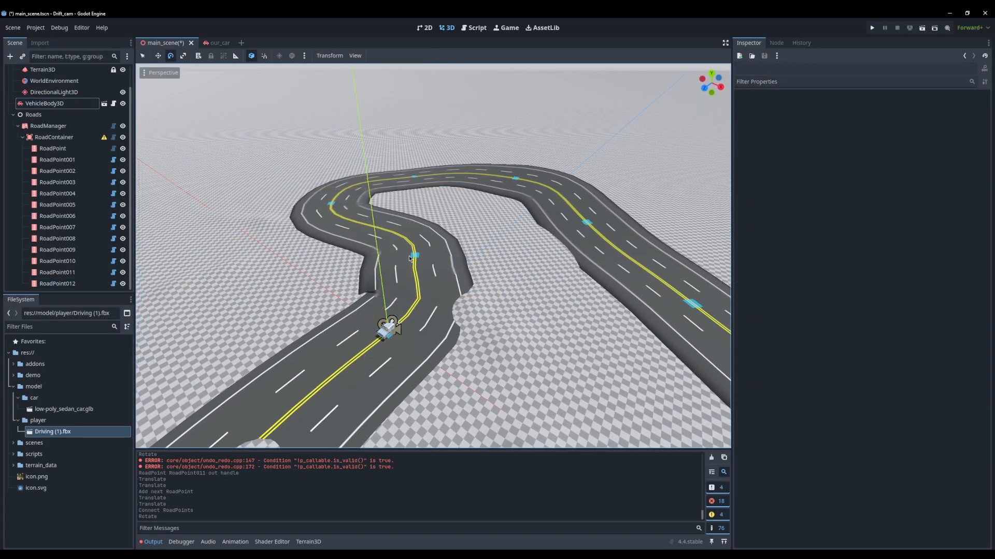
click(415, 257)
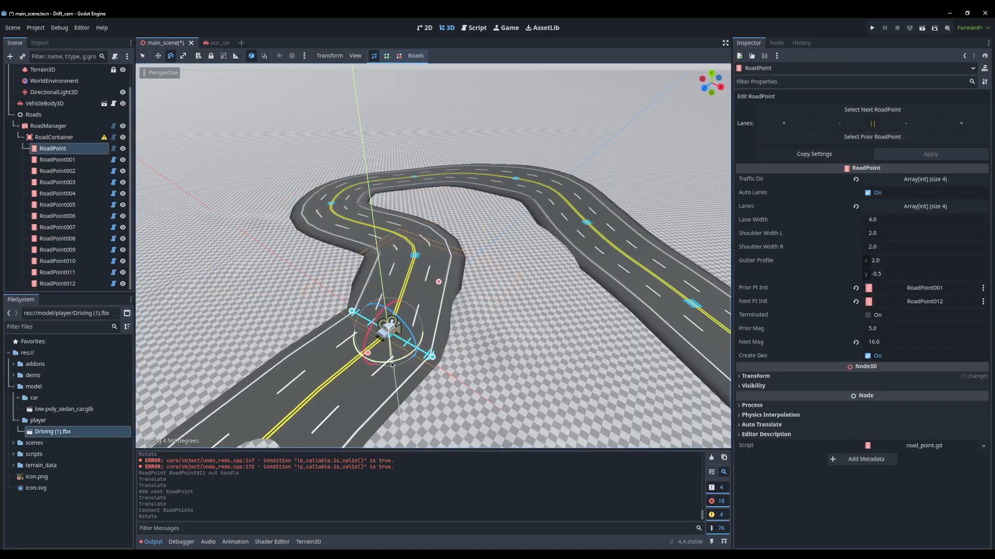
drag(398, 367, 400, 366)
Set the first RoadPoint's next handle to about 16.3, and move and rotate the point to smooth the closing curve.
middle_drag(405, 321, 313, 265)
key(f)
scroll(316, 256, up, 8)
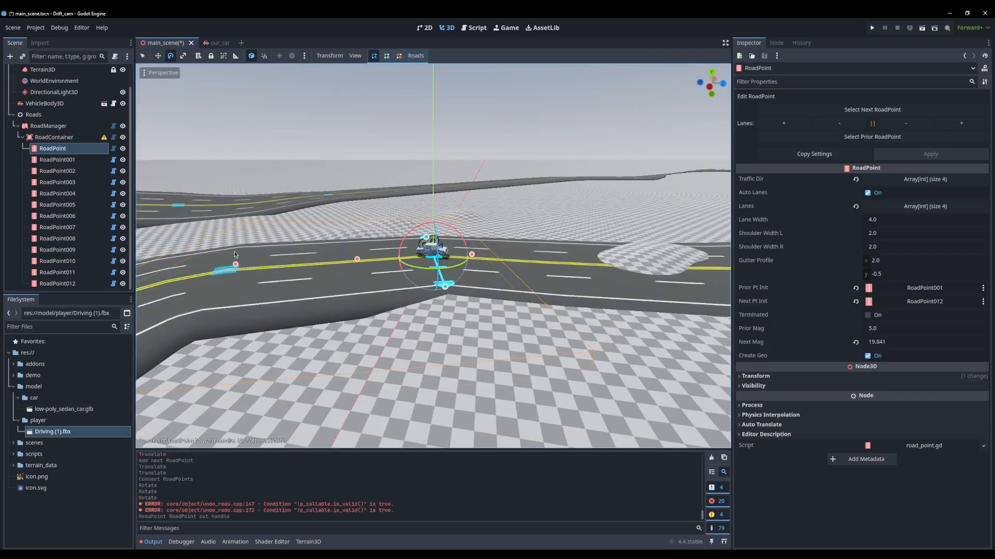
key(w)
middle_drag(298, 257, 473, 293)
scroll(473, 293, up, 2)
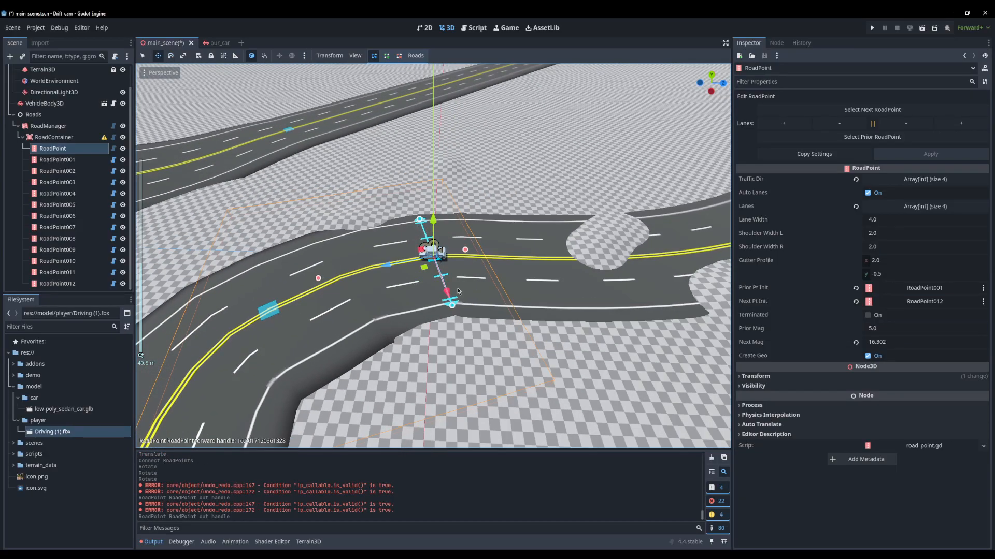
drag(423, 267, 460, 252)
middle_drag(461, 252, 488, 275)
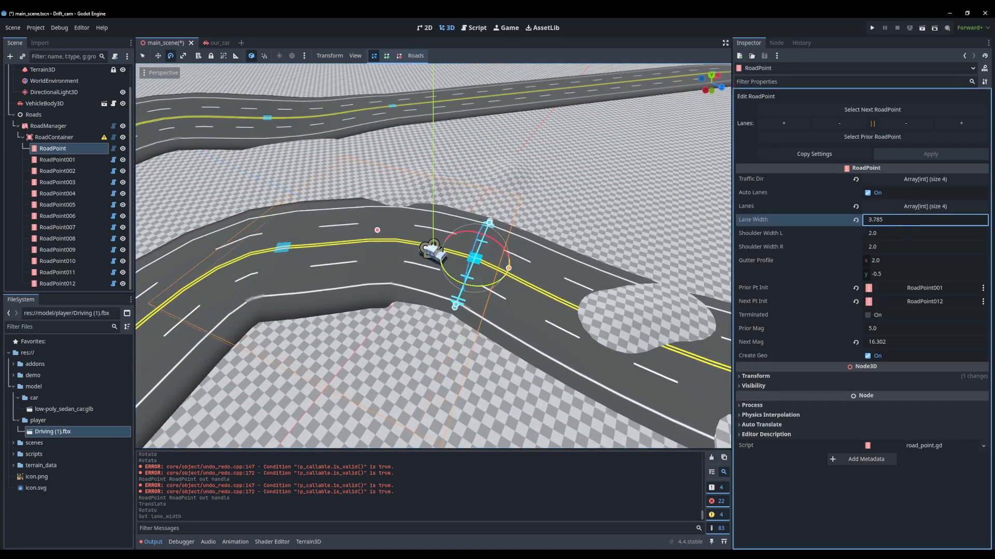
Narrow the first RoadPoint's lane width to 2.33.
drag(924, 220, 948, 219)
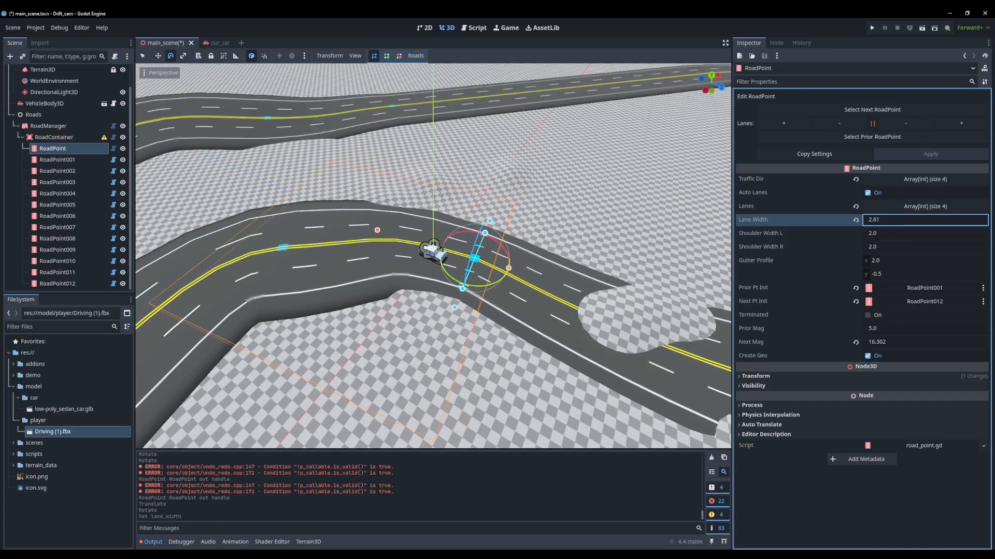
key(w)
right_drag(518, 259, 626, 328)
key(s)
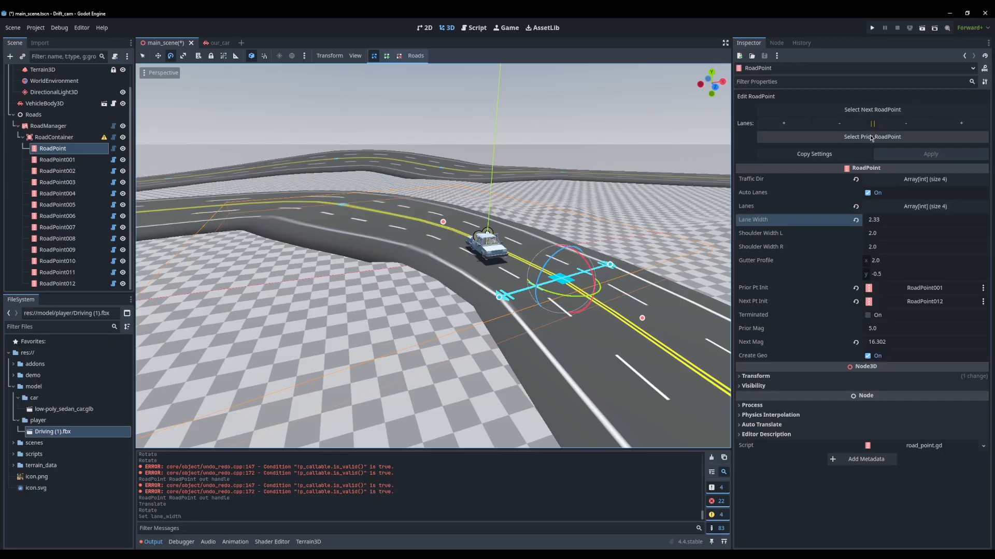
Set the first RoadPoint's gutter profile Y to 0.0 and save the scene.
mouse_move(924, 274)
mouse_down()
mouse_move(953, 274)
mouse_move(938, 275)
mouse_up()
right_drag(456, 308, 618, 235)
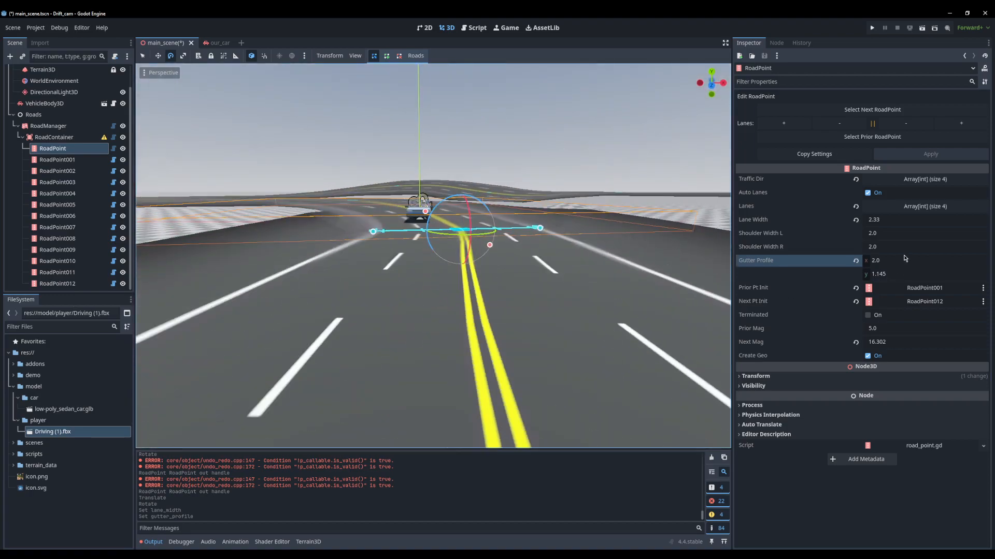
right_drag(390, 256, 456, 222)
right_drag(382, 283, 468, 278)
key(ctrl+s)
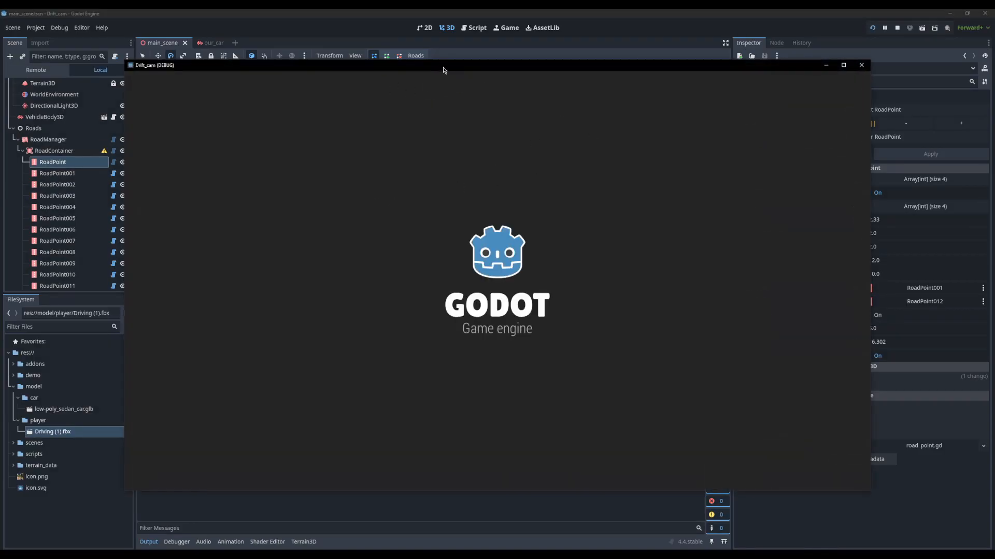
Run the project in a maximized game window to test the track, and inspect where the terrain meets the road.
double_click(446, 66)
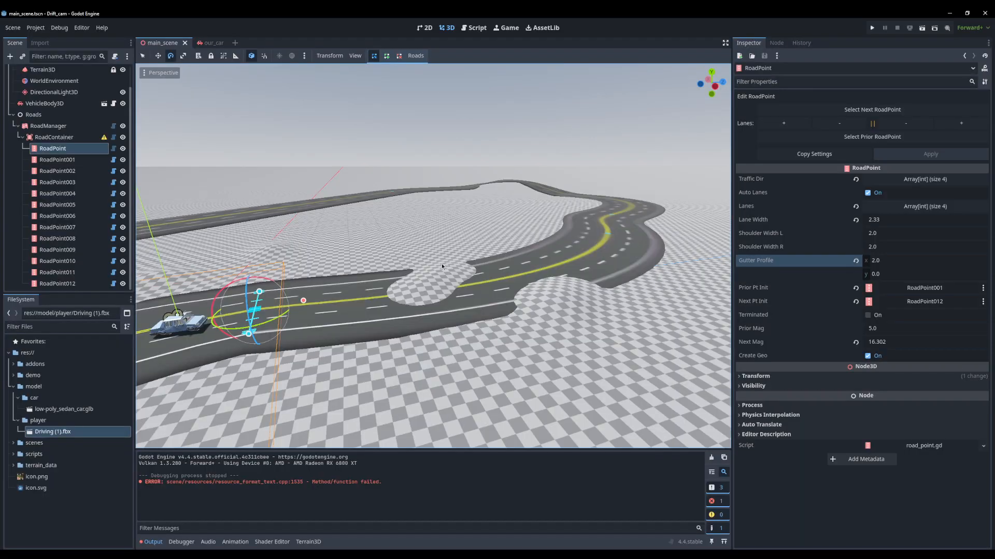
middle_drag(441, 263, 400, 288)
click(473, 297)
middle_drag(384, 210, 362, 213)
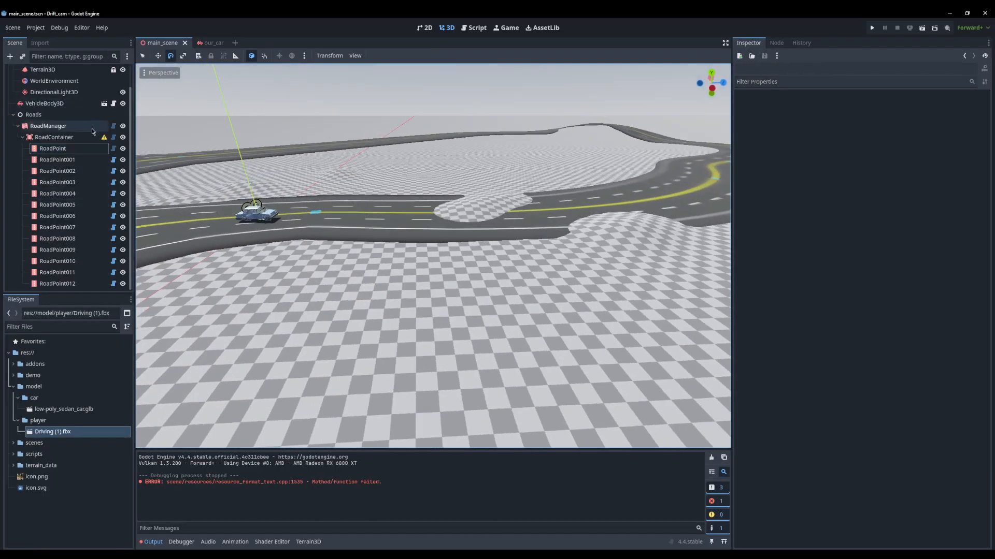
Select the Terrain3D node and activate the Raise sculpting brush with 100 m size and 80% strength.
click(40, 94)
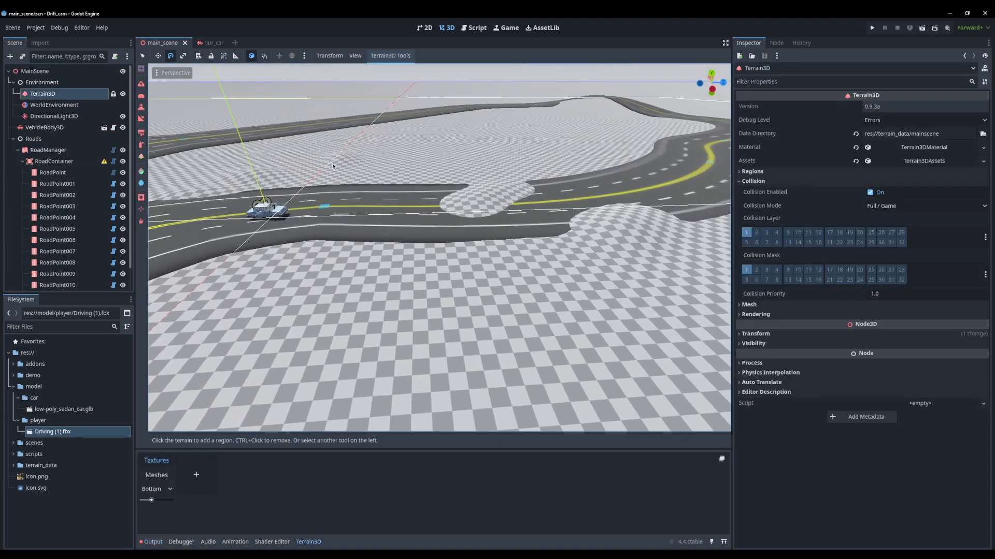
middle_drag(269, 200, 218, 198)
click(140, 83)
scroll(437, 197, down, 6)
middle_drag(436, 207, 311, 290)
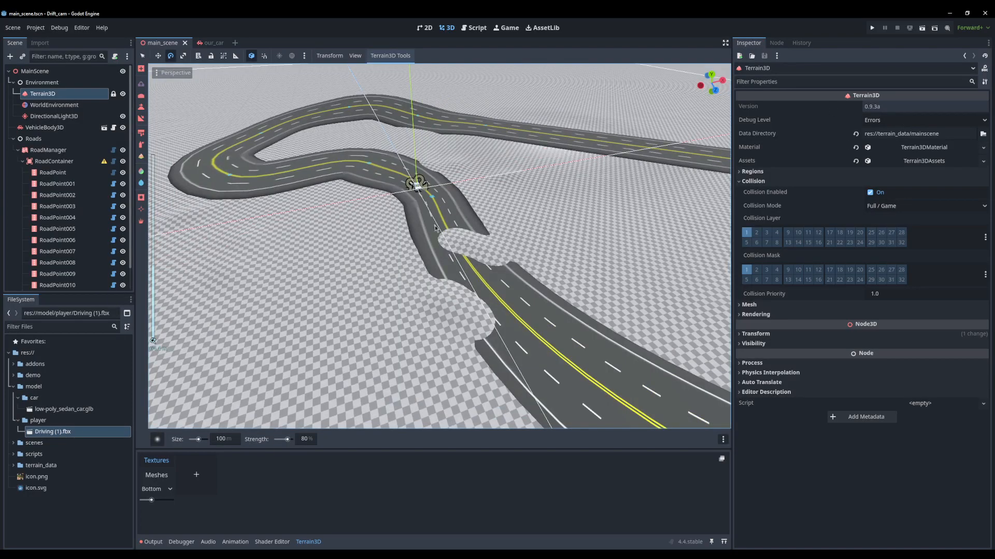
scroll(322, 352, down, 2)
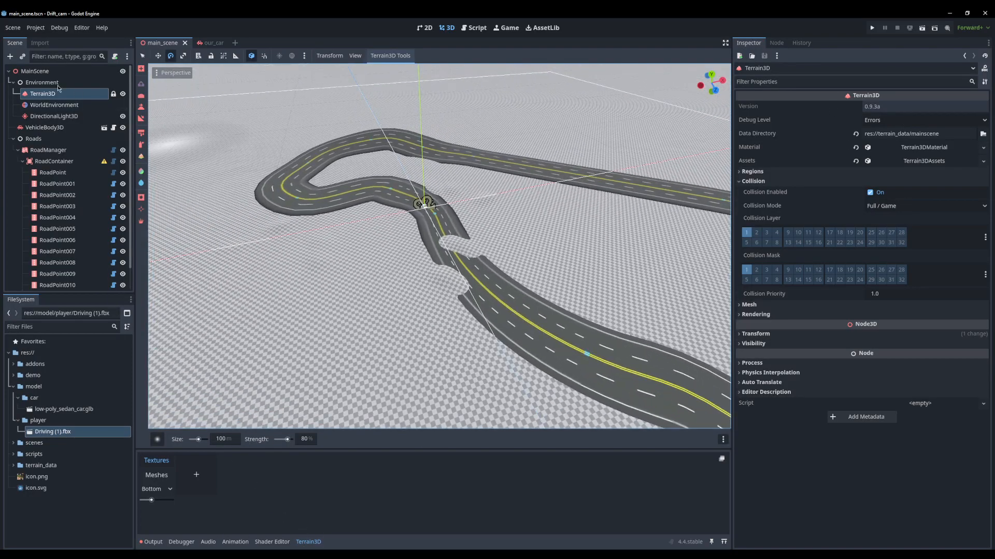
middle_drag(217, 202, 306, 235)
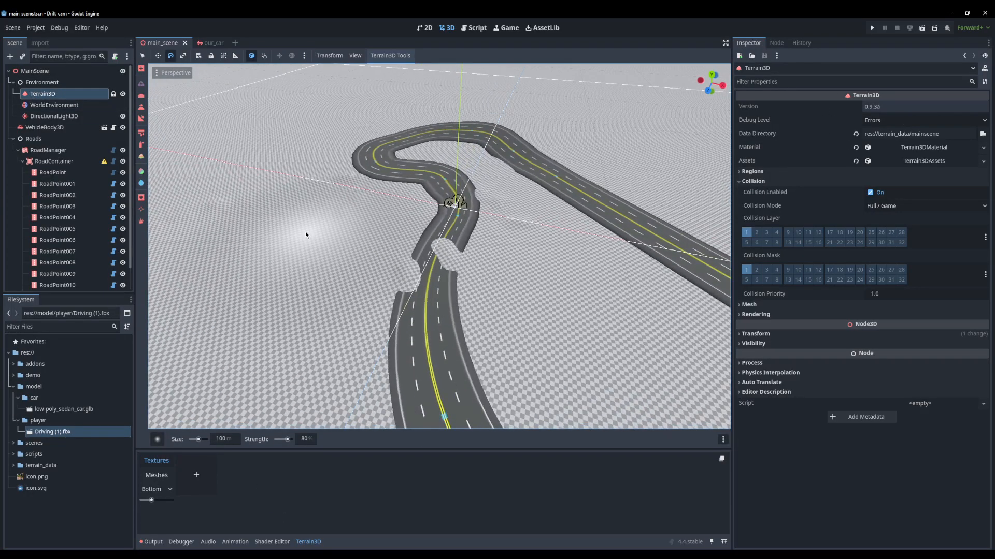
middle_drag(216, 191, 329, 207)
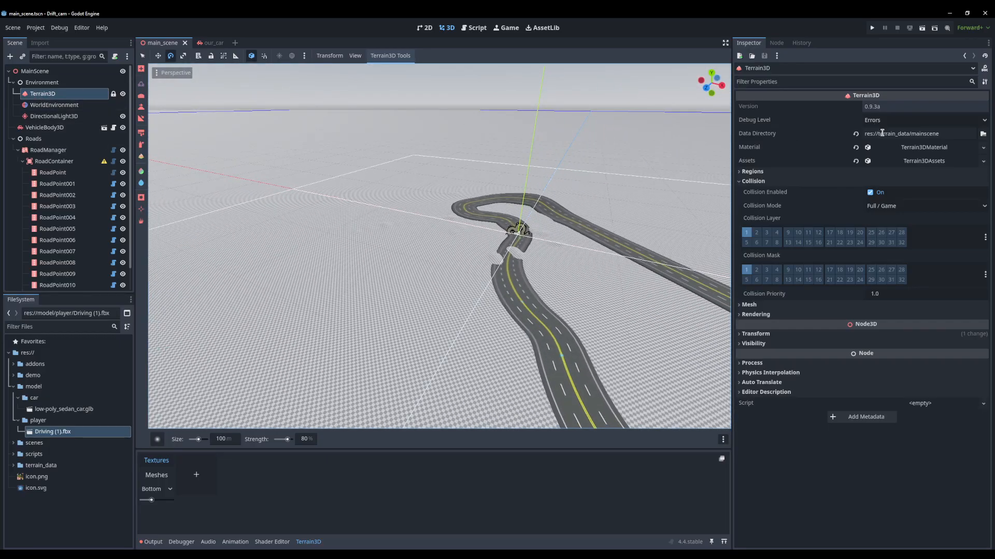
Set the World Background of the Terrain3D material to None.
click(827, 172)
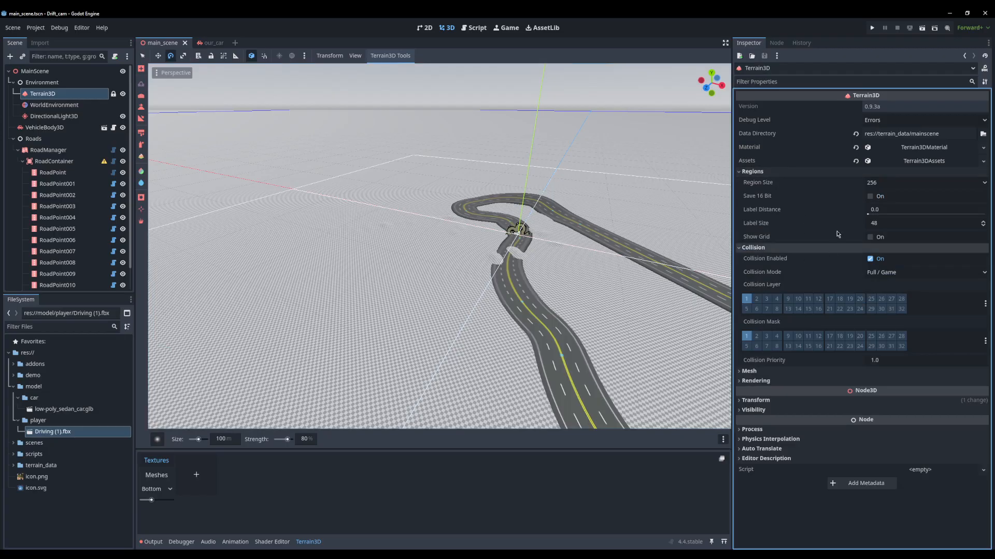
click(915, 148)
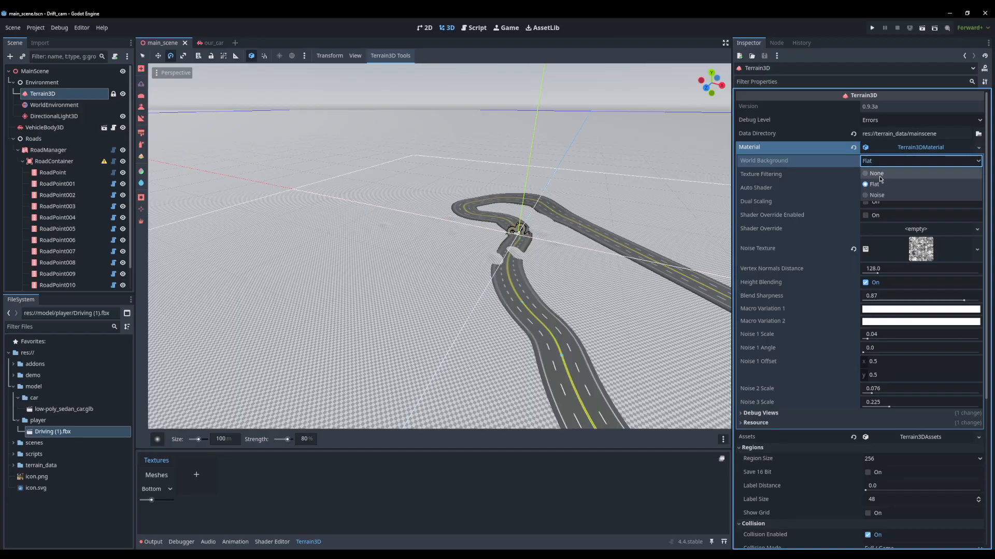
click(878, 174)
middle_drag(539, 160, 348, 130)
scroll(517, 249, up, 4)
middle_drag(517, 247, 502, 225)
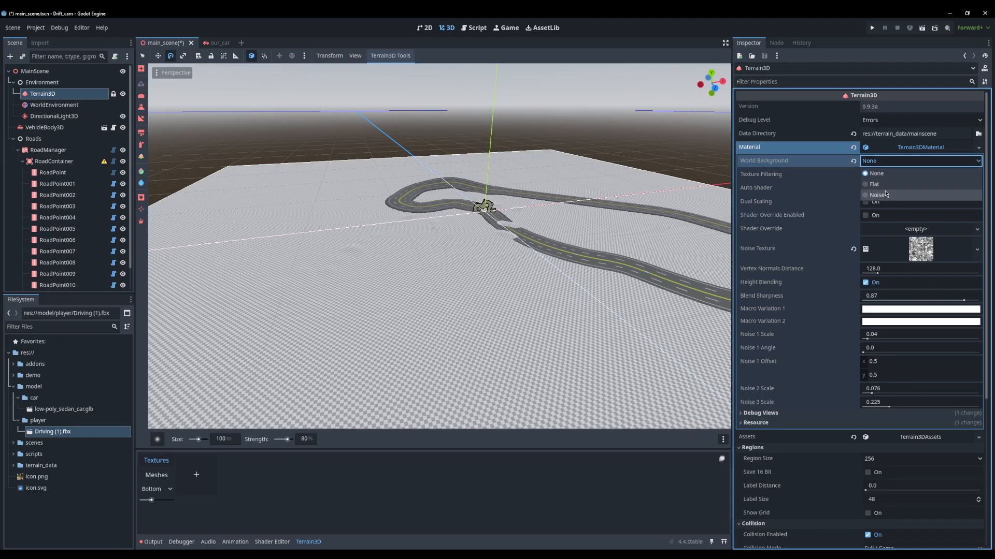
middle_drag(611, 152, 483, 119)
scroll(415, 179, up, 5)
middle_drag(460, 171, 551, 205)
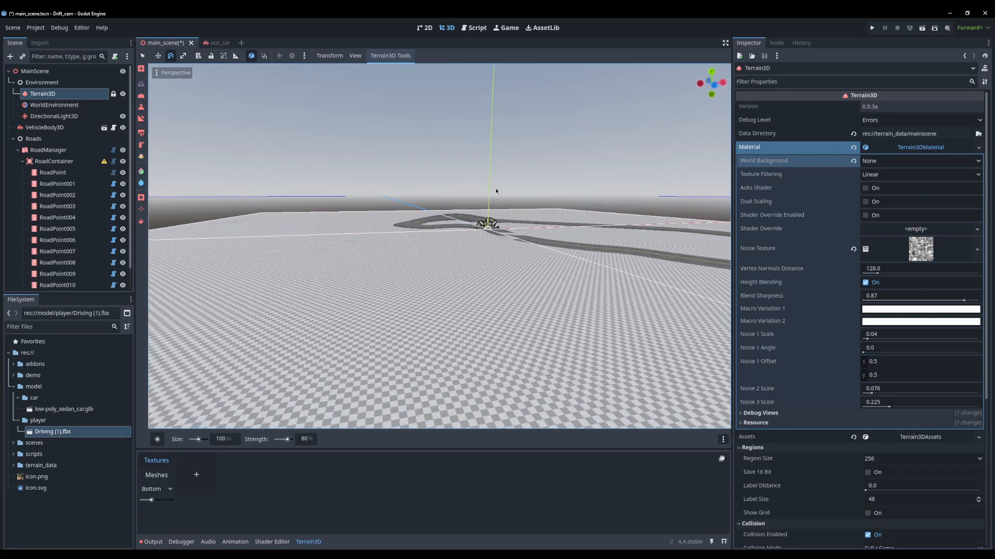
Raise the terrain into a hill beside the road loop with the 100 m brush at 80% strength.
middle_drag(470, 151, 421, 151)
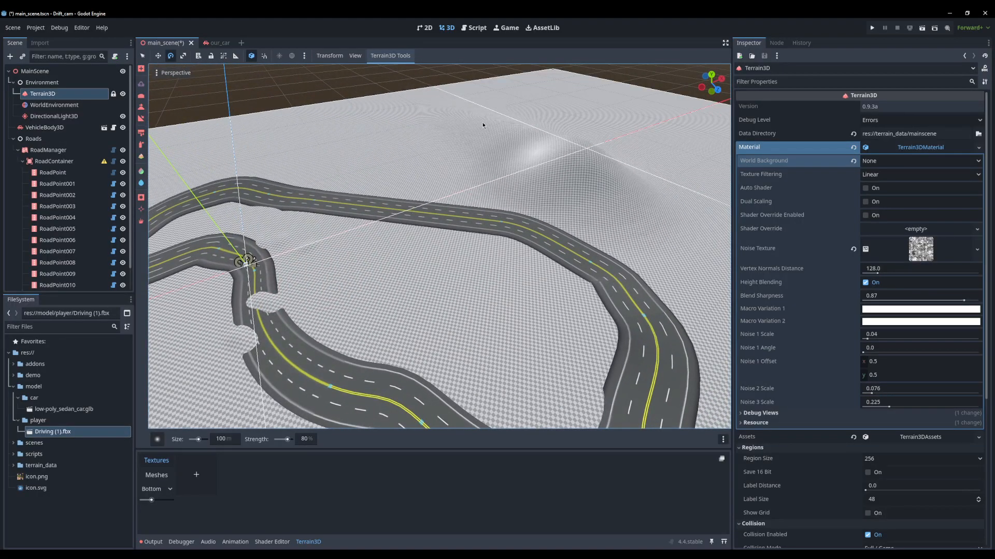
middle_drag(511, 209, 582, 213)
mouse_move(588, 281)
mouse_down()
mouse_move(599, 336)
mouse_move(690, 288)
mouse_move(579, 233)
mouse_up()
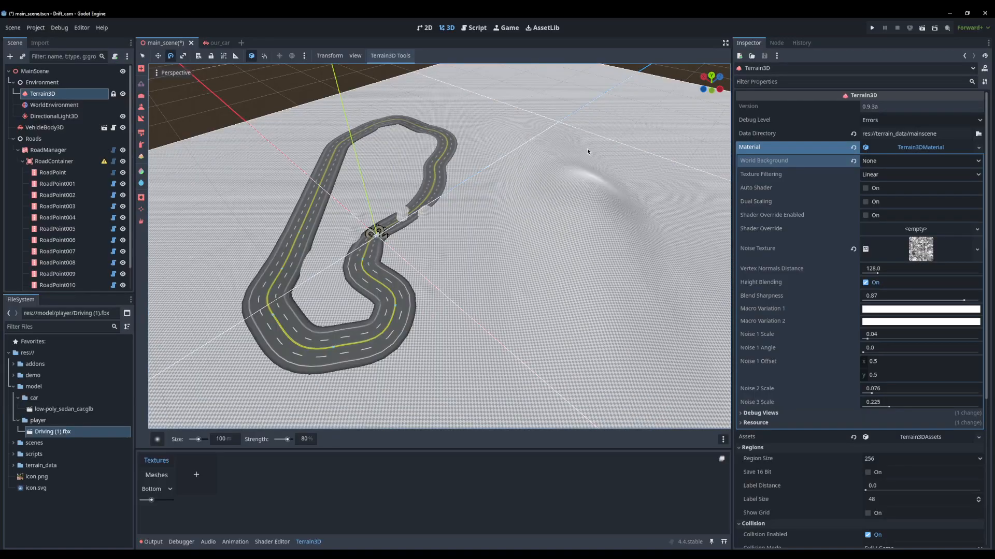
middle_drag(571, 111, 463, 127)
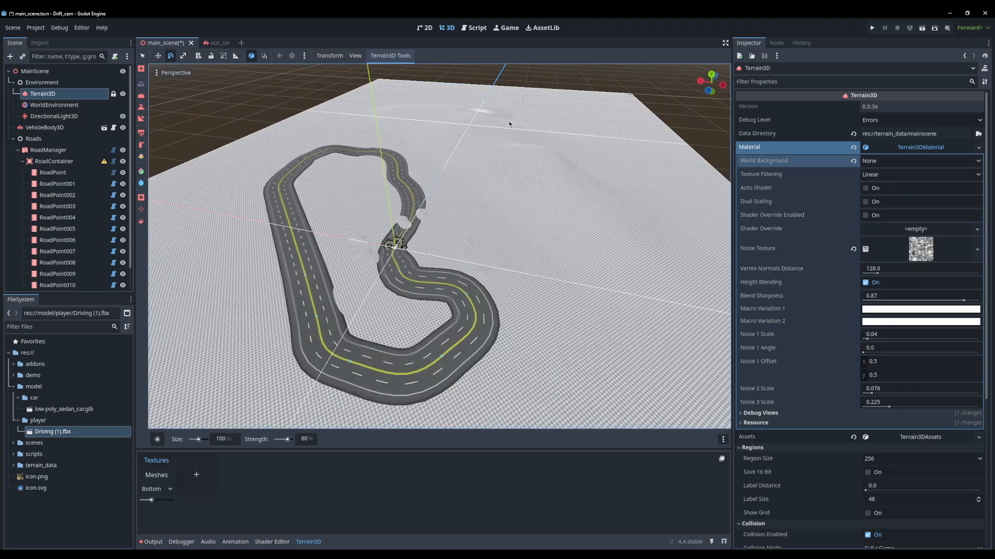
Raise more terrain beyond the far end of the road loop with the 100 m Raise brush, and save the scene.
click(140, 84)
click(258, 114)
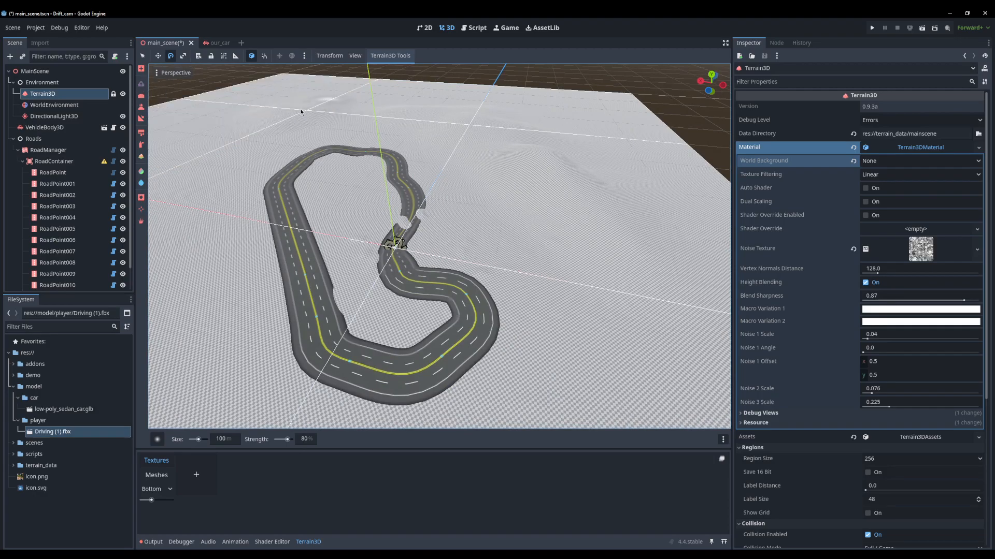
key(ctrl+s)
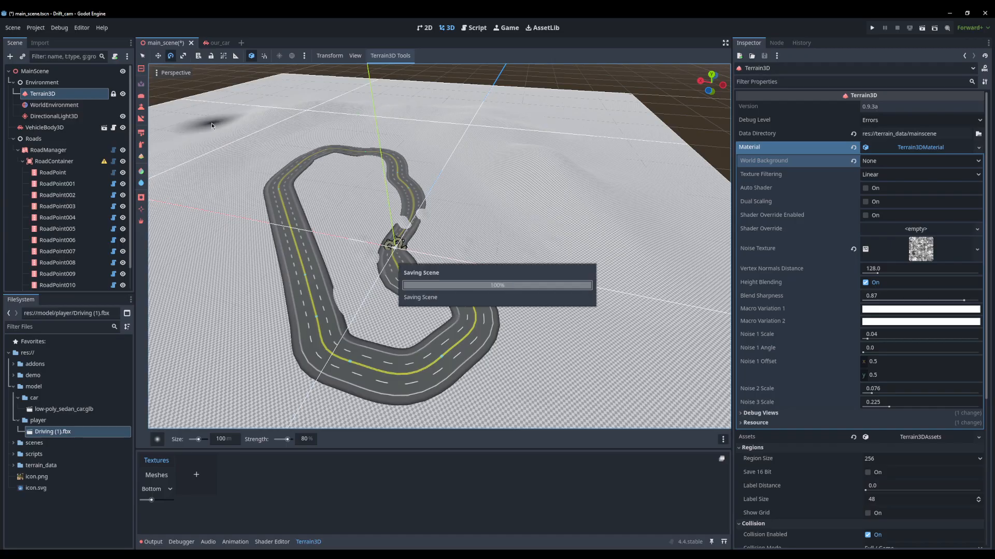
Raise rolling hills in the open terrain along the outer side of the road loop's long straight.
right_drag(419, 163, 420, 163)
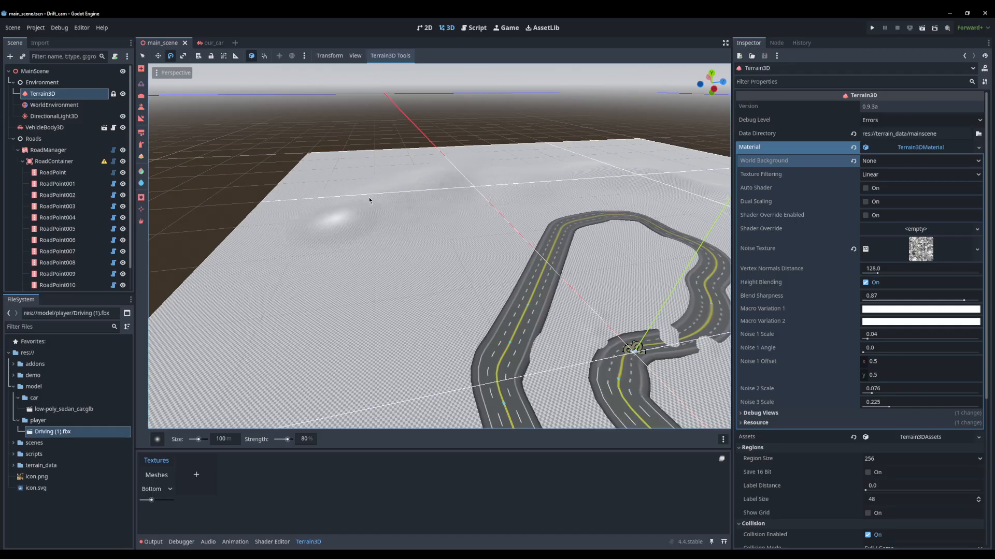
drag(496, 194, 461, 232)
mouse_move(433, 293)
mouse_down()
mouse_move(322, 251)
mouse_move(284, 271)
mouse_move(309, 246)
mouse_up()
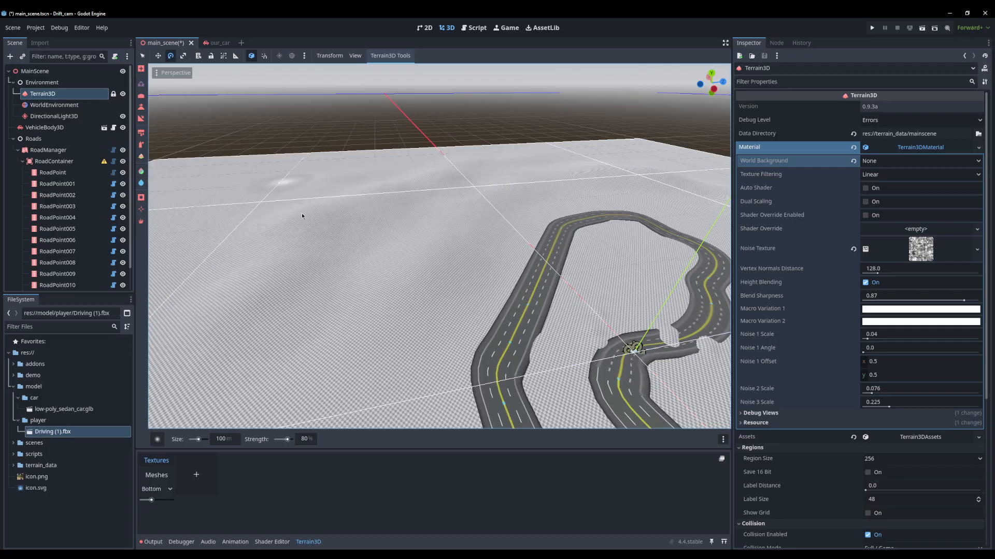
mouse_move(243, 271)
mouse_down()
mouse_move(326, 272)
mouse_move(324, 296)
mouse_up()
Raise additional hills in the open terrain away from the road with the 100 m brush at 80% strength.
right_drag(325, 297, 181, 296)
right_drag(426, 235, 278, 248)
right_drag(539, 295, 657, 295)
mouse_move(533, 293)
mouse_down()
mouse_move(424, 264)
mouse_move(217, 311)
mouse_move(433, 223)
mouse_up()
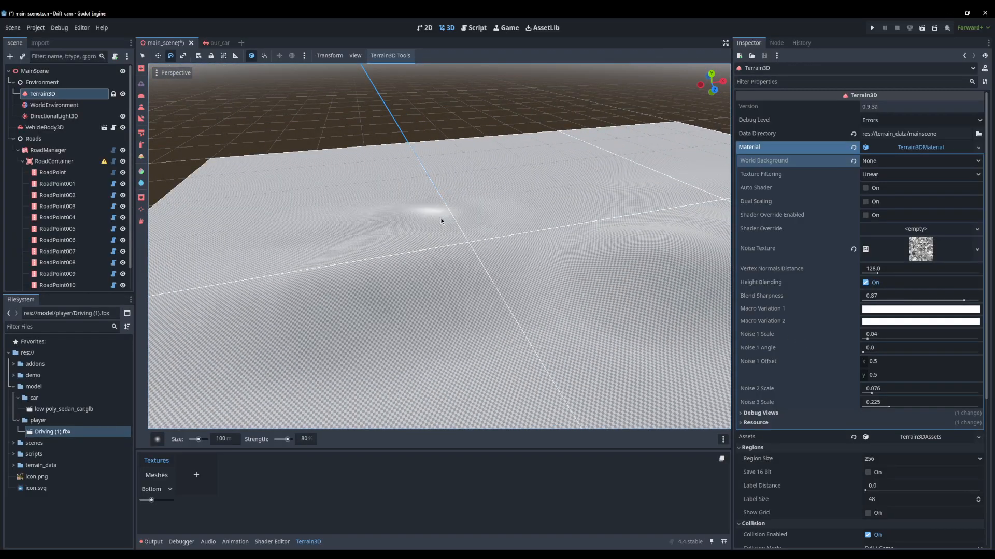
Raise the terrain inside the road loop and across its far bend, long straight and winding side.
right_drag(453, 281, 726, 290)
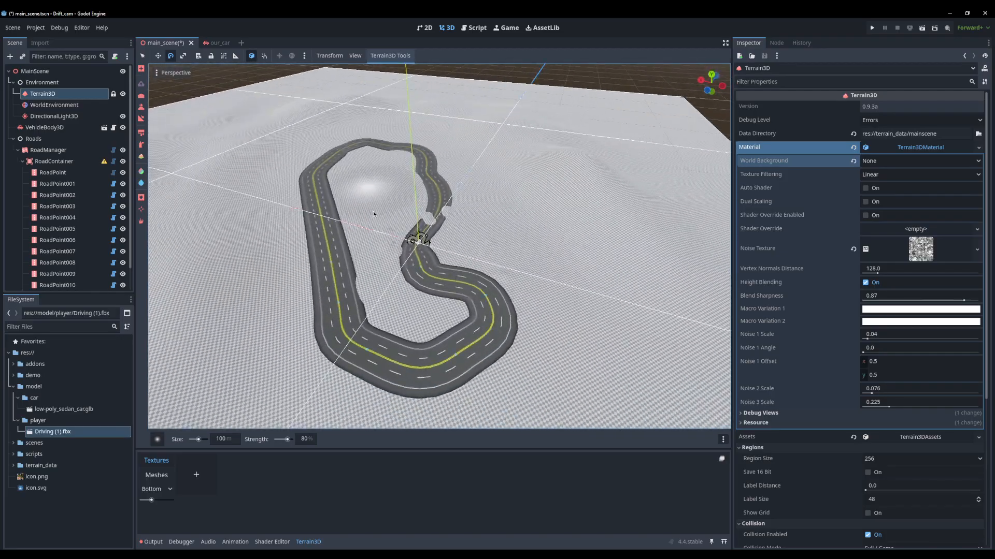
drag(372, 206, 375, 169)
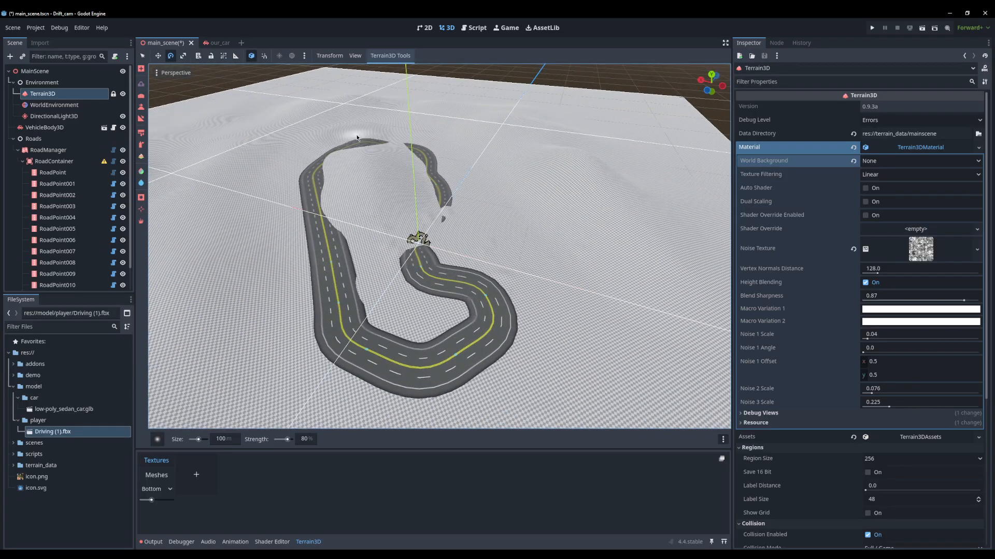
mouse_move(268, 203)
mouse_down()
mouse_move(274, 319)
mouse_move(313, 389)
mouse_move(602, 371)
mouse_move(543, 247)
mouse_move(516, 222)
mouse_up()
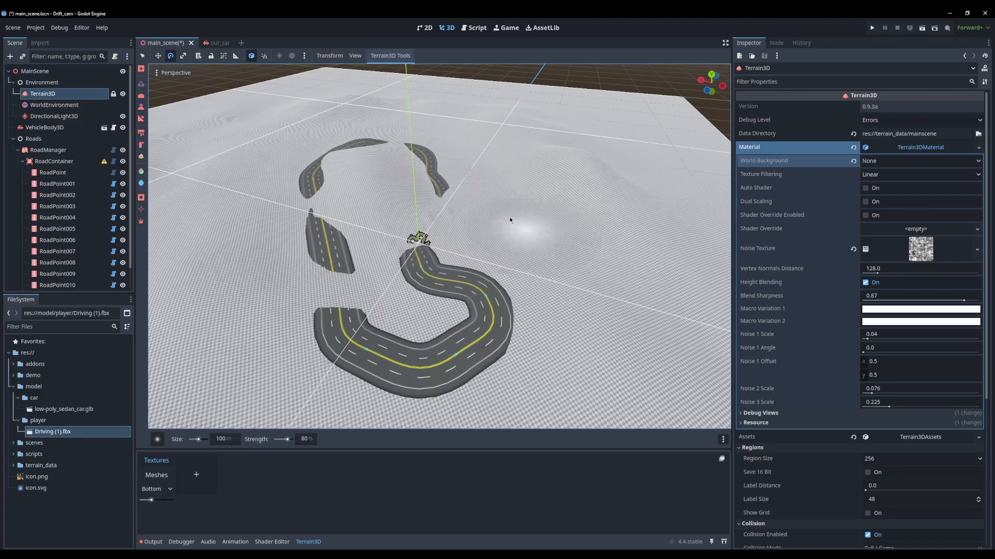
Flatten the terrain along the whole road with the Height brush at height 0, 30 m size and 80% strength.
click(139, 117)
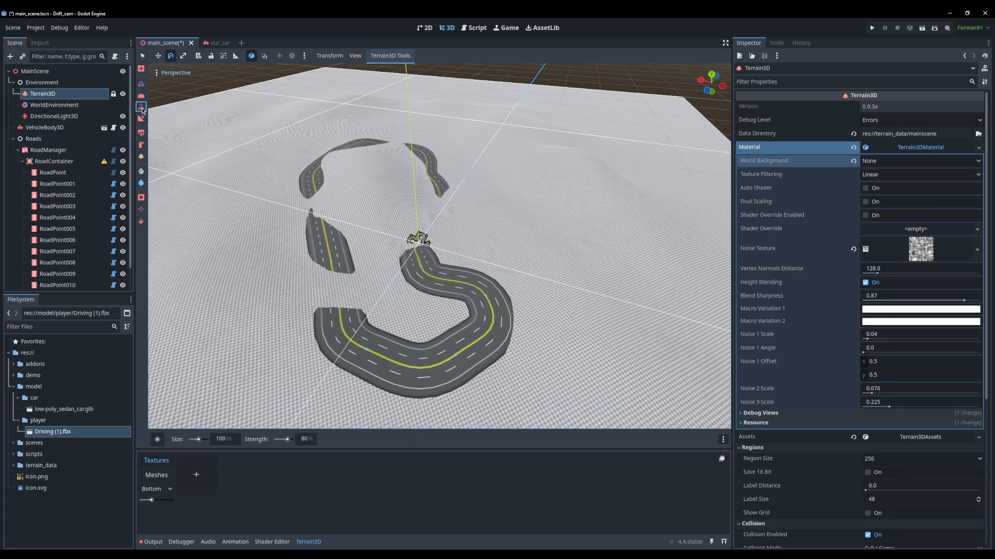
click(383, 438)
key(Return)
mouse_move(537, 247)
mouse_down()
mouse_move(228, 345)
mouse_move(658, 400)
mouse_move(510, 226)
mouse_move(275, 179)
mouse_move(482, 310)
mouse_up()
key(ctrl+z)
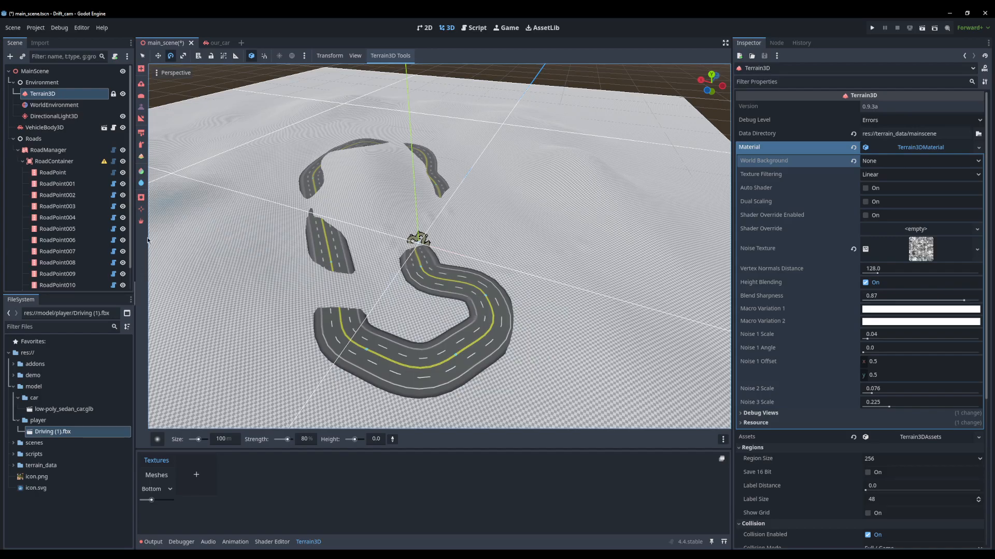
click(222, 439)
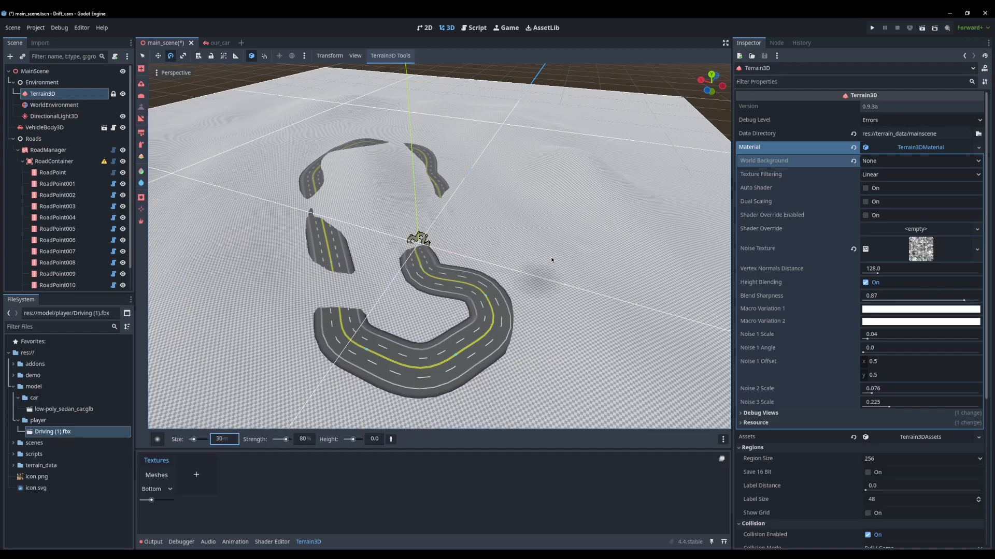
click(500, 315)
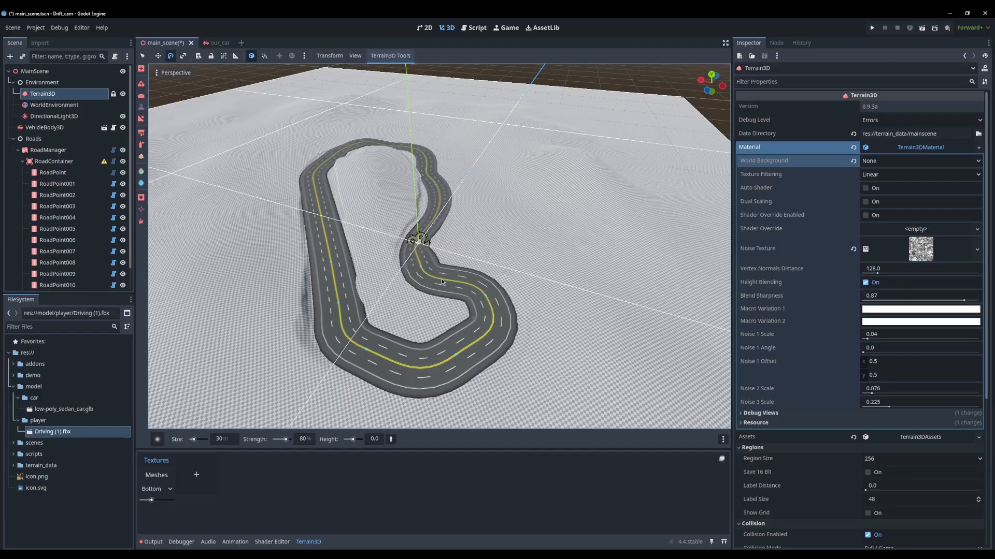
Run the project, drive the car along the track to check the road against the sculpted terrain, and close the game.
click(873, 28)
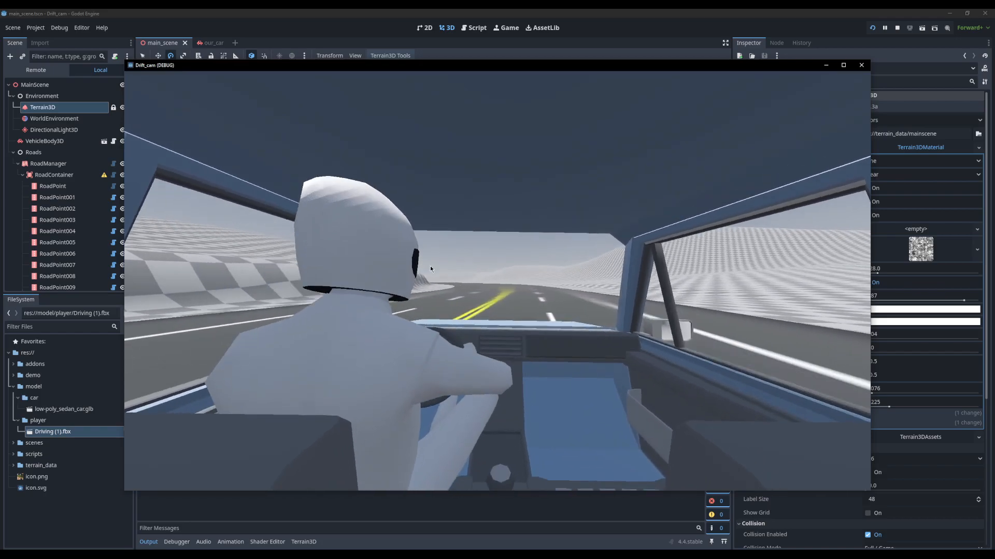
key(a)
key(a)
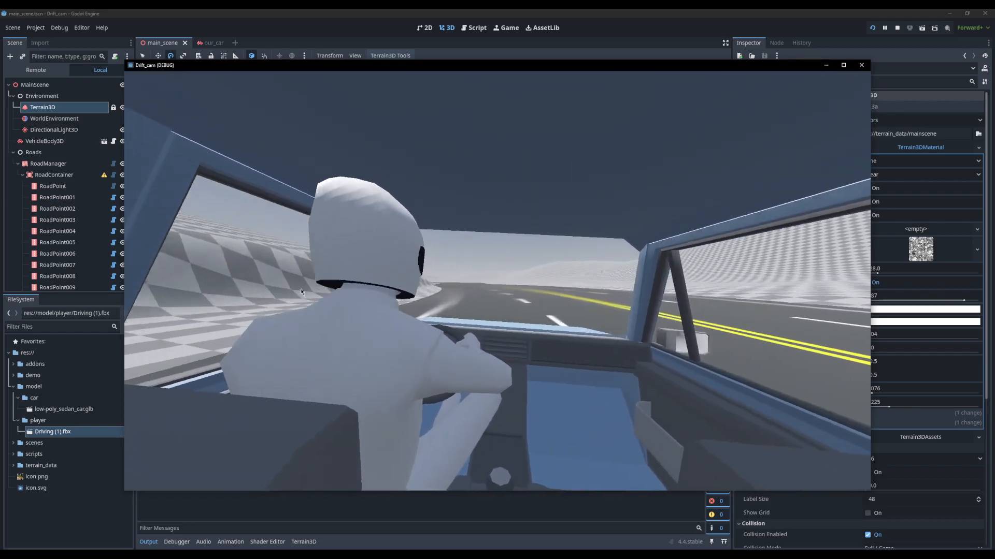
key(d)
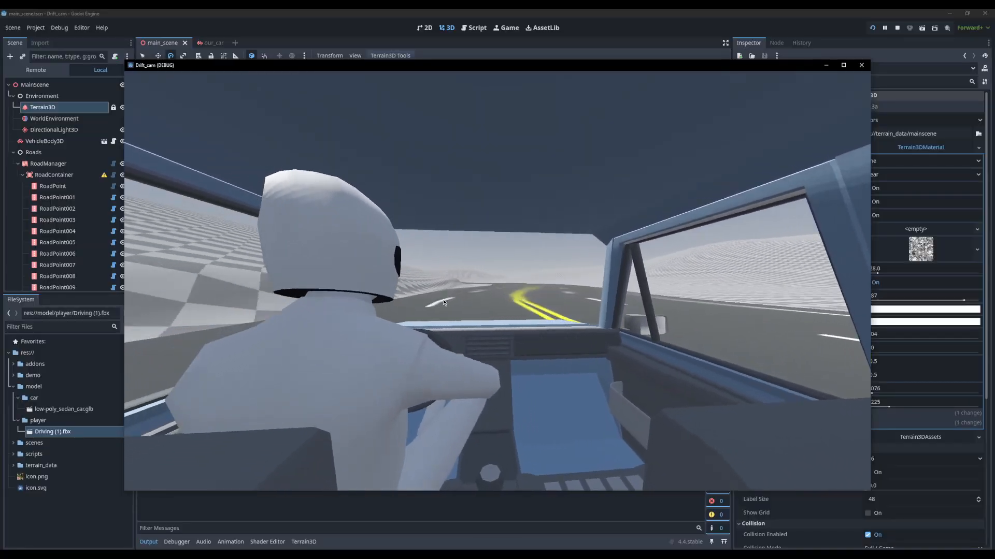
key(d)
key(a)
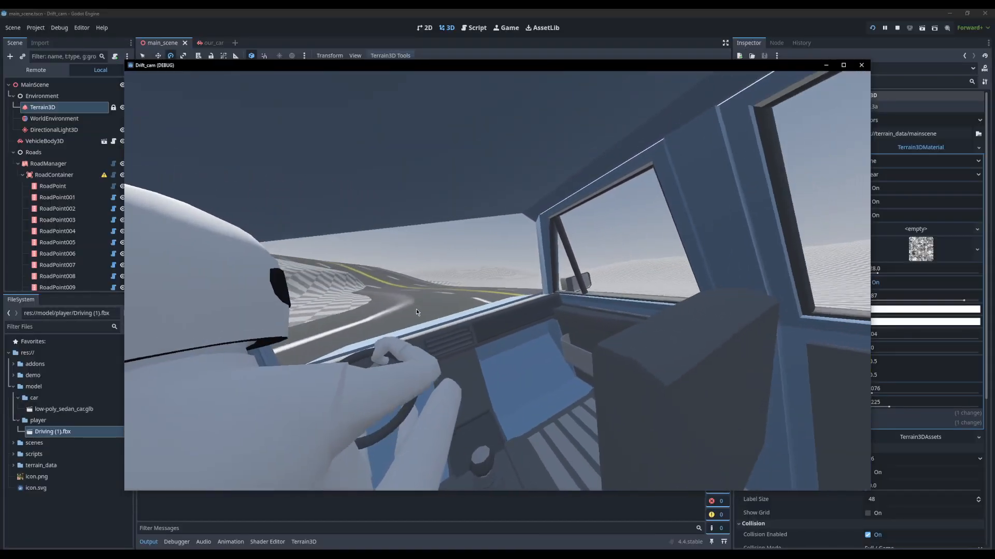
key(a)
key(d)
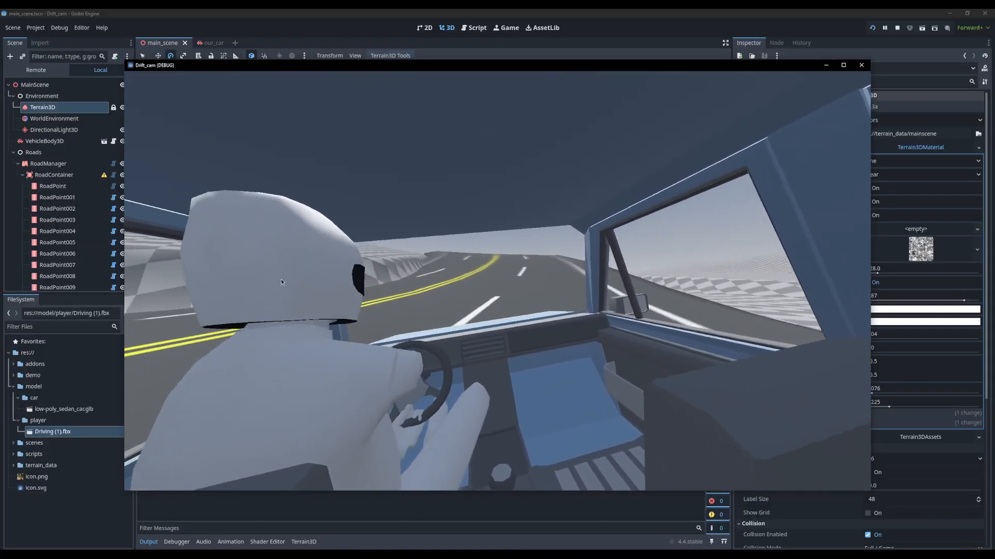
key(a)
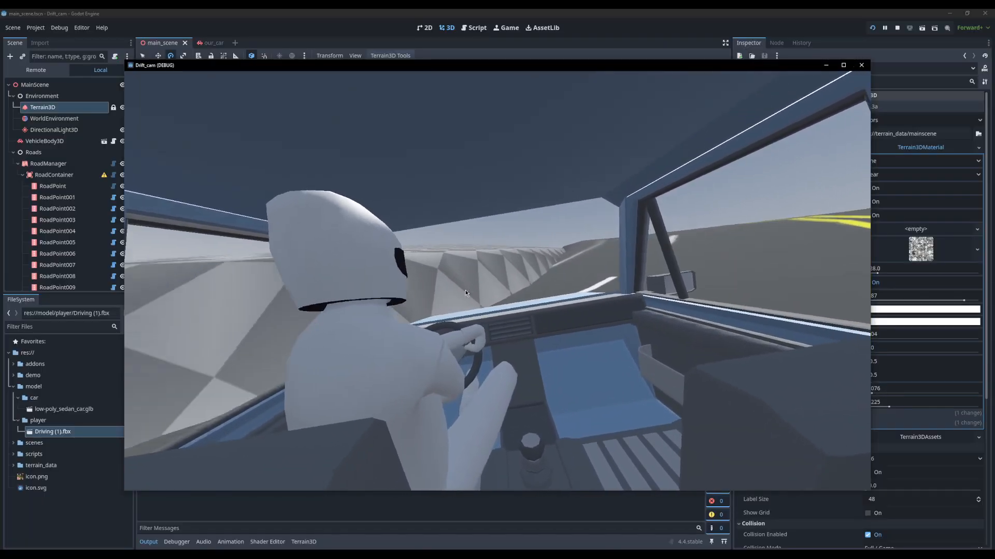
key(d)
key(a)
key(d)
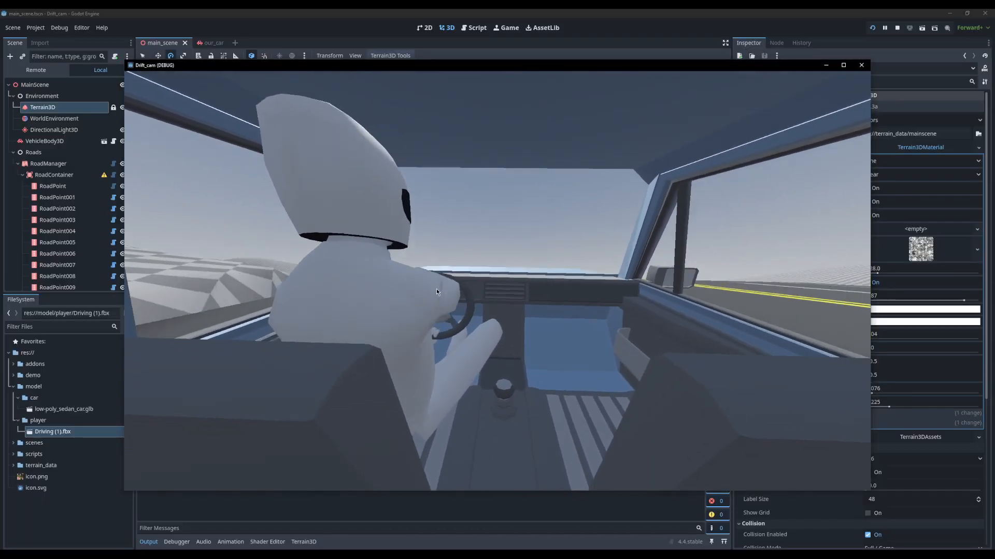
key(a)
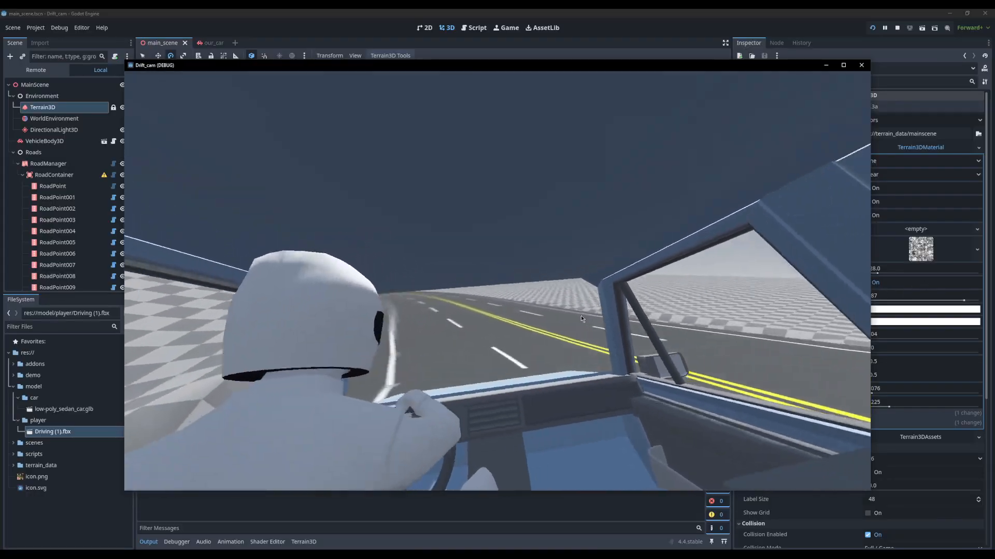
click(861, 65)
Raise a hill over the wide bend at the loop's far end with the 100 m Raise brush at 80% strength.
right_drag(523, 248, 232, 138)
key(w)
scroll(611, 197, up, 2)
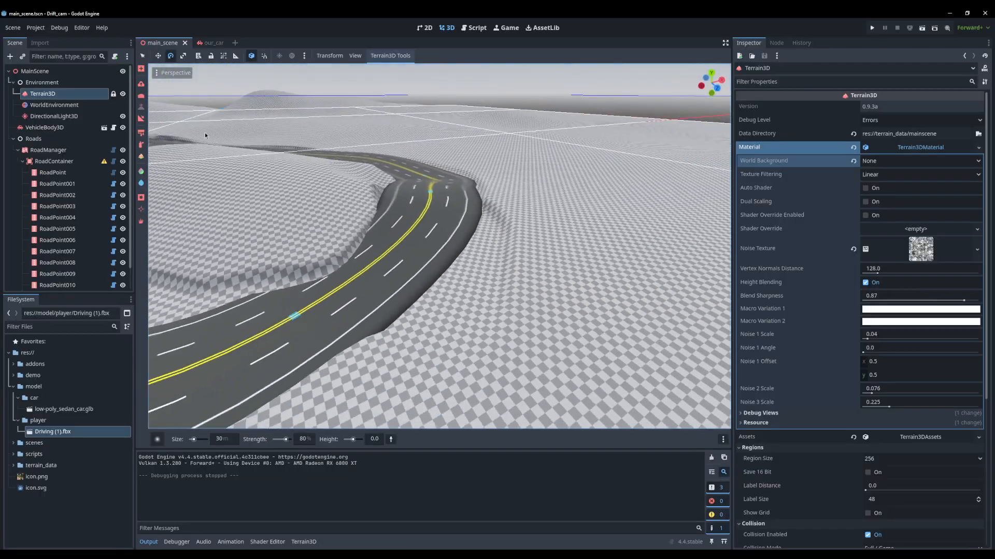
click(140, 84)
scroll(356, 233, down, 5)
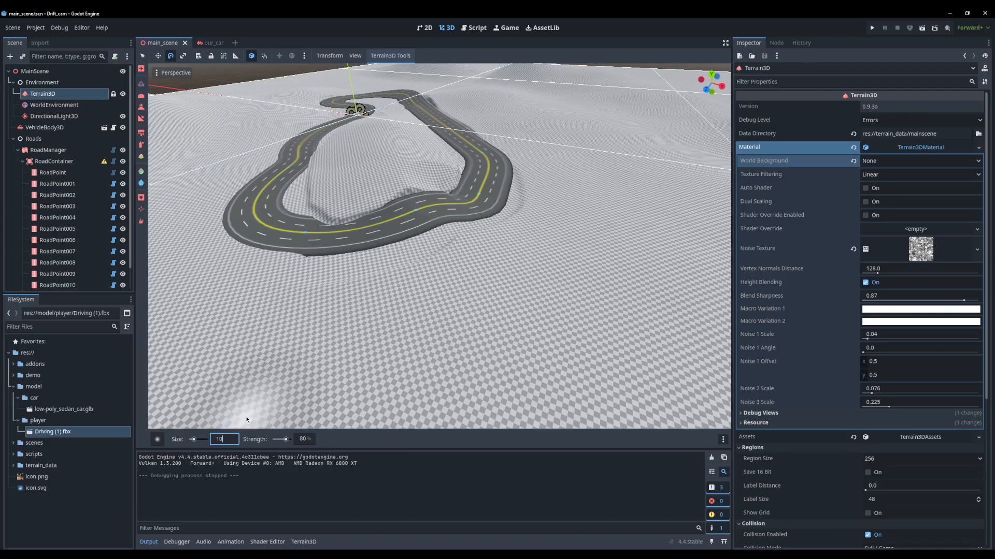
click(412, 238)
click(407, 222)
click(399, 207)
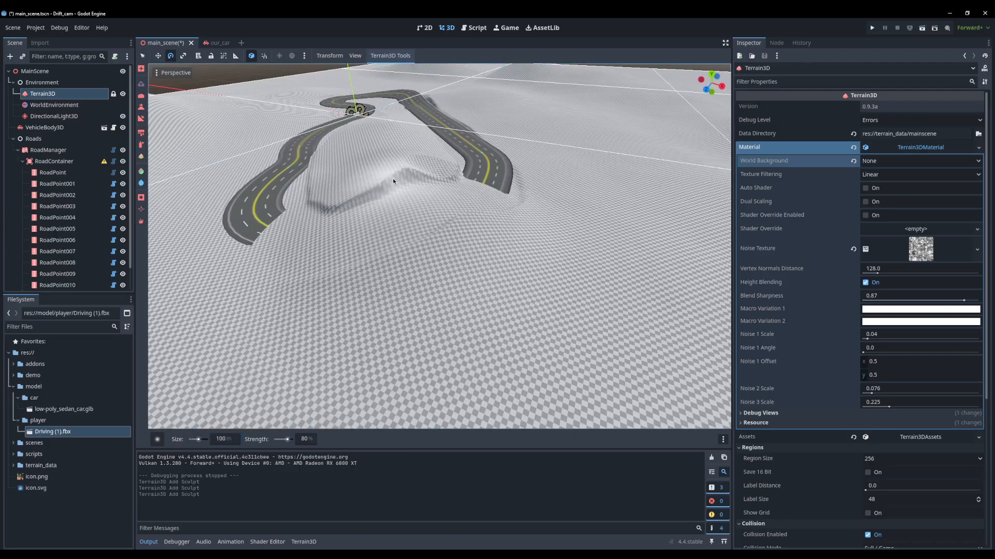
click(456, 196)
click(488, 201)
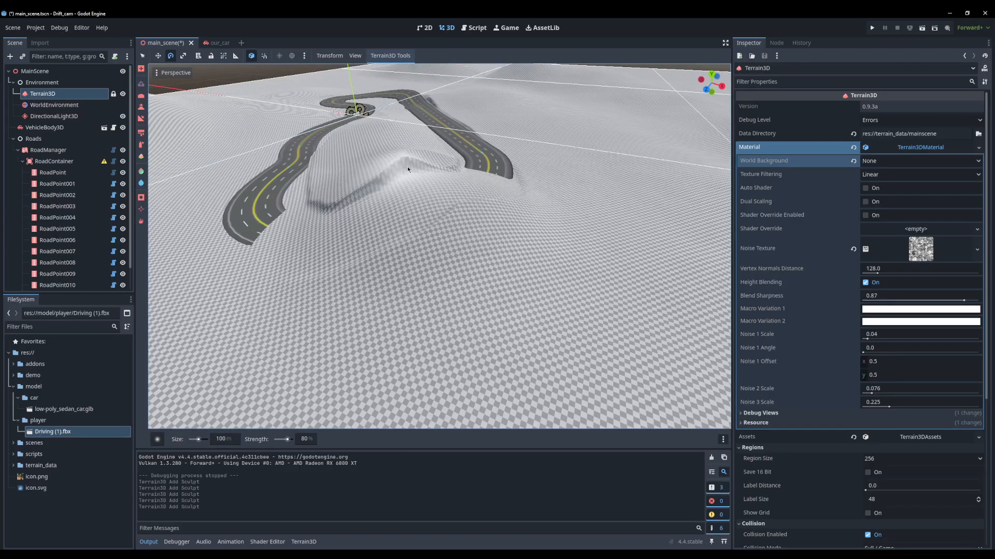
click(350, 235)
Set the Raise brush size to 20 m and dig into the hill to uncover the middle of the buried road bend.
click(141, 107)
middle_drag(325, 185, 479, 309)
scroll(480, 310, up, 6)
scroll(480, 309, down, 10)
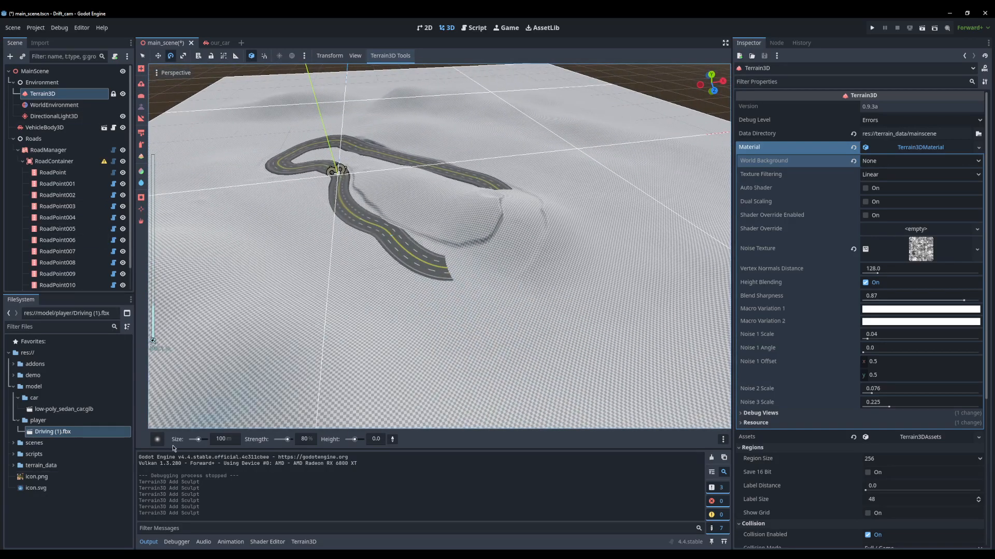
click(227, 442)
click(141, 84)
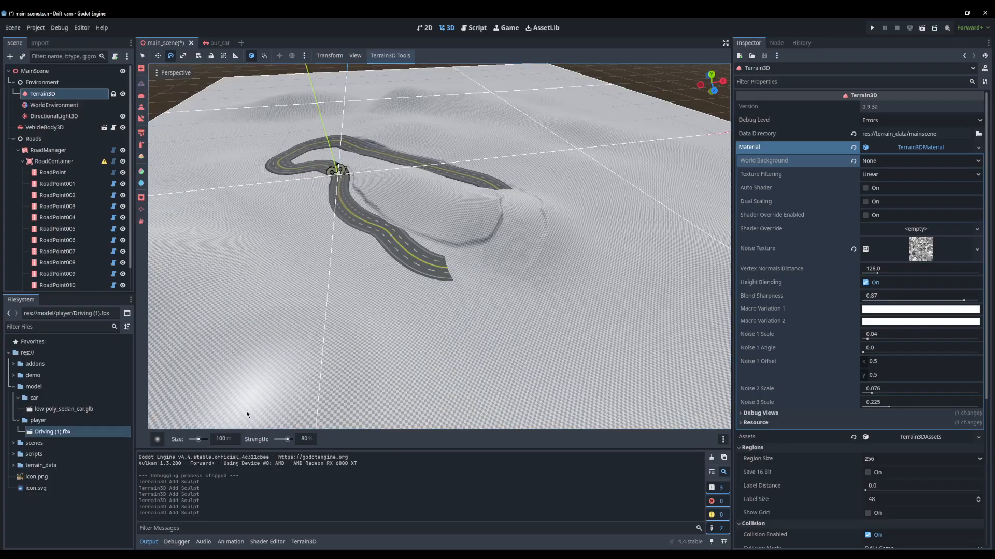
click(230, 439)
text(20)
key(Return)
scroll(529, 261, up, 10)
shift+middle_drag(567, 260, 442, 294)
scroll(443, 293, down, 3)
ctrl+click(362, 218)
ctrl+click(357, 200)
ctrl+click(340, 195)
ctrl+click(336, 179)
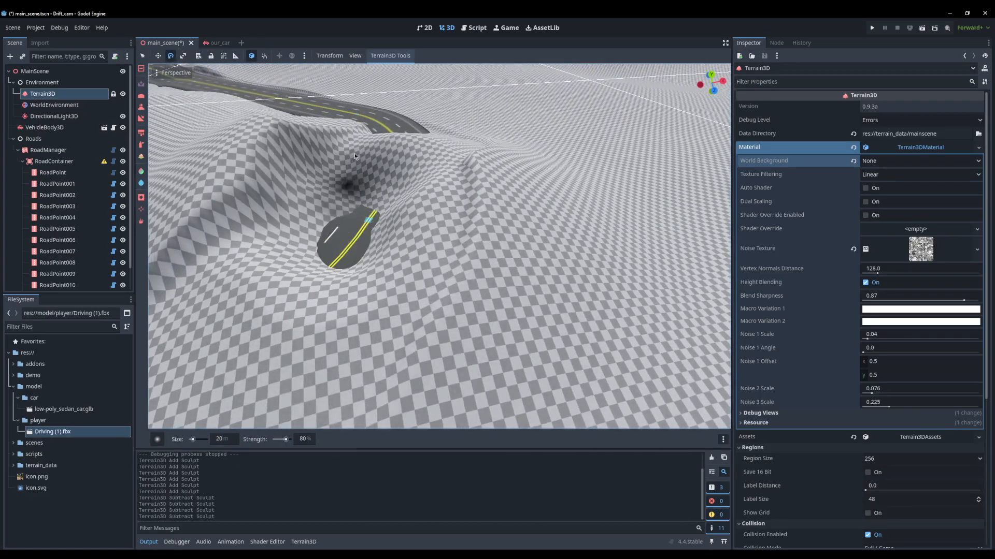
Lower the terrain around the uncovered road patch to expose all lanes and both road edges.
ctrl+click(399, 169)
ctrl+click(408, 229)
click(363, 223)
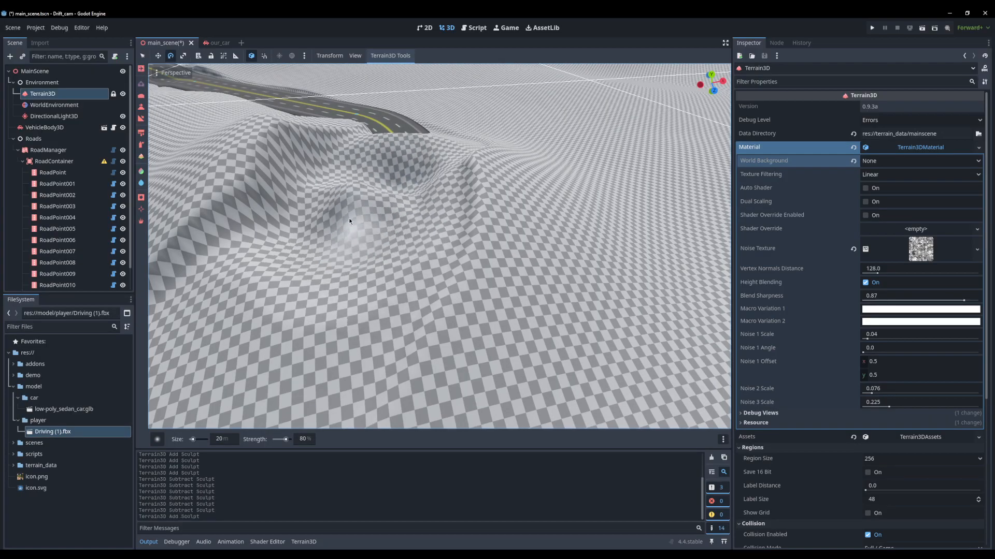
ctrl+click(343, 240)
ctrl+click(343, 237)
ctrl+click(336, 230)
ctrl+click(339, 261)
ctrl+click(348, 295)
ctrl+click(394, 259)
ctrl+click(424, 228)
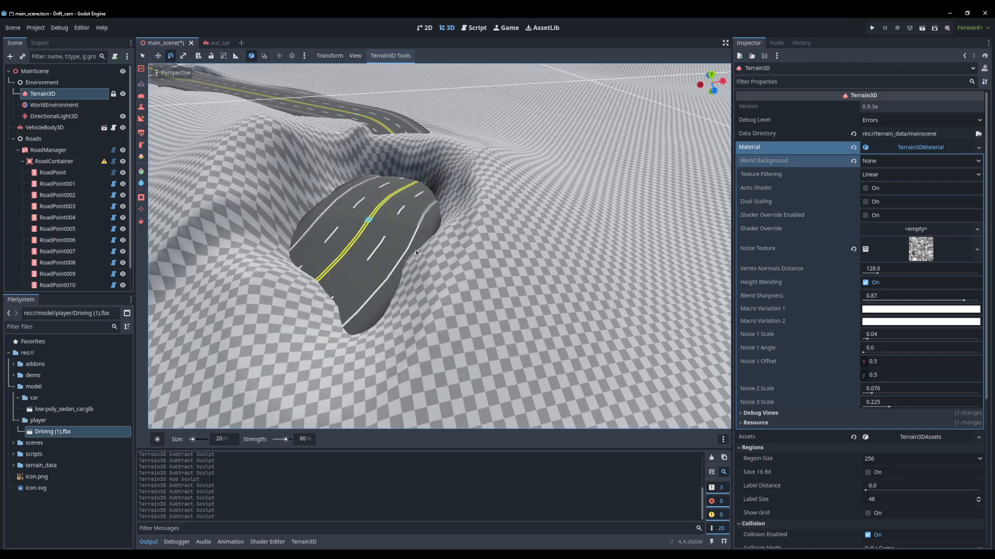
Extend the cut along the buried bend with the 20 m brush until it meets the road's winding side.
ctrl+click(378, 250)
ctrl+click(277, 319)
ctrl+click(254, 300)
ctrl+click(233, 275)
mouse_move(223, 270)
middle_down()
mouse_move(204, 271)
mouse_move(651, 276)
middle_up()
ctrl+drag(559, 228, 458, 250)
ctrl+click(435, 228)
ctrl+click(399, 197)
ctrl+click(373, 176)
ctrl+click(344, 154)
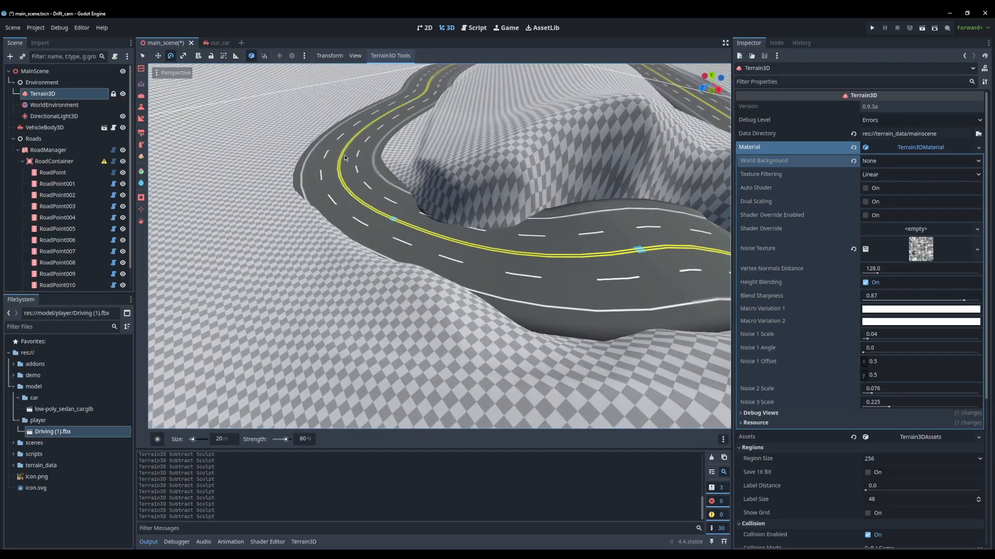
Cut back the foot of the inner hill along the inside edge of the uncovered bend.
ctrl+click(449, 223)
ctrl+click(474, 220)
ctrl+click(499, 222)
ctrl+click(549, 215)
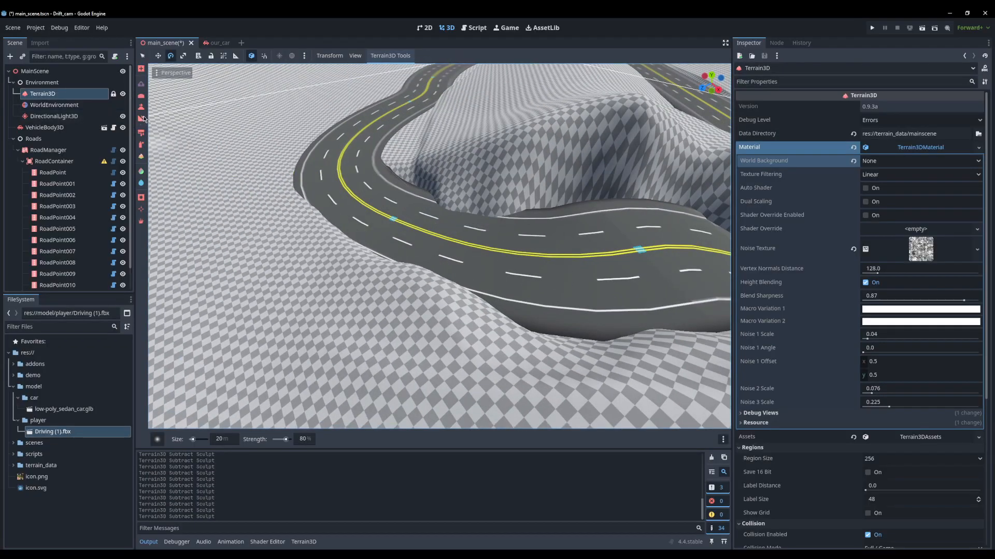
Level the terrain under the uncovered bend with the Height brush at height 0, 20 m size and 80% strength.
drag(497, 262, 687, 282)
click(642, 281)
shift+middle_drag(643, 282, 369, 289)
click(368, 290)
mouse_move(344, 288)
mouse_down()
mouse_move(283, 274)
mouse_move(229, 238)
mouse_up()
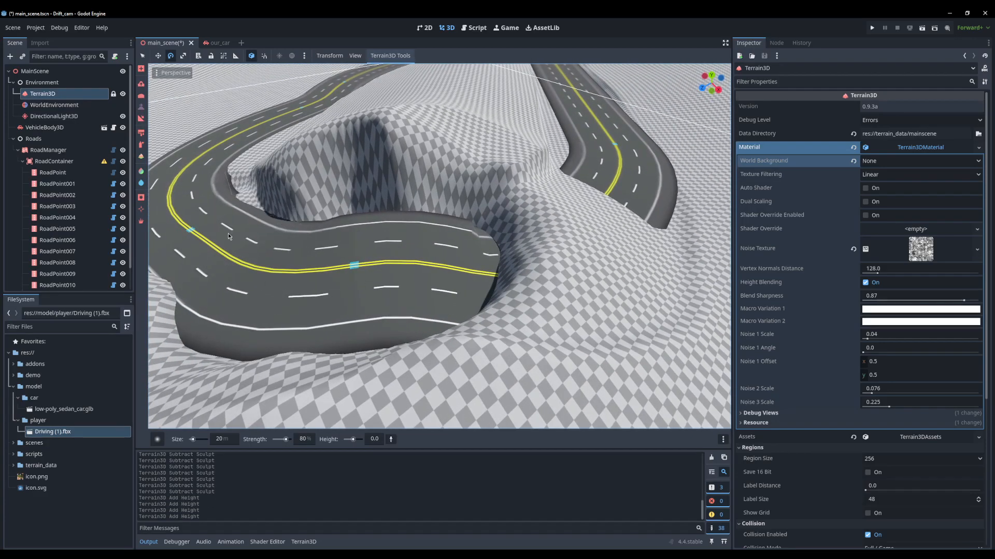
click(236, 274)
shift+middle_drag(330, 295, 362, 309)
Smooth the steep face of the hill inside the bend with the 20 m brush at 80% strength.
click(141, 99)
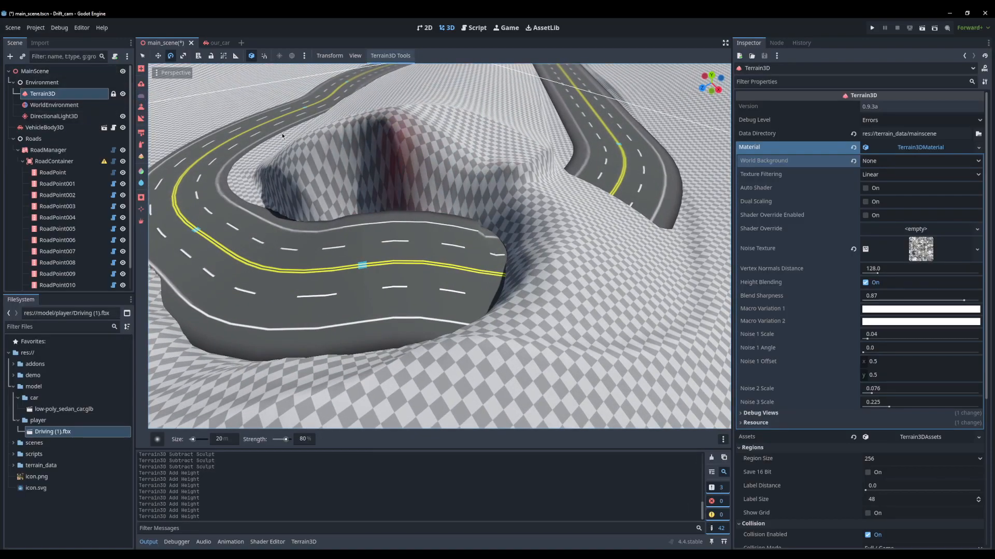
click(141, 85)
mouse_move(441, 166)
shift+mouse_down()
mouse_move(306, 177)
mouse_move(418, 173)
mouse_move(511, 200)
mouse_move(518, 243)
mouse_move(308, 198)
mouse_move(415, 290)
mouse_move(513, 248)
mouse_move(375, 175)
mouse_move(314, 283)
mouse_move(402, 297)
shift+mouse_up()
Lower the remaining terrain over the road between the uncovered bend and the long straight.
shift+middle_drag(510, 317, 368, 305)
click(369, 299)
mouse_move(372, 272)
ctrl+mouse_down()
mouse_move(356, 288)
mouse_move(396, 347)
mouse_move(381, 337)
mouse_move(467, 306)
ctrl+mouse_up()
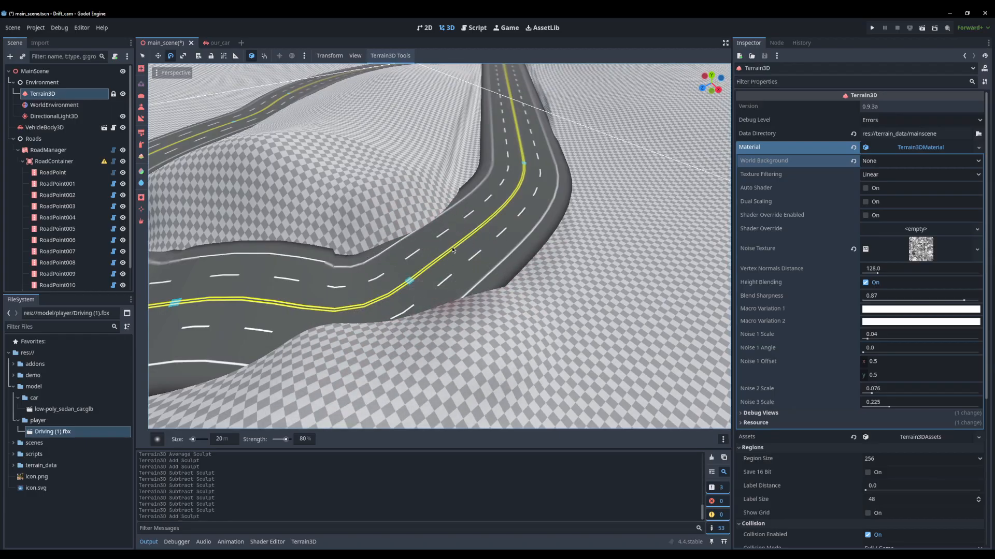
Smooth the inner hill's slope along the bend and lower the terrain beside the road's inside edge.
mouse_move(359, 263)
shift+mouse_down()
mouse_move(247, 259)
mouse_move(303, 288)
mouse_move(295, 238)
mouse_move(160, 253)
mouse_move(210, 261)
mouse_move(231, 249)
shift+mouse_up()
shift+middle_drag(231, 249, 474, 246)
shift+drag(391, 248, 377, 251)
ctrl+drag(377, 251, 386, 269)
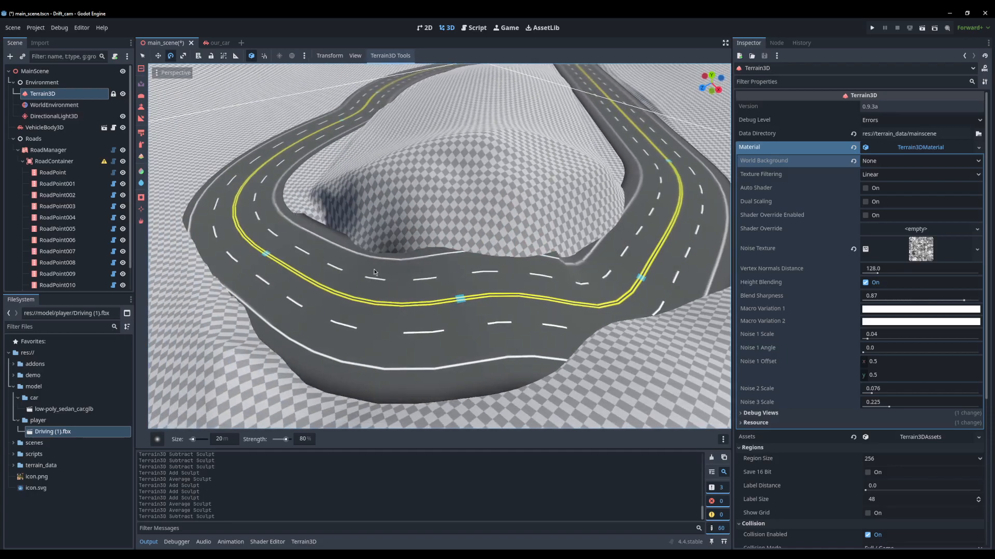
Undo the last lowering and reshape the inner hill's foot beside the road at 10% brush strength.
key(ctrl+z)
click(307, 439)
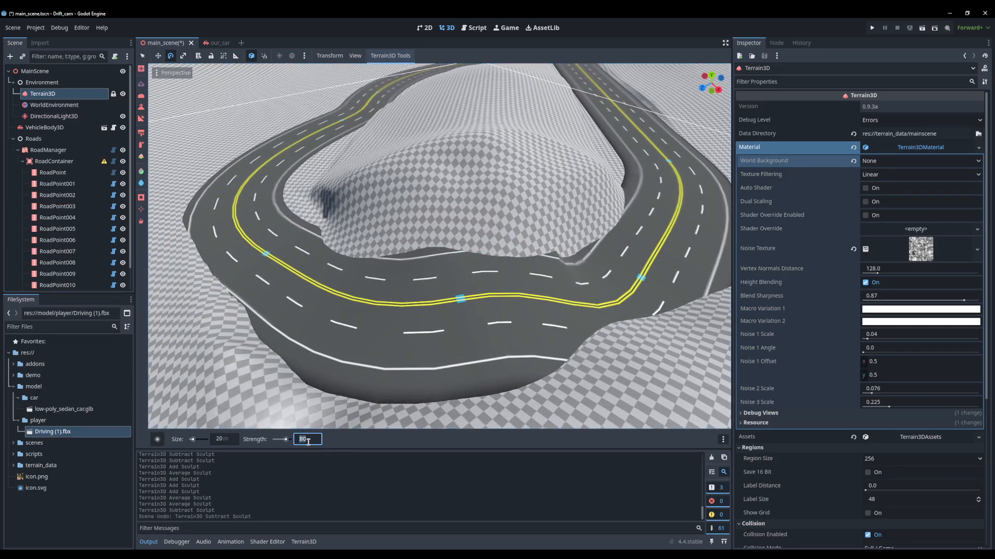
mouse_move(353, 248)
ctrl+mouse_down()
mouse_move(462, 234)
mouse_move(371, 239)
mouse_move(522, 250)
mouse_move(345, 222)
mouse_move(440, 233)
mouse_move(381, 247)
ctrl+mouse_up()
mouse_move(461, 240)
mouse_down()
mouse_move(427, 241)
mouse_move(446, 259)
mouse_move(434, 250)
mouse_move(365, 258)
mouse_up()
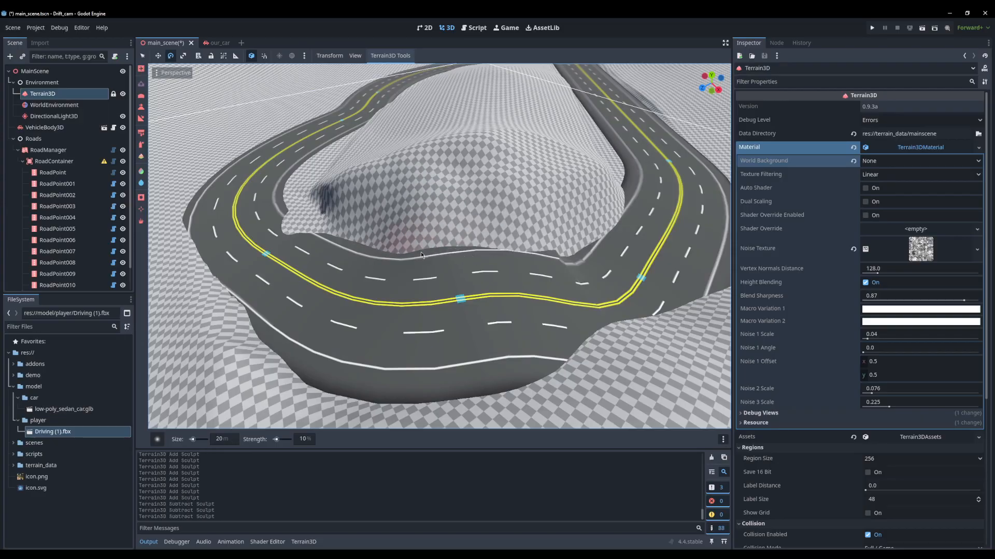
Lower the terrain spilling over the road's inside edge at the inner hill's tight curve.
ctrl+click(286, 220)
ctrl+click(285, 222)
key(d)
right_drag(415, 253, 416, 253)
ctrl+drag(214, 210, 269, 222)
mouse_move(269, 221)
ctrl+mouse_down()
mouse_move(306, 218)
mouse_move(235, 223)
mouse_move(290, 221)
ctrl+mouse_up()
Raise the inner hill's shaded shoulder above the tight curve with repeated 20 m dabs at 10% strength.
click(274, 220)
click(311, 217)
click(280, 222)
click(267, 222)
click(253, 223)
click(277, 222)
click(261, 223)
click(249, 229)
click(250, 230)
click(257, 231)
click(264, 232)
Lower the terrain beside the road's inside corner at the opposite end of the inner hill.
mouse_move(252, 226)
middle_down()
mouse_move(287, 233)
mouse_move(326, 261)
middle_up()
ctrl+click(326, 260)
ctrl+click(325, 255)
click(322, 260)
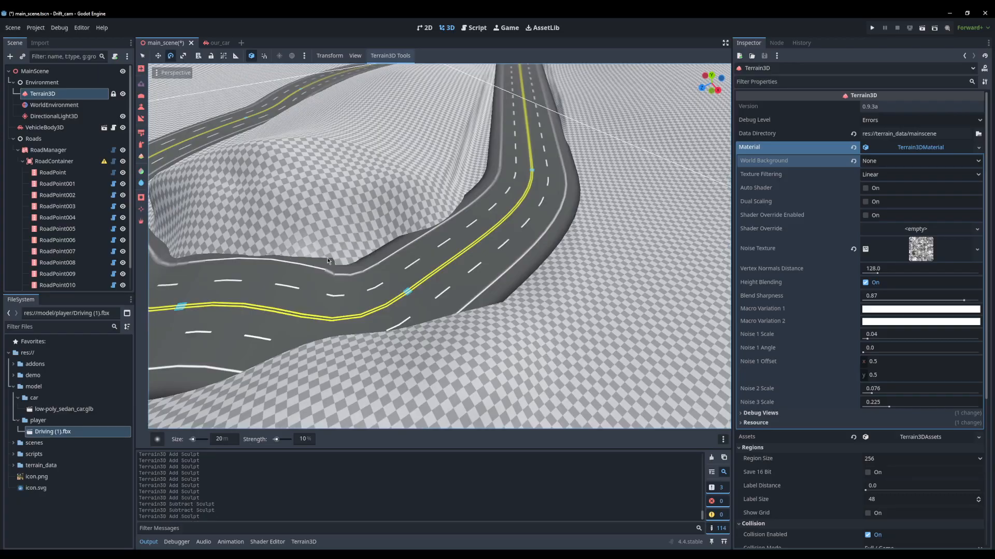
ctrl+click(334, 265)
ctrl+click(353, 254)
ctrl+click(358, 252)
ctrl+click(353, 254)
ctrl+click(342, 256)
ctrl+click(330, 258)
ctrl+click(320, 259)
Build up the inner hill's slope and crest above the inside corner with short raising dabs.
click(320, 258)
click(321, 259)
click(326, 259)
click(338, 258)
click(346, 263)
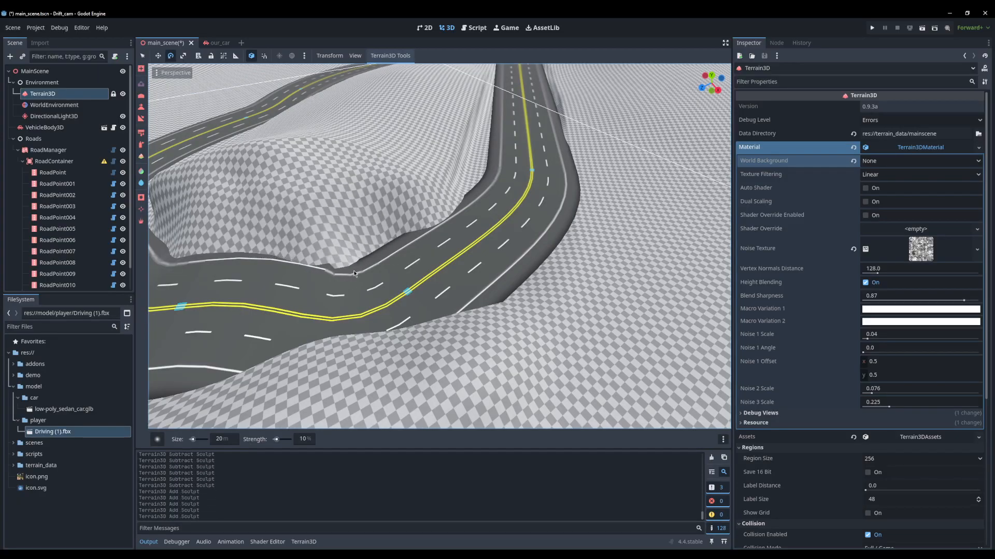
click(325, 183)
click(313, 180)
click(342, 197)
click(373, 203)
click(357, 202)
click(332, 205)
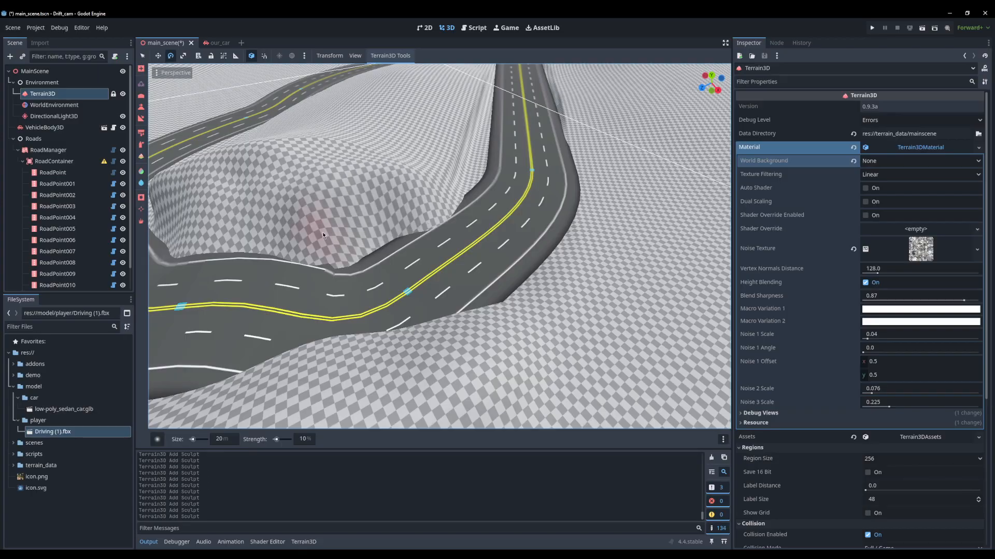
Try raising the inner hill with the Terrain4 brush shape and undo the stroke.
shift+middle_drag(318, 234, 399, 200)
click(157, 439)
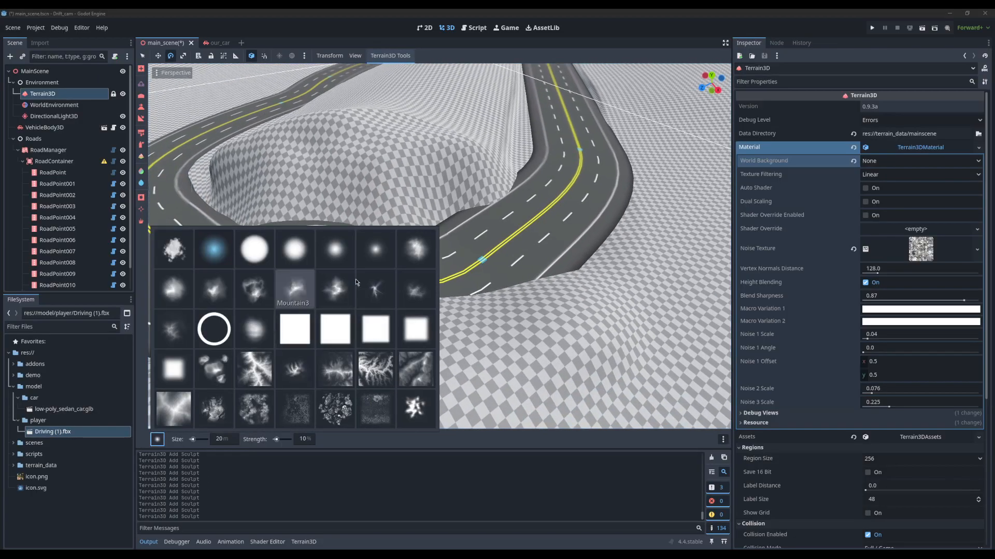
click(381, 288)
middle_drag(407, 146, 421, 146)
click(157, 440)
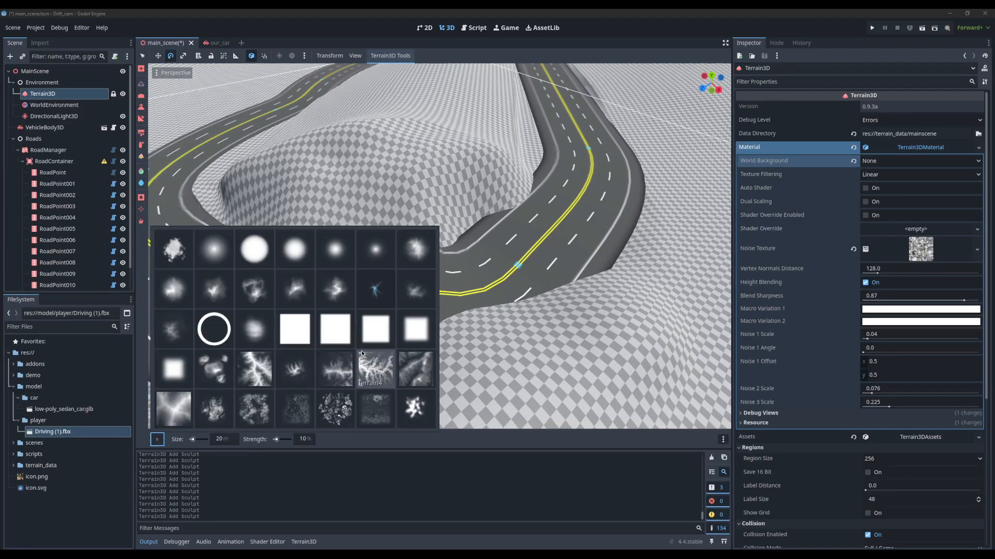
click(371, 359)
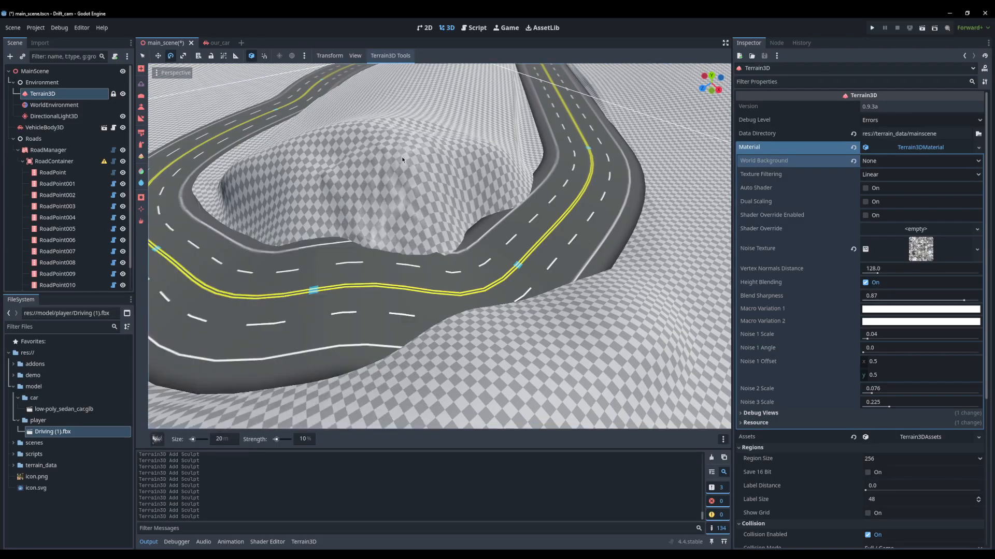
drag(418, 160, 416, 155)
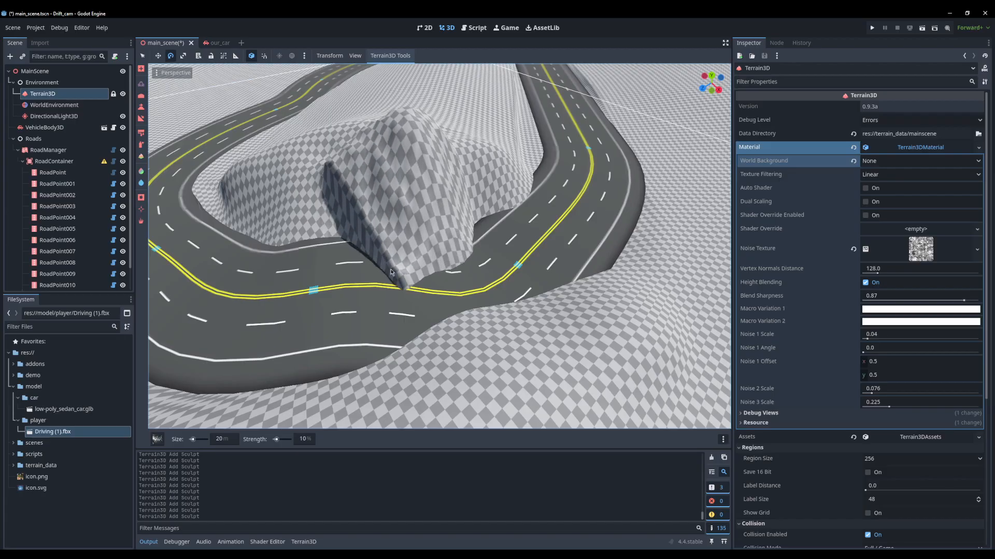
middle_drag(416, 156, 411, 270)
mouse_move(546, 346)
middle_down()
mouse_move(399, 337)
mouse_move(536, 329)
middle_up()
key(ctrl+z)
Sculpt rocky ridges across the inner hill's face with the thin branching mountain brush at 20 m and 10% strength.
mouse_move(158, 439)
click(340, 332)
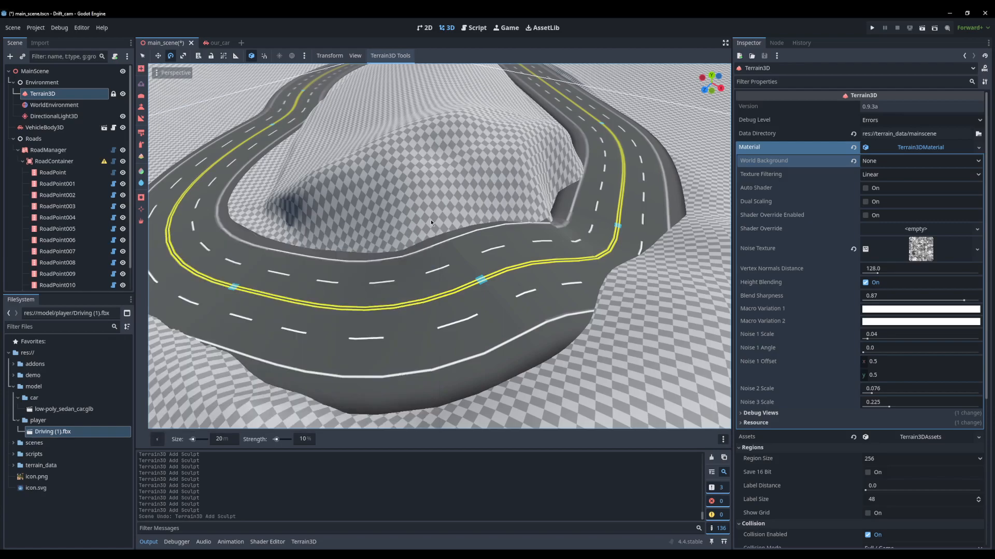
mouse_move(460, 169)
mouse_down()
mouse_move(492, 174)
mouse_move(415, 175)
mouse_move(448, 175)
mouse_up()
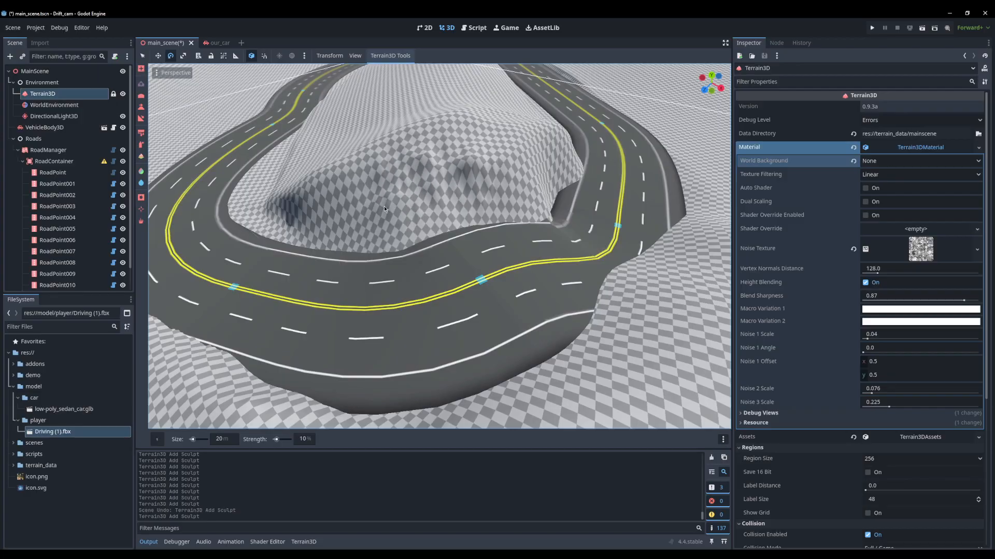
drag(383, 202, 356, 187)
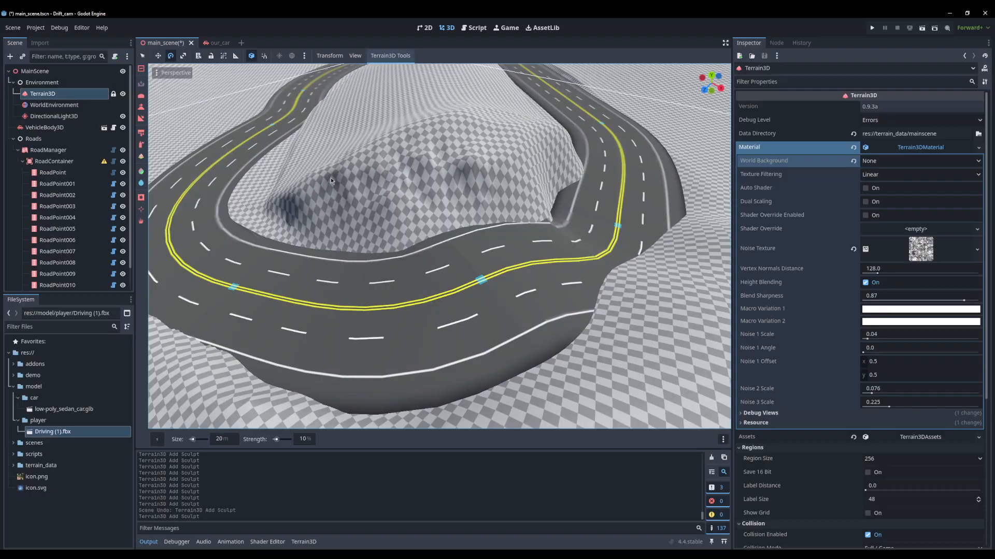
mouse_move(300, 220)
mouse_down()
mouse_move(371, 185)
mouse_move(474, 161)
mouse_up()
mouse_move(535, 165)
mouse_down()
mouse_move(475, 124)
mouse_move(426, 128)
mouse_up()
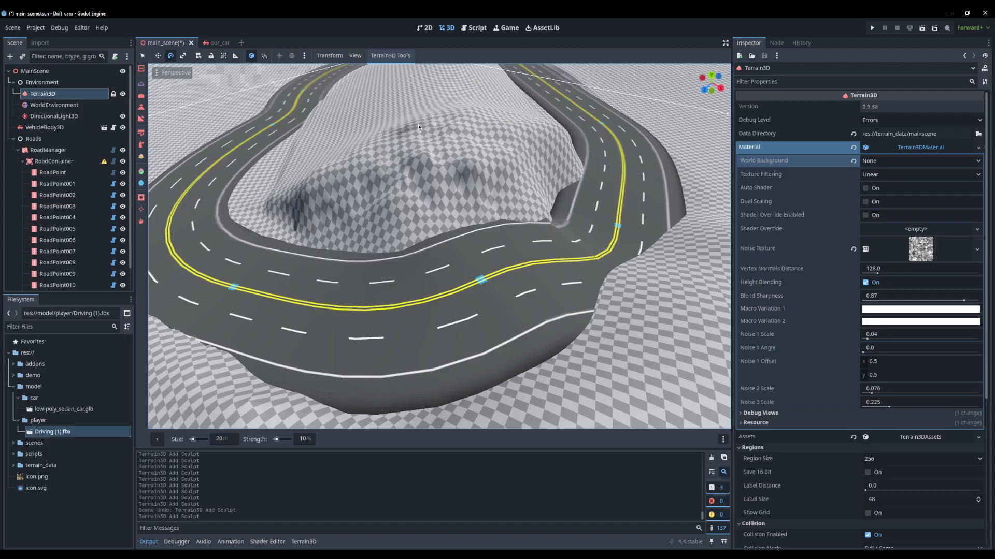
drag(490, 125, 542, 140)
mouse_move(532, 183)
mouse_down()
mouse_move(547, 193)
mouse_move(550, 212)
mouse_move(539, 213)
mouse_up()
Extend the rocky ridges around the inner hill's remaining slopes with the same mountain brush.
mouse_move(539, 213)
middle_down()
mouse_move(555, 216)
mouse_move(428, 236)
middle_up()
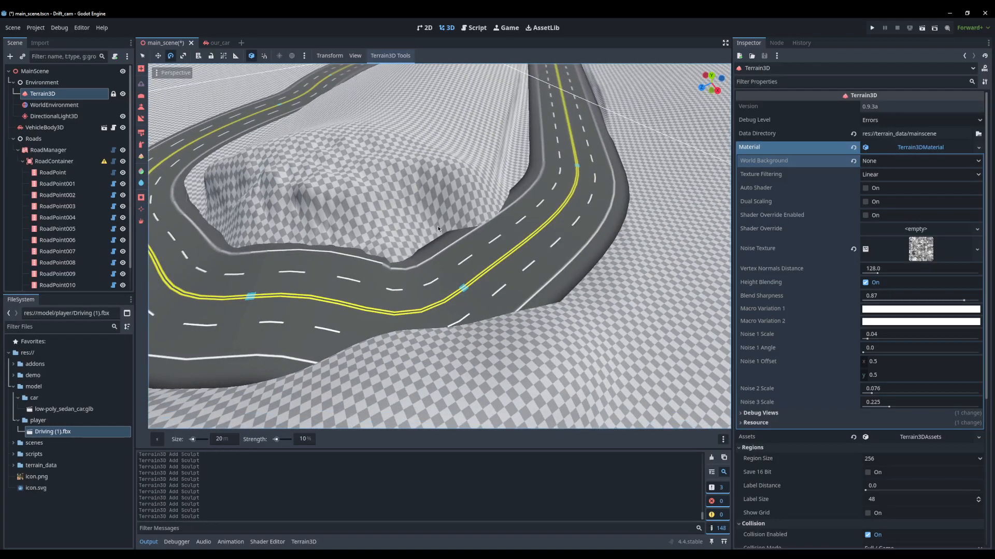
drag(441, 237, 444, 217)
mouse_move(444, 217)
middle_down()
mouse_move(497, 179)
mouse_move(538, 211)
middle_up()
drag(527, 202, 483, 200)
mouse_move(505, 167)
ctrl+mouse_down()
mouse_move(456, 175)
mouse_move(537, 141)
mouse_move(470, 147)
mouse_move(467, 169)
mouse_move(446, 167)
ctrl+mouse_up()
middle_drag(446, 167, 432, 177)
mouse_move(157, 440)
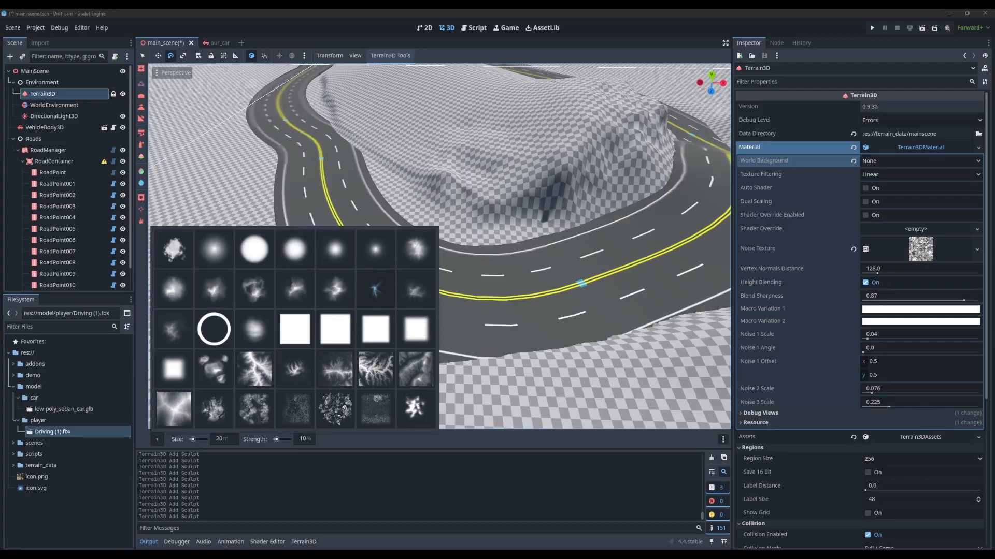
Create a folder named textures in the project's res:// root.
click(27, 353)
right_click(29, 356)
right_click(33, 356)
mouse_move(77, 361)
click(146, 365)
text(textur)
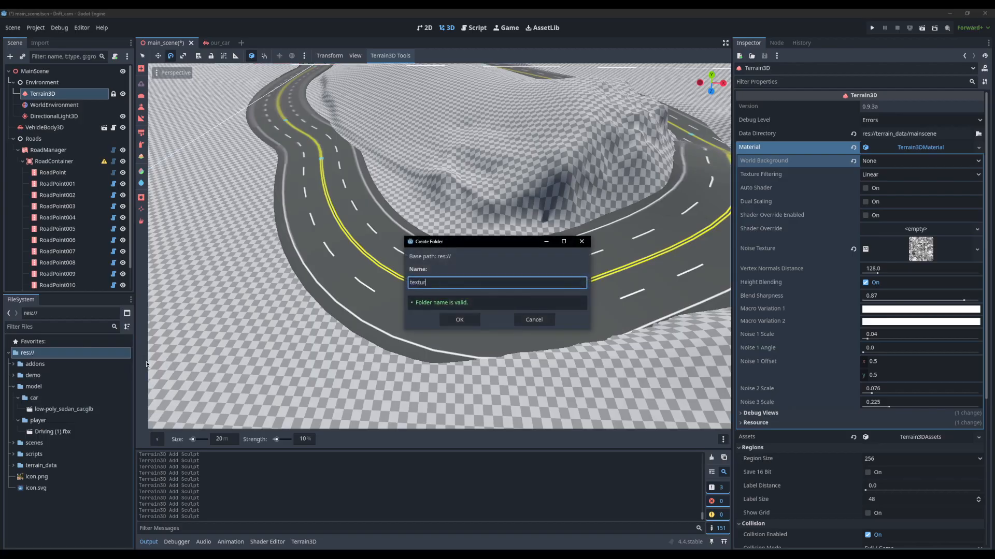
text(es)
key(Return)
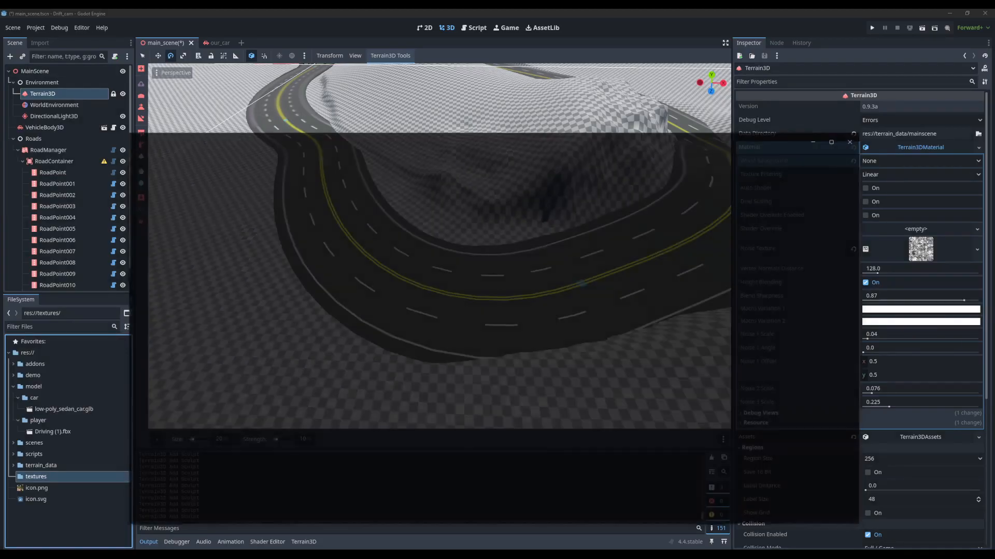
Inspect the surface detail of the cement.webp image up close and close the image viewer.
scroll(481, 287, up, 3)
scroll(481, 287, up, 5)
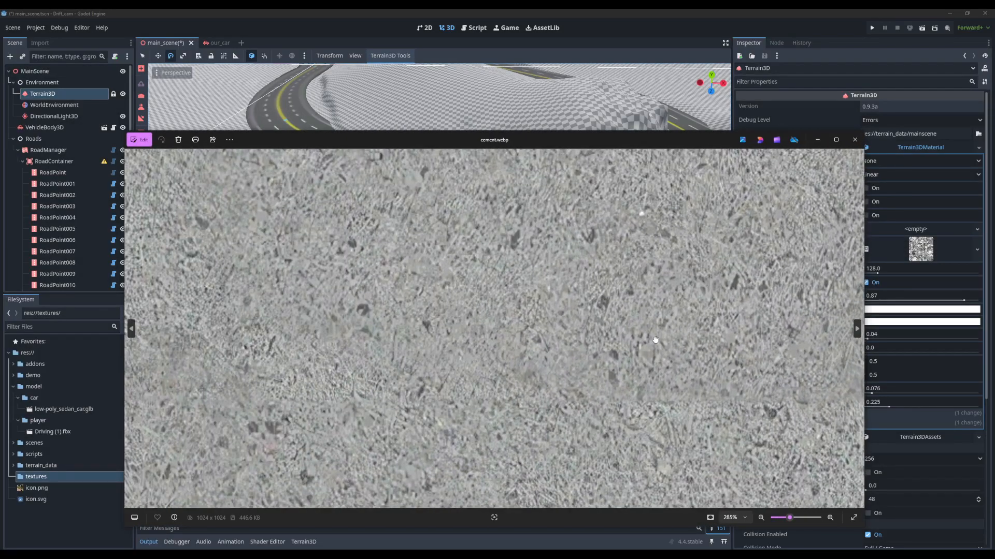
scroll(544, 297, down, 6)
click(854, 140)
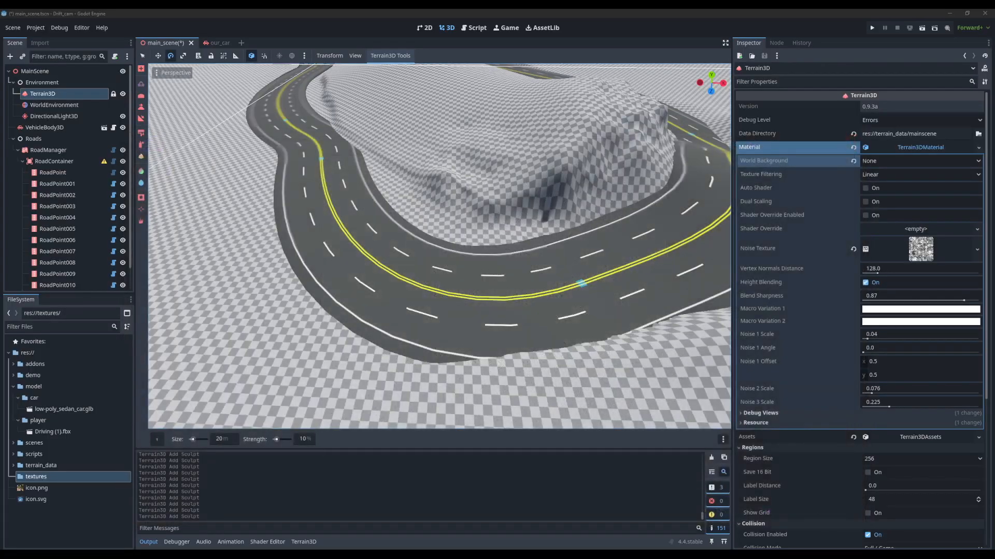
Add a Terrain3D texture and assign cement.webp from the textures folder as its albedo texture.
click(14, 477)
click(47, 491)
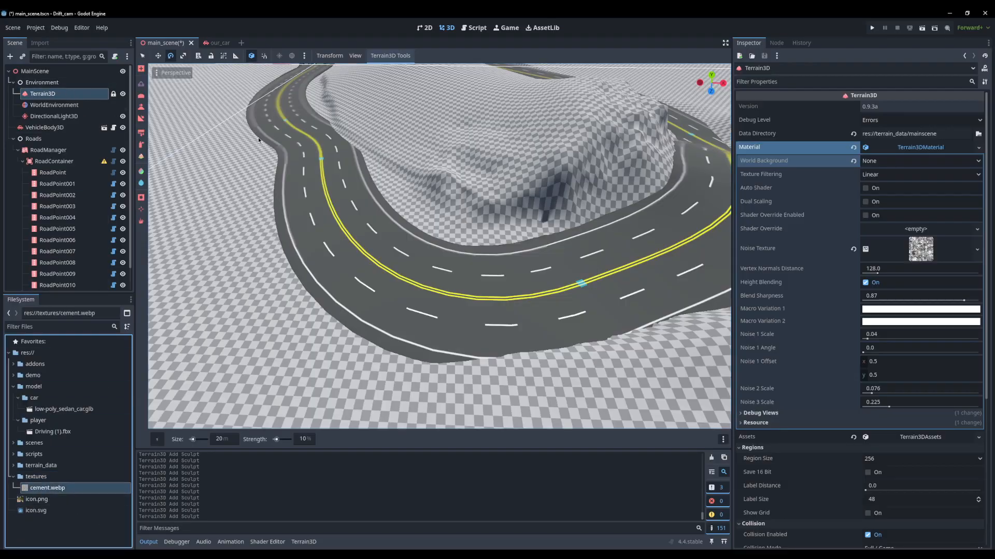
click(303, 543)
click(197, 474)
drag(50, 491, 537, 542)
drag(930, 155, 929, 155)
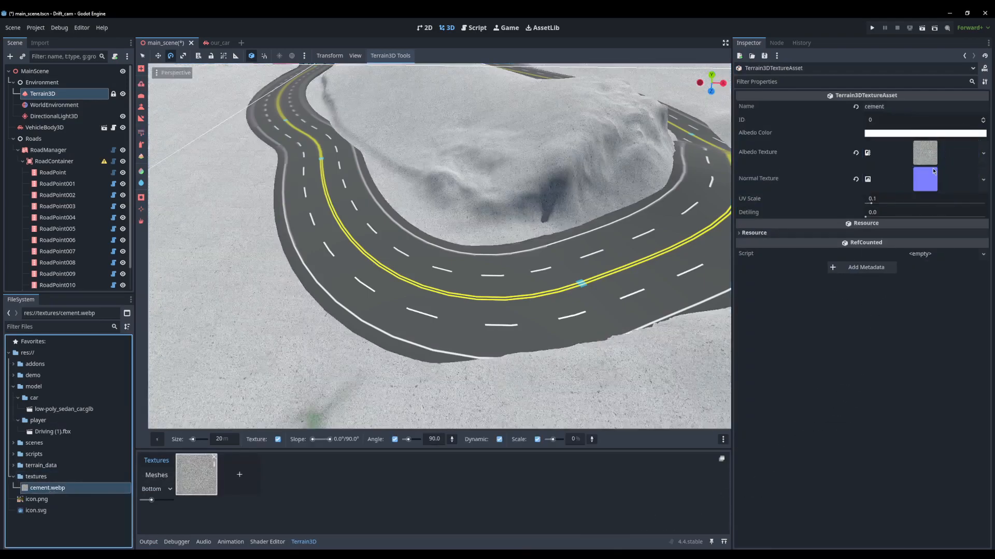
Lower the inner hill's foot along the road edge with the 20 m Raise brush at 10% strength.
scroll(521, 283, up, 5)
right_drag(492, 194, 400, 275)
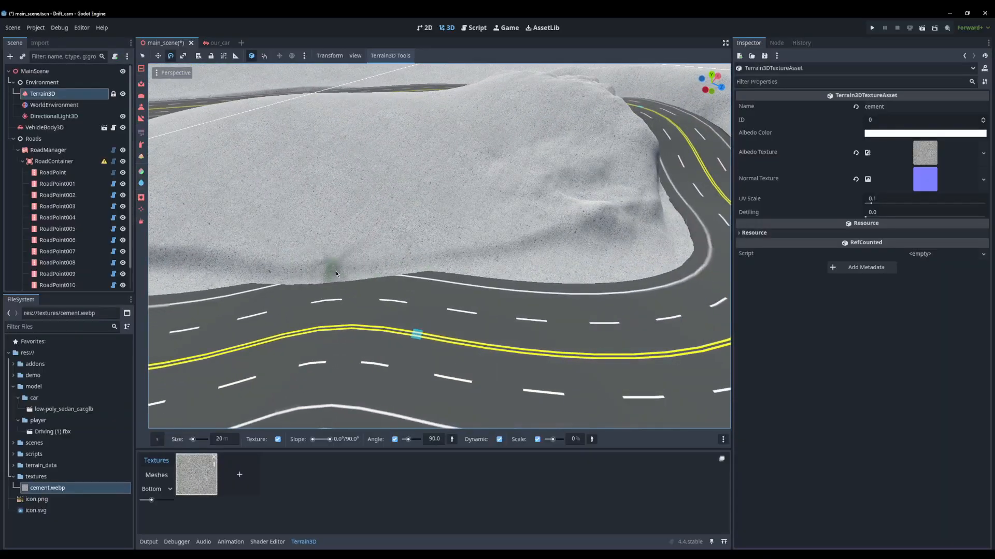
click(142, 86)
mouse_move(355, 270)
ctrl+mouse_down()
mouse_move(305, 273)
mouse_move(364, 267)
mouse_move(264, 272)
ctrl+mouse_up()
Sculpt rough ridges into the inner hill's face and the slope outside the bend.
middle_drag(518, 282, 343, 255)
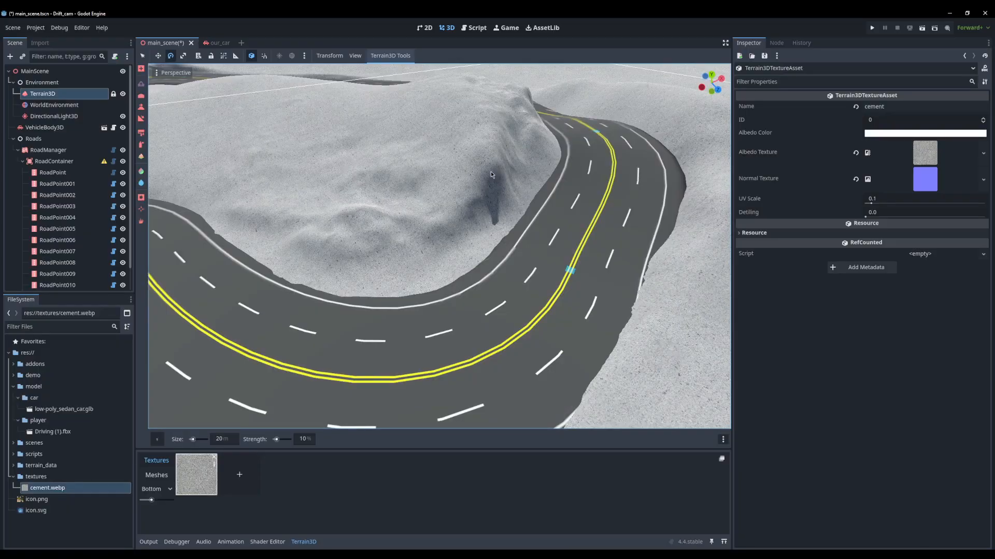
middle_drag(492, 172, 442, 182)
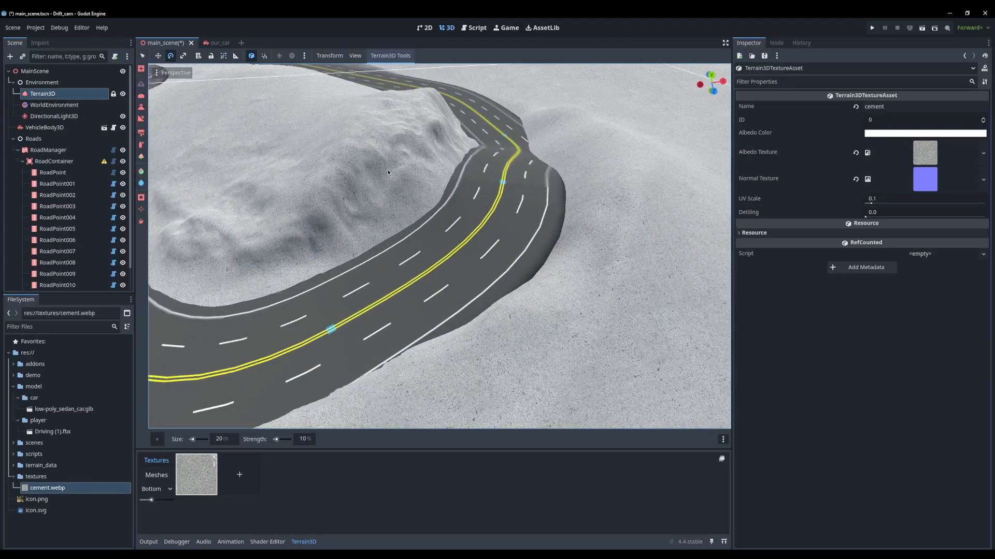
middle_drag(388, 163, 386, 169)
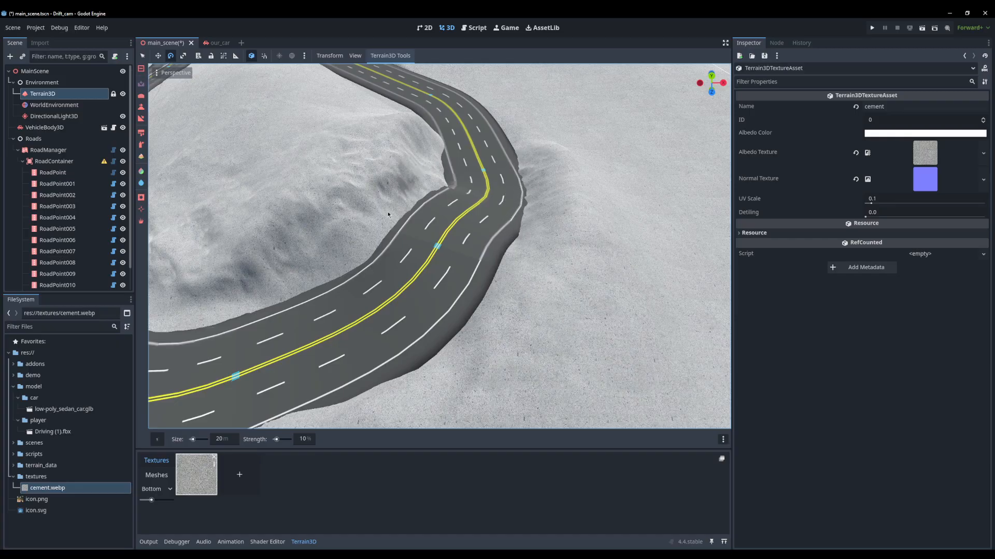
drag(484, 306, 483, 341)
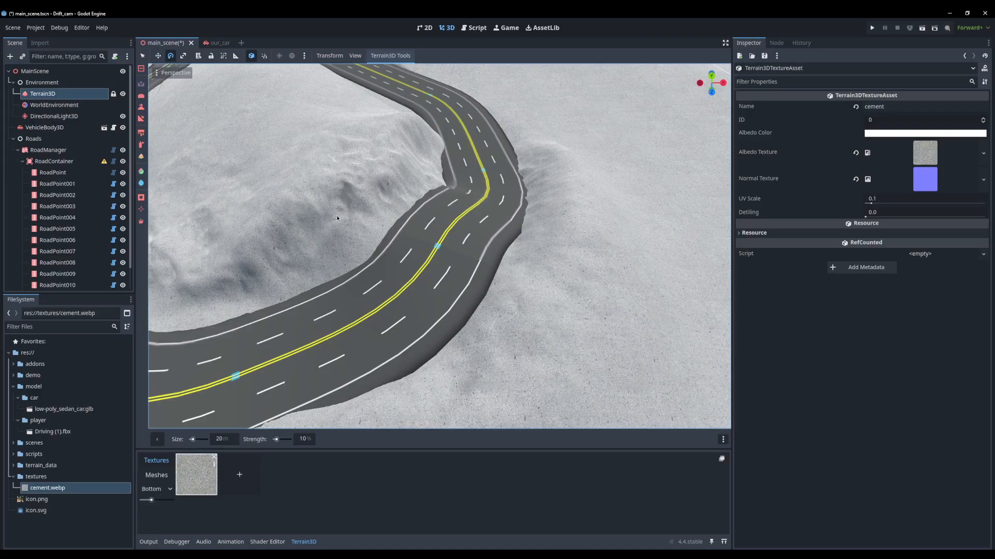
middle_drag(248, 189, 326, 221)
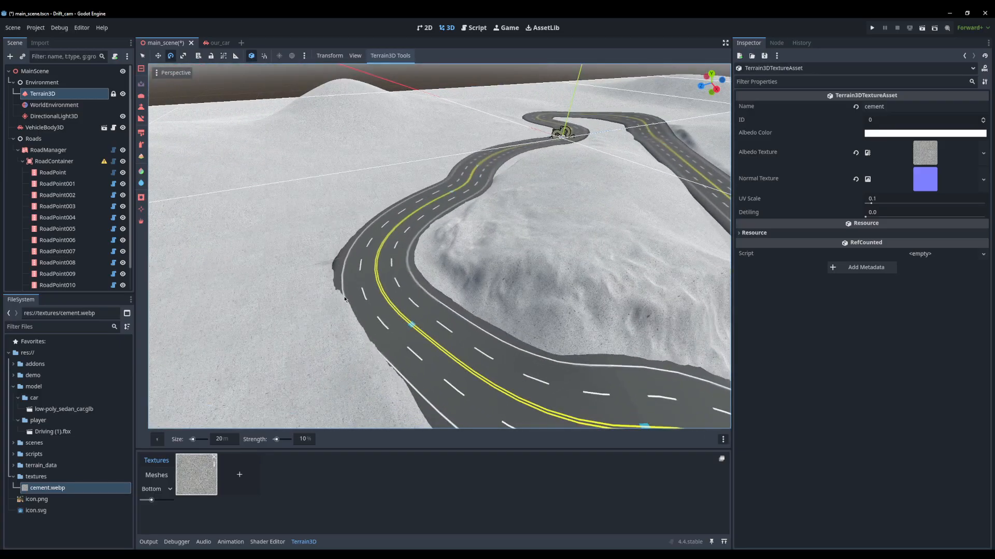
Tint the cement texture's albedo color olive green and save the scene.
click(895, 136)
drag(925, 307, 875, 306)
drag(939, 294, 913, 293)
mouse_move(976, 195)
mouse_down()
mouse_move(975, 155)
mouse_move(975, 191)
mouse_up()
drag(890, 210, 904, 213)
click(788, 42)
middle_drag(524, 254, 469, 231)
key(ctrl+s)
Add a second Terrain3D texture that uses cement.webp as its albedo texture.
click(240, 475)
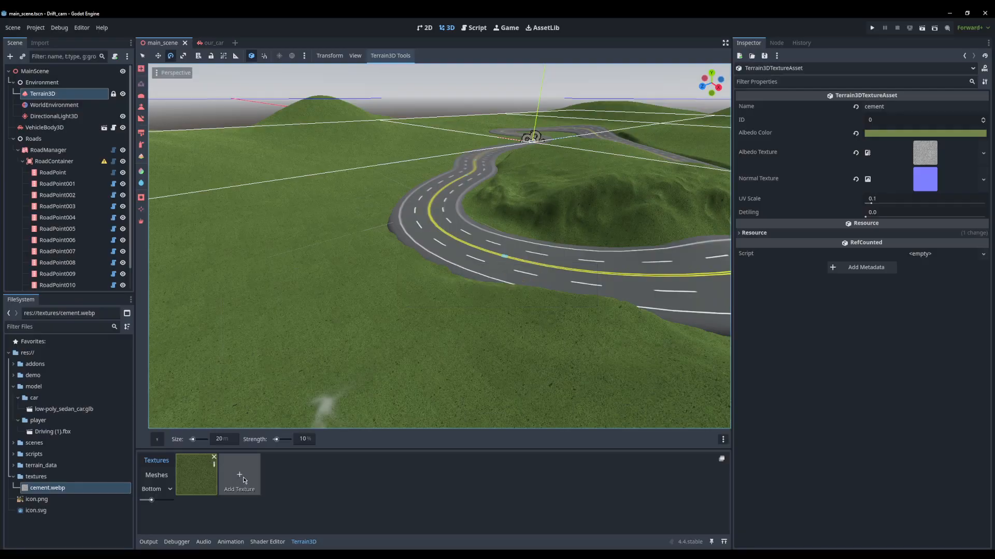
drag(69, 489, 931, 157)
middle_drag(617, 197, 574, 207)
click(156, 469)
click(303, 542)
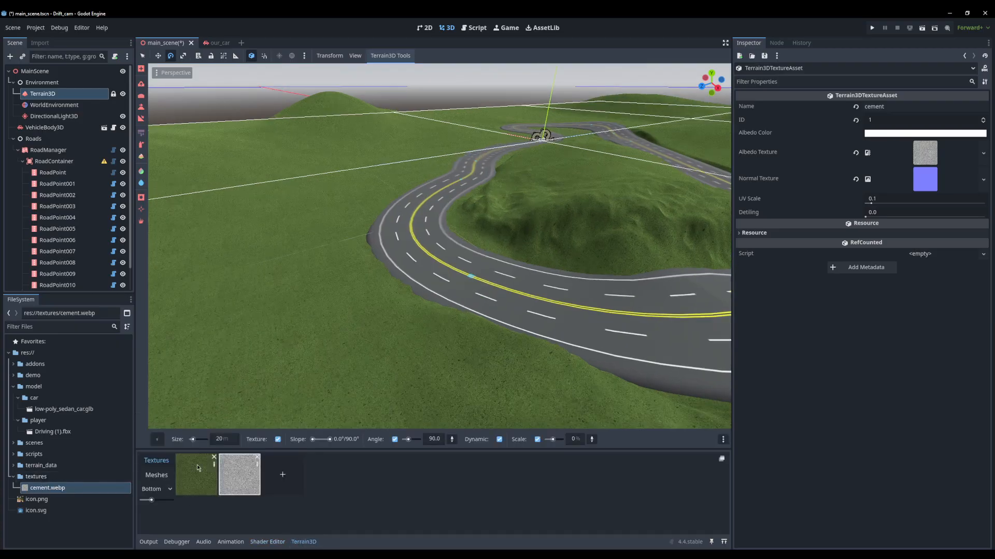
Set the second cement texture's albedo color to a sandy orange-brown.
click(939, 135)
click(926, 290)
click(919, 278)
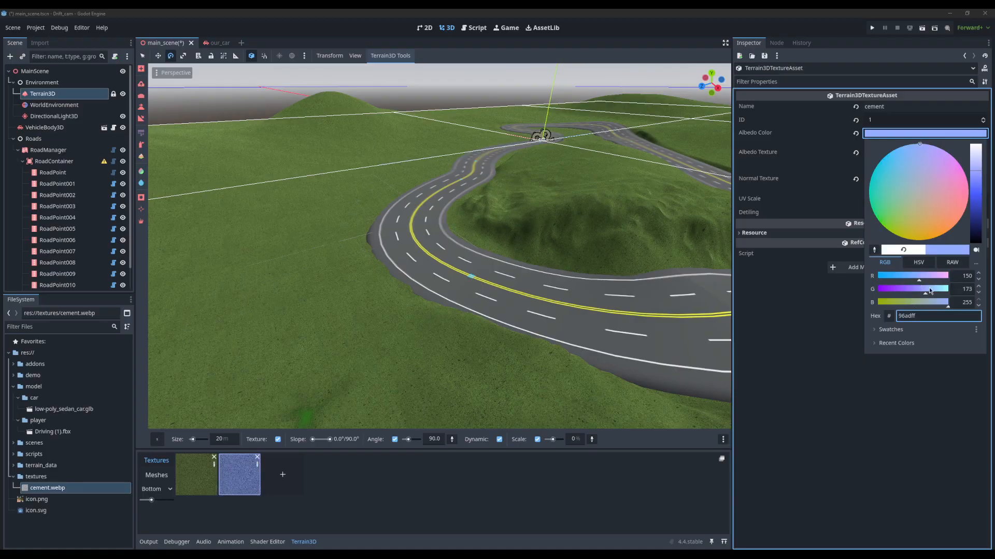
click(932, 291)
click(928, 214)
drag(977, 154, 976, 170)
Try painting the brown texture over the inner hill and surrounding ground, and undo the strokes.
middle_drag(711, 247, 653, 235)
mouse_move(624, 220)
mouse_down()
mouse_move(505, 202)
mouse_move(549, 170)
mouse_move(604, 212)
mouse_move(166, 311)
mouse_move(176, 249)
mouse_move(393, 207)
mouse_move(445, 171)
mouse_move(609, 213)
mouse_move(549, 184)
mouse_move(321, 166)
mouse_move(179, 238)
mouse_move(296, 212)
mouse_move(586, 238)
mouse_move(697, 228)
mouse_move(674, 183)
mouse_move(497, 174)
mouse_move(444, 156)
mouse_up()
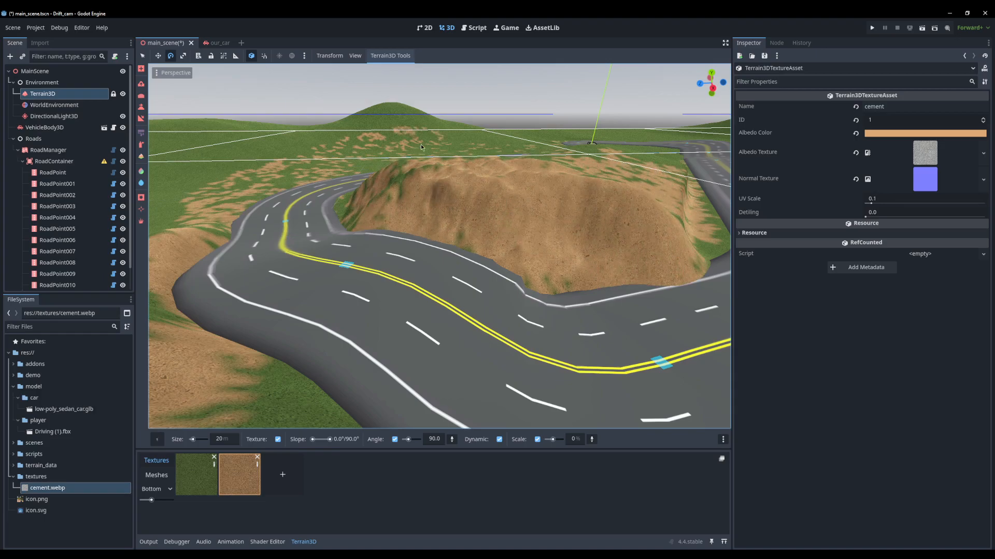
mouse_move(319, 139)
mouse_down()
mouse_move(181, 199)
mouse_move(401, 204)
mouse_up()
mouse_move(506, 298)
right_down()
mouse_move(378, 297)
mouse_move(503, 336)
mouse_move(648, 331)
mouse_move(731, 300)
mouse_move(720, 292)
mouse_move(559, 310)
mouse_move(570, 383)
mouse_move(549, 409)
mouse_move(560, 336)
mouse_move(552, 305)
mouse_move(461, 296)
mouse_move(322, 301)
right_up()
key(ctrl+z)
key(ctrl+z)
Limit brown texture painting to slopes between 68.0° and 90.0°.
right_drag(474, 255, 446, 247)
middle_drag(525, 243, 543, 246)
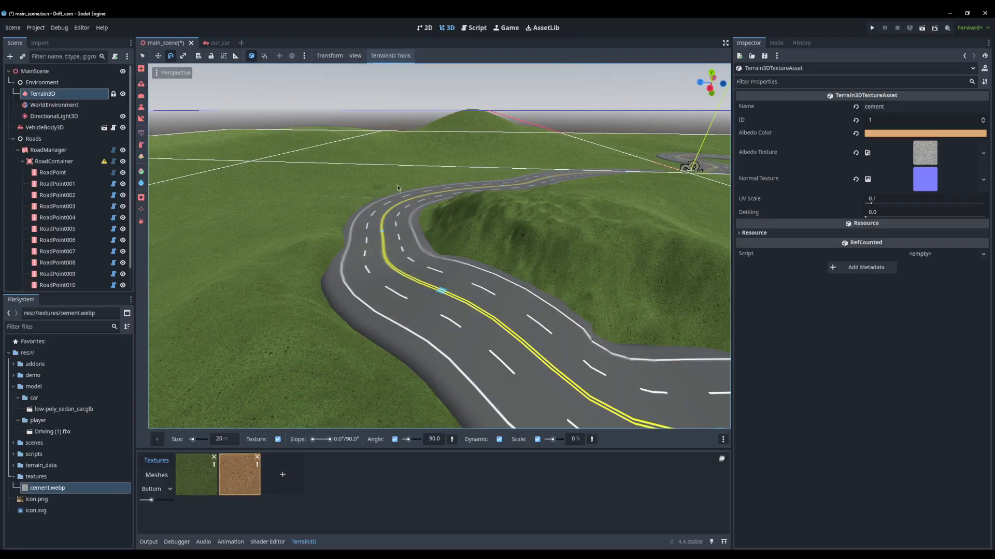
key(w)
right_drag(439, 246, 538, 253)
key(w)
key(s)
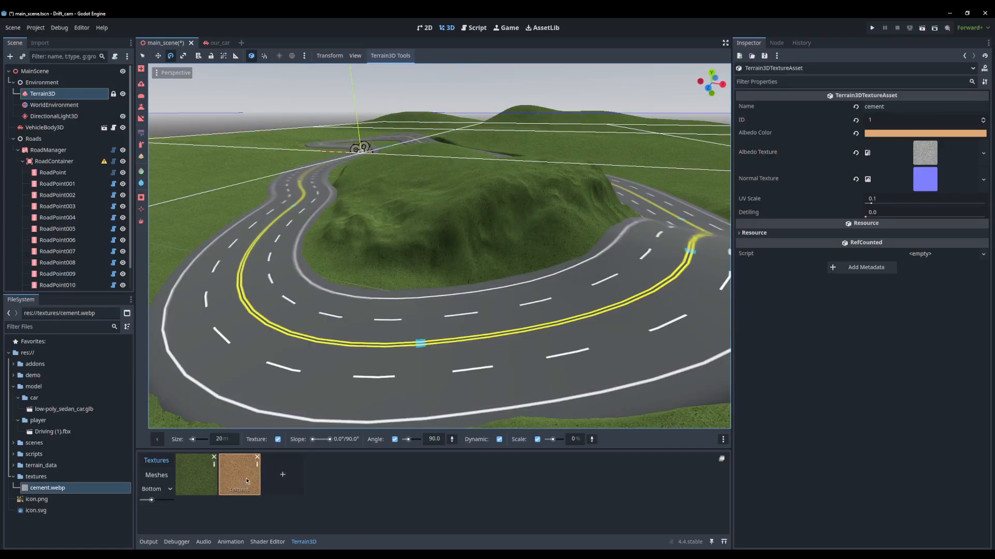
drag(313, 441, 316, 443)
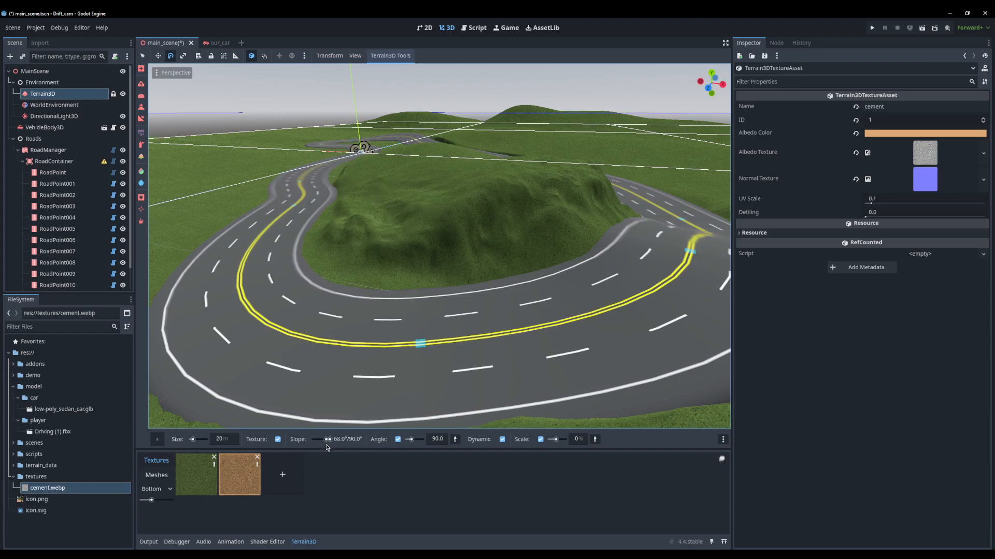
mouse_move(369, 240)
middle_down()
mouse_move(390, 261)
mouse_move(598, 296)
mouse_move(432, 316)
middle_up()
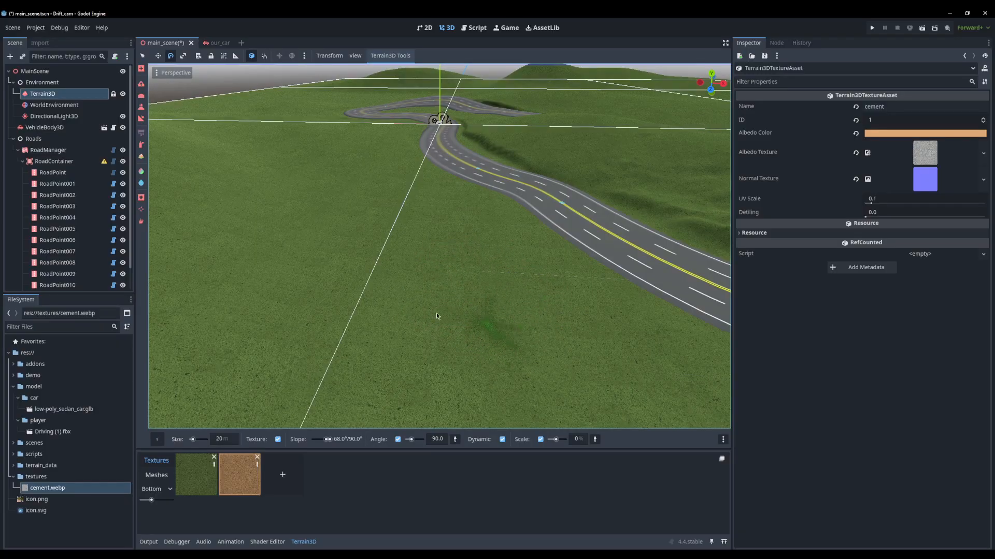
Lower the minimum paint slope to 32.0° and paint the brown texture over the inner hill's steep face.
shift+middle_drag(495, 271, 347, 284)
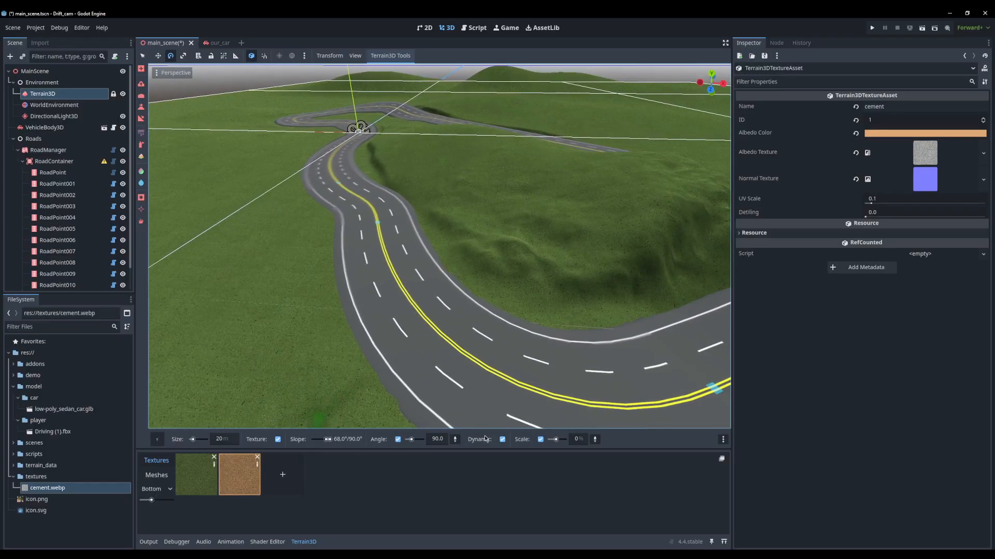
middle_drag(476, 288, 419, 286)
click(522, 203)
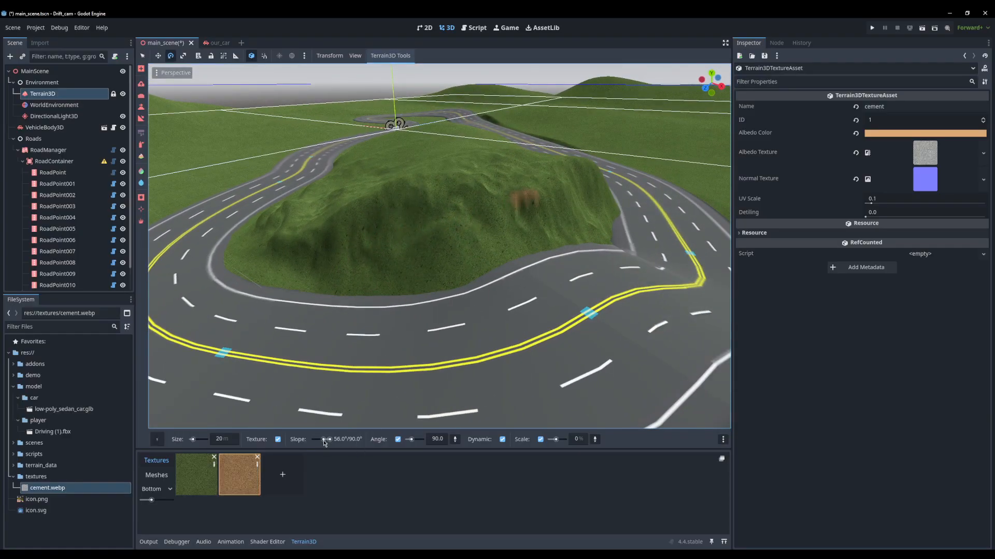
mouse_move(364, 226)
mouse_down()
mouse_move(468, 201)
mouse_move(481, 228)
mouse_move(567, 214)
mouse_move(536, 222)
mouse_move(496, 173)
mouse_move(415, 181)
mouse_move(449, 167)
mouse_move(295, 238)
mouse_move(328, 200)
mouse_move(330, 238)
mouse_move(352, 248)
mouse_move(446, 243)
mouse_move(362, 249)
mouse_move(329, 233)
mouse_up()
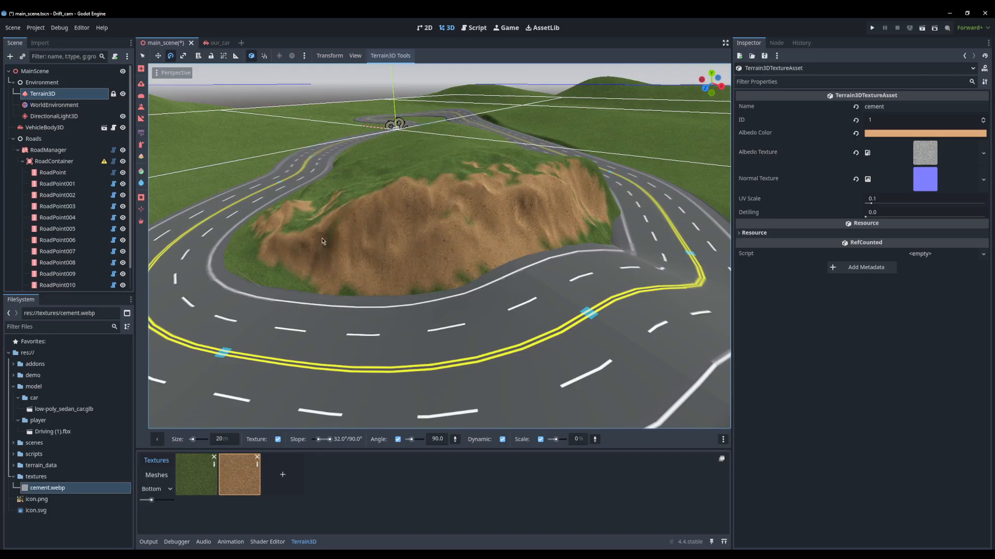
Paint the brown texture along the inner hill's roadside flank and on the slope of the distant hill.
middle_drag(539, 208, 279, 201)
mouse_move(280, 202)
mouse_down()
mouse_move(419, 176)
mouse_move(481, 146)
mouse_up()
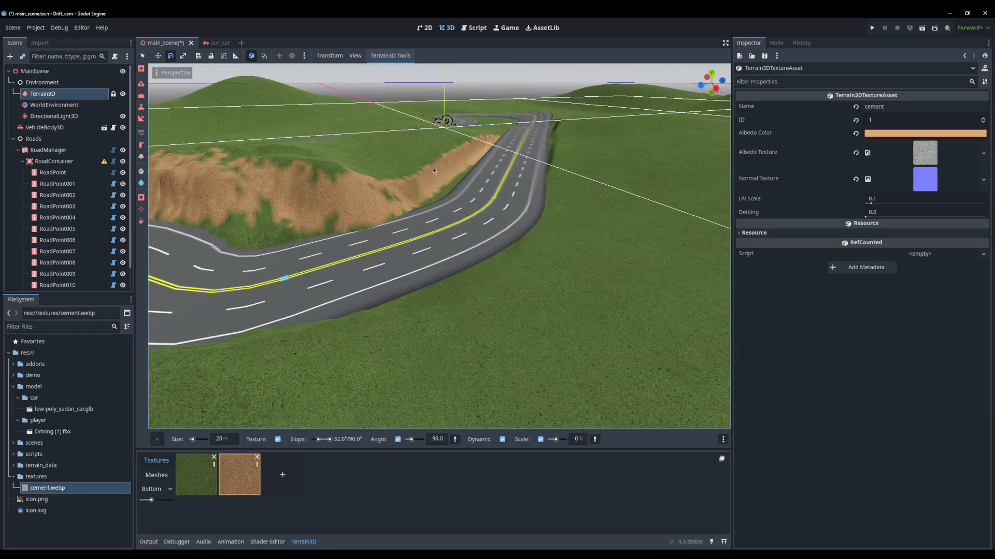
mouse_move(419, 206)
mouse_down()
mouse_move(286, 237)
mouse_move(277, 216)
mouse_move(249, 228)
mouse_move(260, 191)
mouse_move(207, 190)
mouse_move(204, 171)
mouse_move(269, 156)
mouse_up()
mouse_move(326, 155)
middle_down()
mouse_move(436, 195)
mouse_move(371, 130)
middle_up()
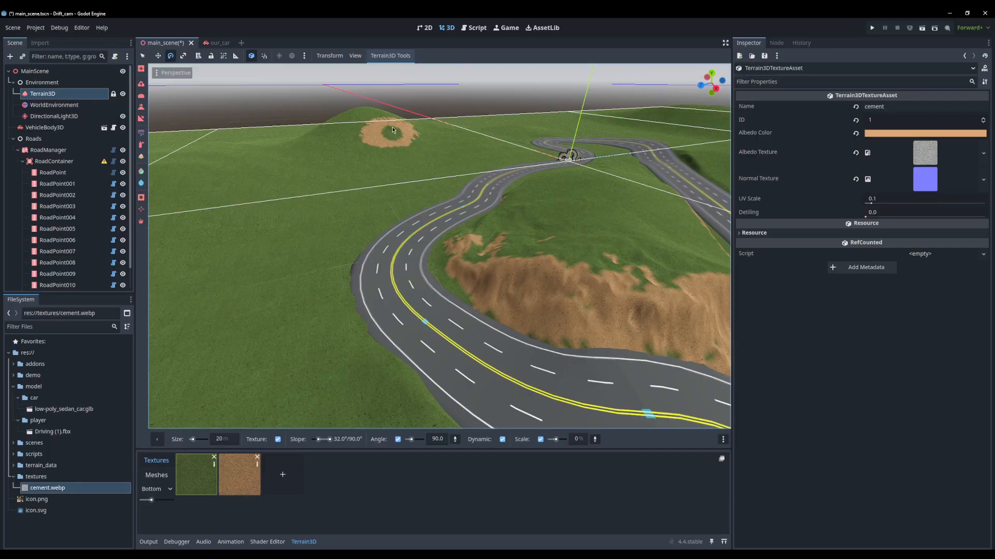
click(239, 474)
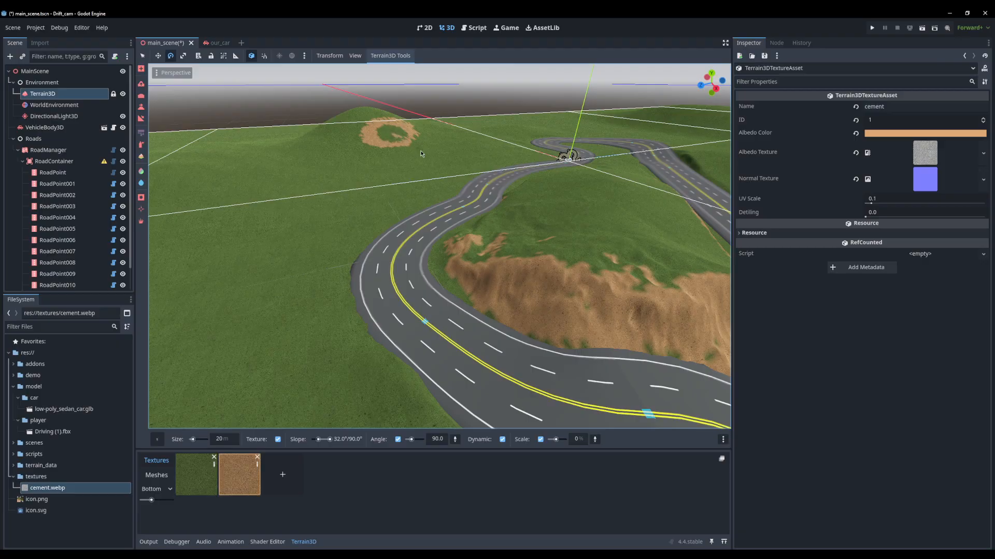
Paint the brown texture on the steep banks along both sides of the straight road section.
right_drag(395, 136, 481, 277)
key(w)
key(s)
key(w)
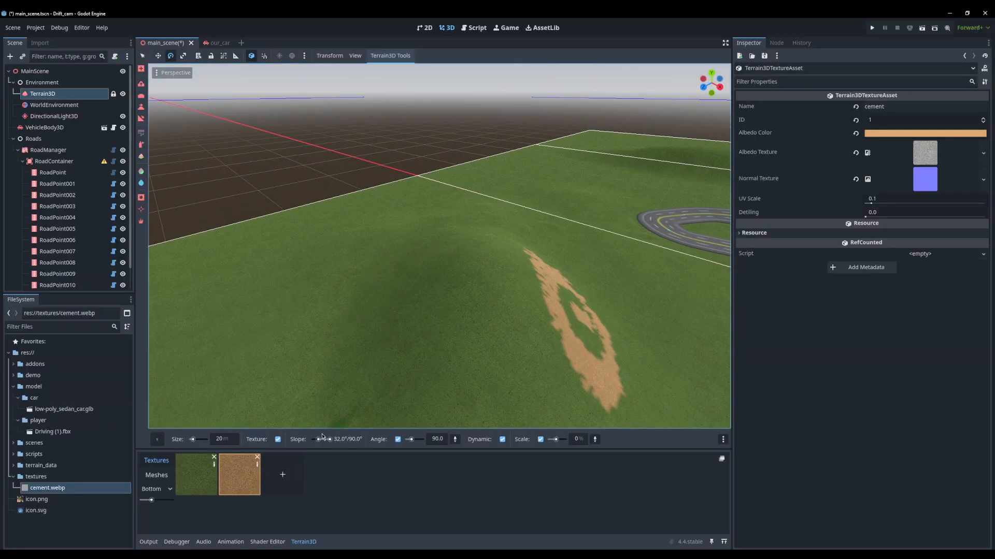
key(w)
right_drag(480, 277, 499, 329)
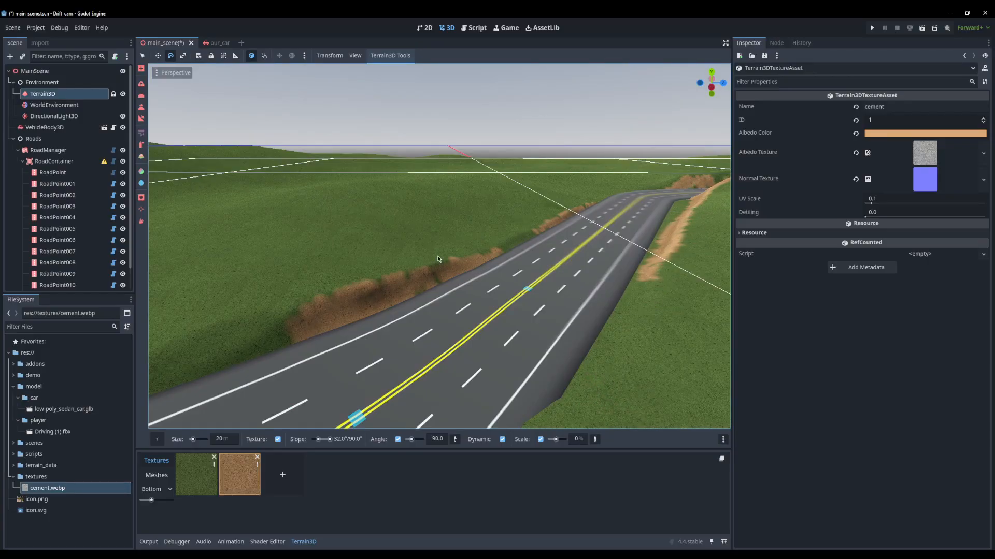
mouse_move(161, 363)
mouse_down()
mouse_move(332, 311)
mouse_move(442, 302)
mouse_up()
Paint the brown texture over the steep outer bank around the road bend.
right_drag(568, 221, 548, 243)
key(w)
mouse_move(405, 221)
right_down()
mouse_move(497, 213)
mouse_move(585, 181)
mouse_move(668, 199)
mouse_move(720, 259)
mouse_move(585, 218)
right_up()
mouse_move(510, 283)
mouse_down()
mouse_move(531, 274)
mouse_move(477, 277)
mouse_up()
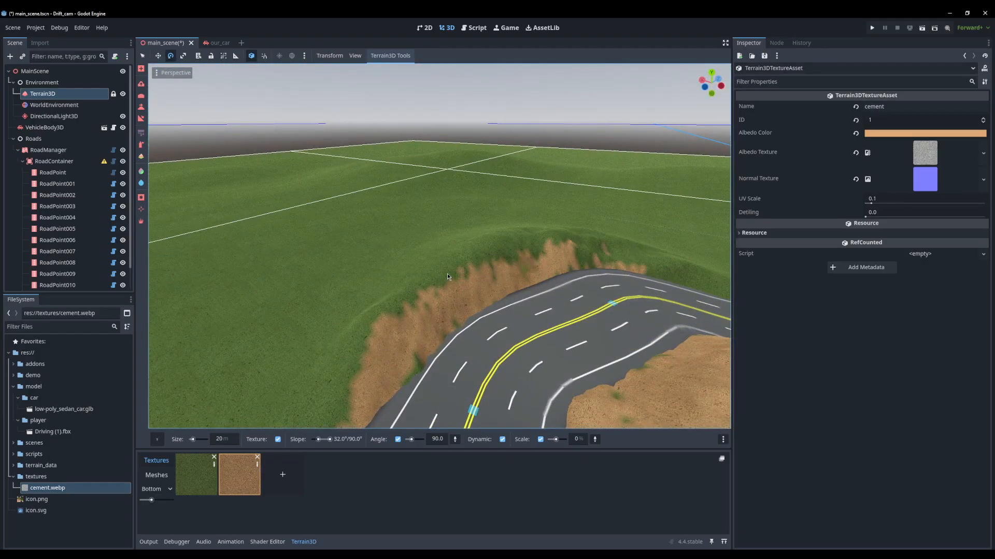
right_drag(689, 280, 431, 229)
right_drag(295, 253, 322, 173)
Add a third Terrain3D texture that uses cement.webp as its albedo texture.
click(283, 475)
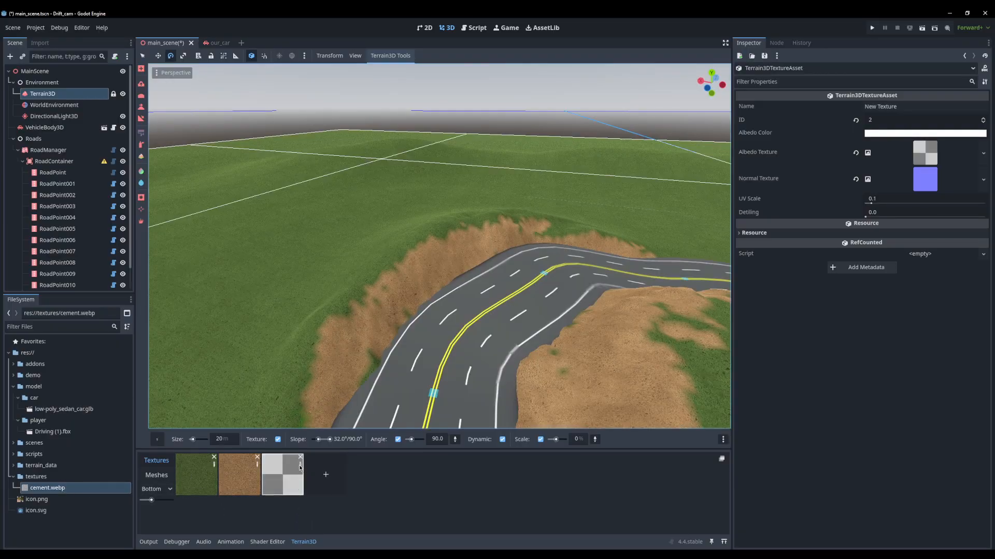
drag(47, 488, 868, 194)
drag(929, 145, 927, 149)
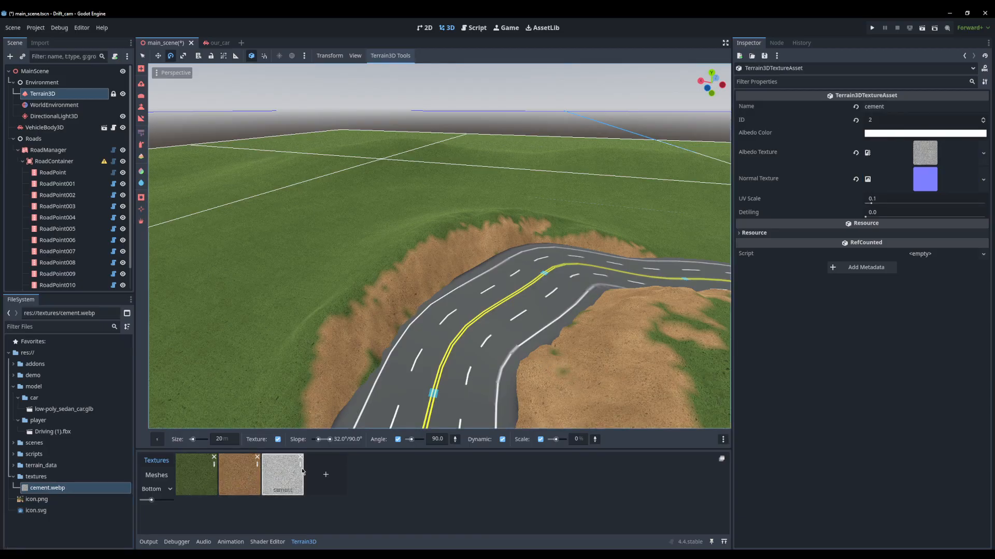
Copy the first texture's green albedo color to the third texture and shift it to an olive tone.
click(912, 133)
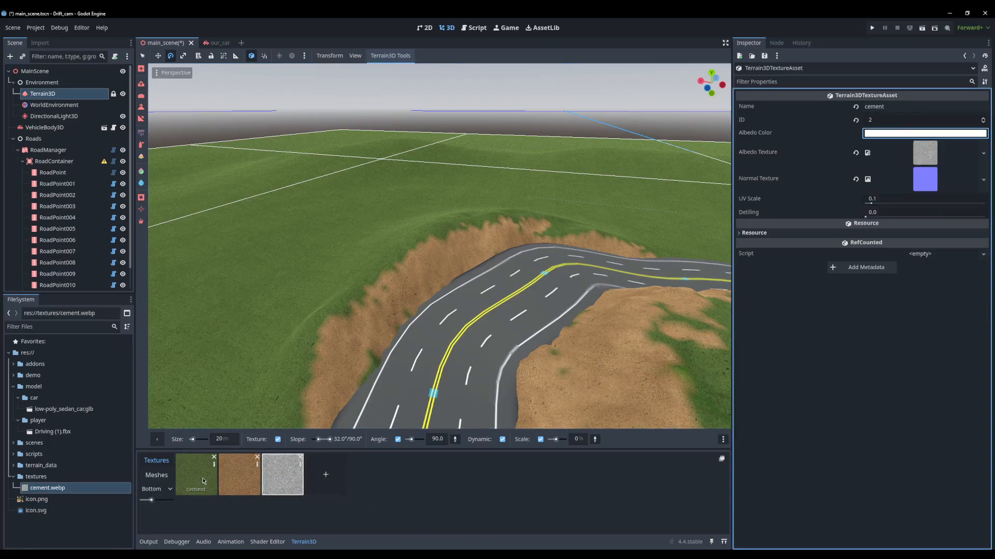
click(214, 467)
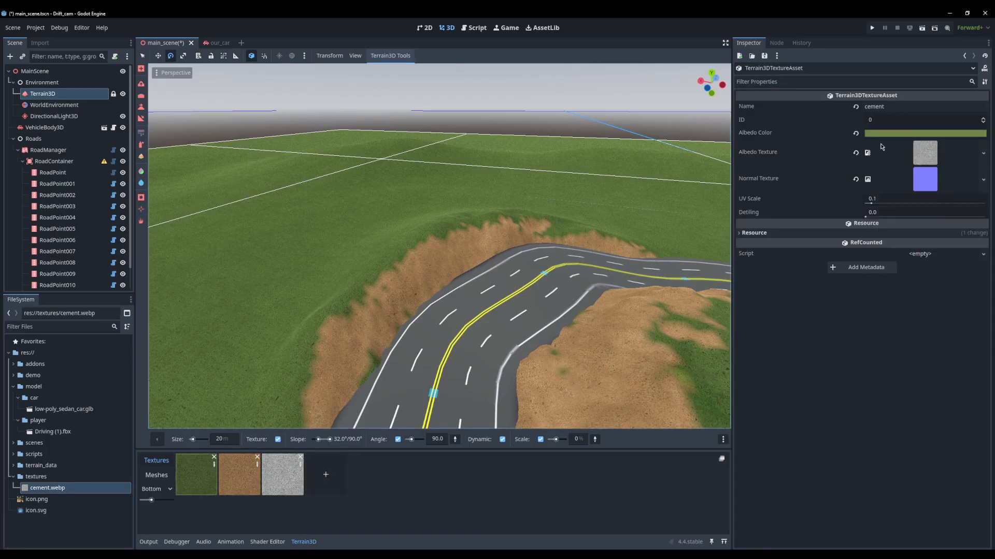
right_click(839, 136)
click(810, 134)
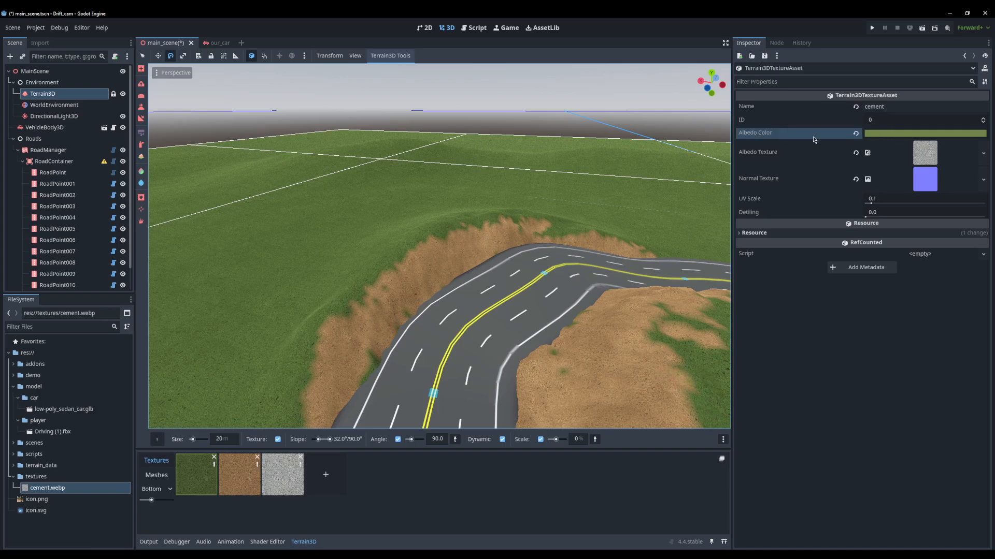
click(299, 469)
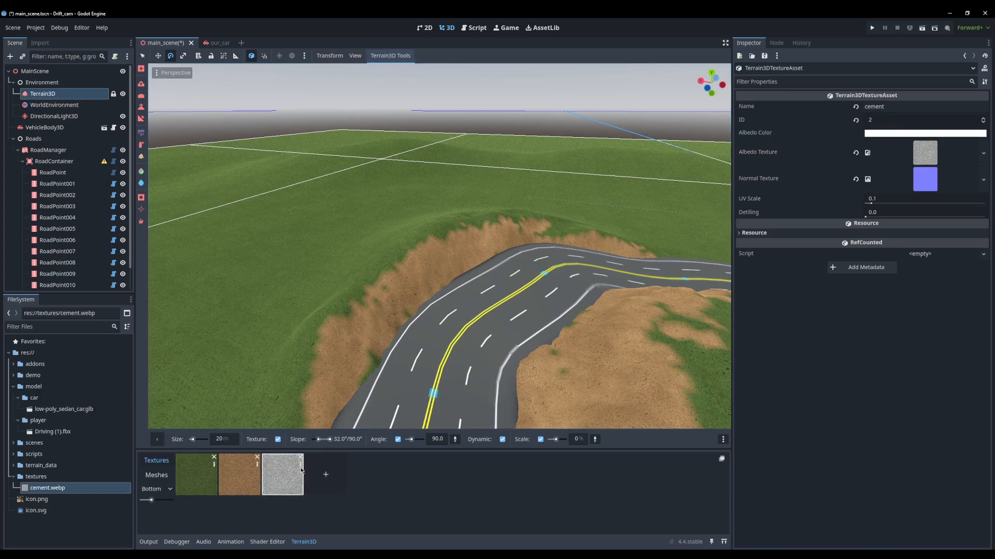
right_click(844, 137)
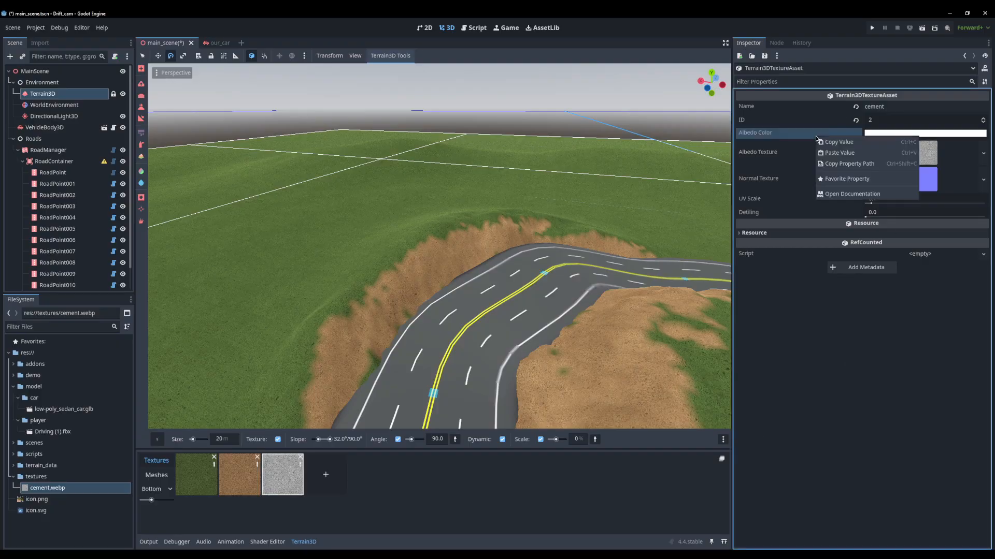
click(846, 153)
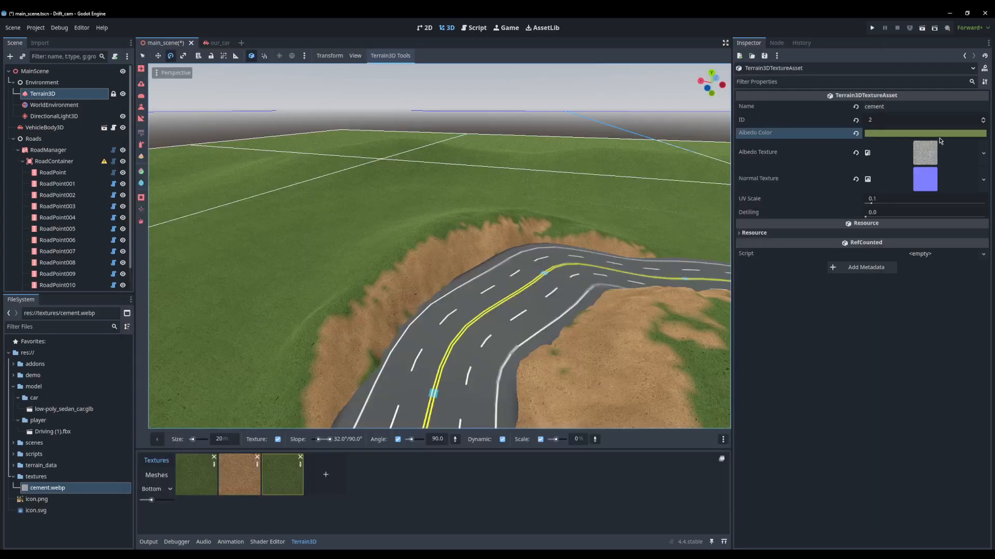
click(913, 135)
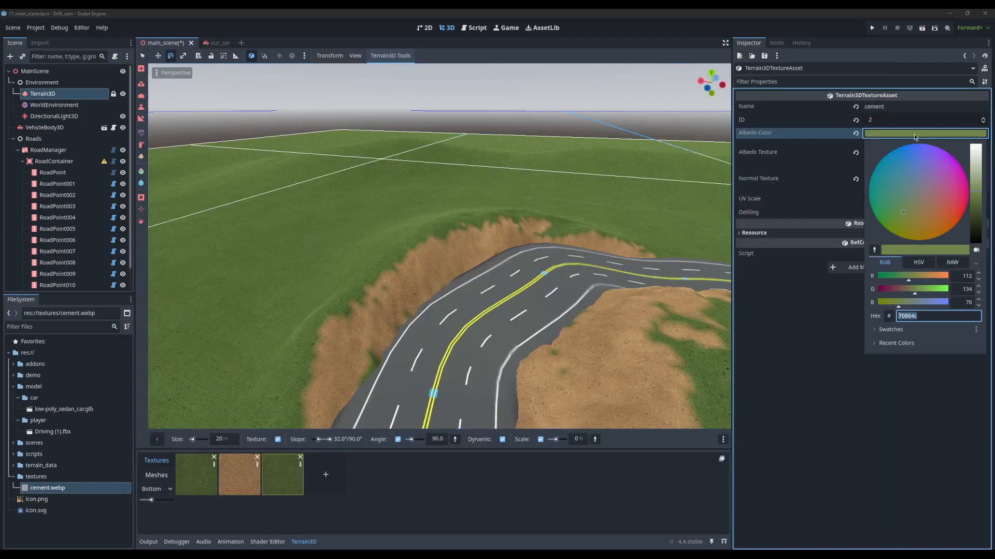
drag(908, 217, 910, 215)
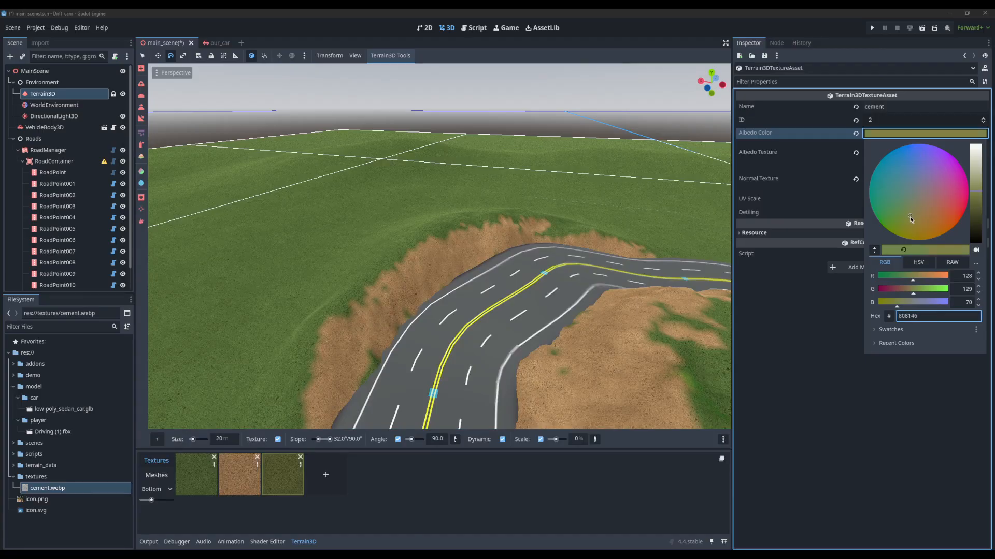
Paint olive patches across the grassland around the road, with slopes limited to 0.0°–25.0° and the brush size raised to 100 m.
middle_drag(474, 224, 485, 219)
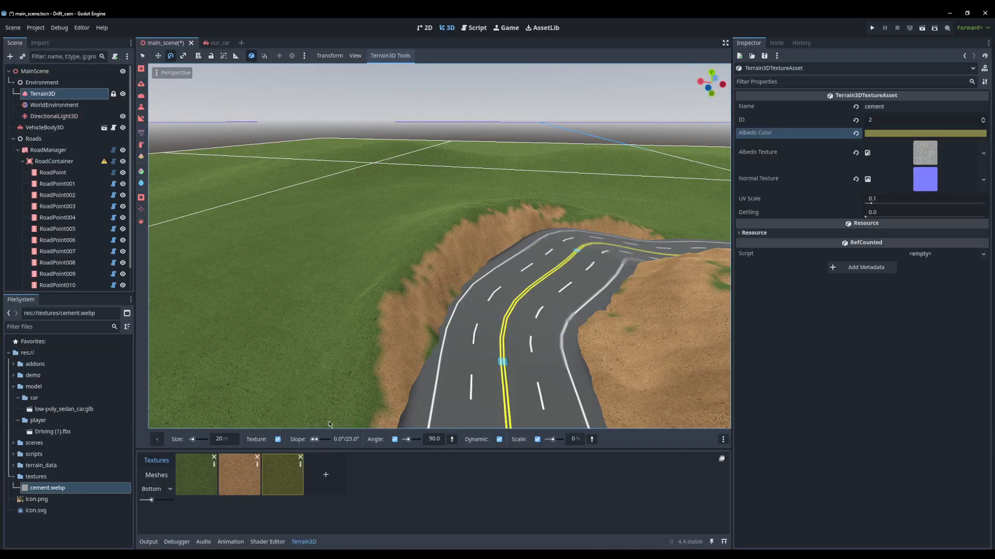
middle_drag(318, 261, 313, 282)
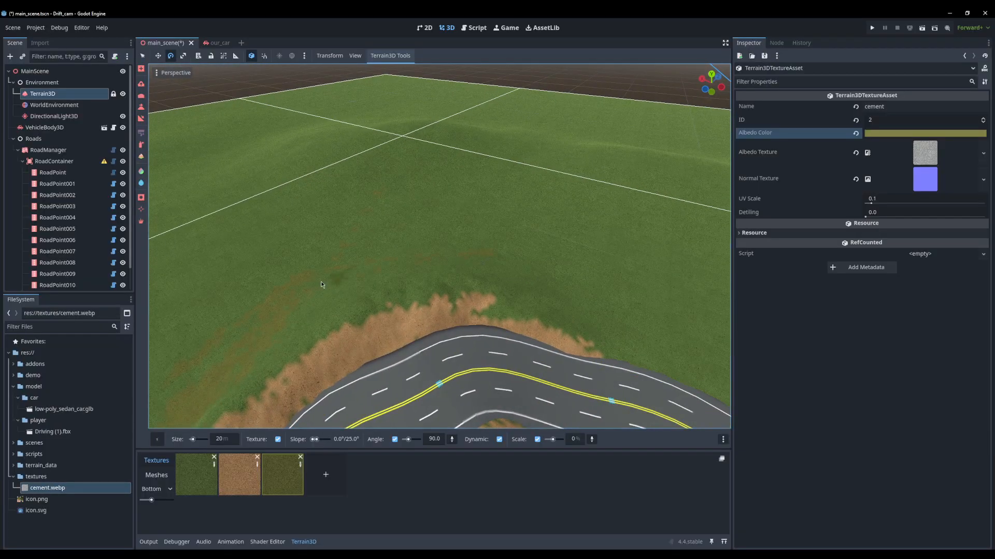
click(227, 437)
text(100)
mouse_move(498, 198)
mouse_down()
mouse_move(510, 242)
mouse_move(427, 231)
mouse_move(426, 279)
mouse_up()
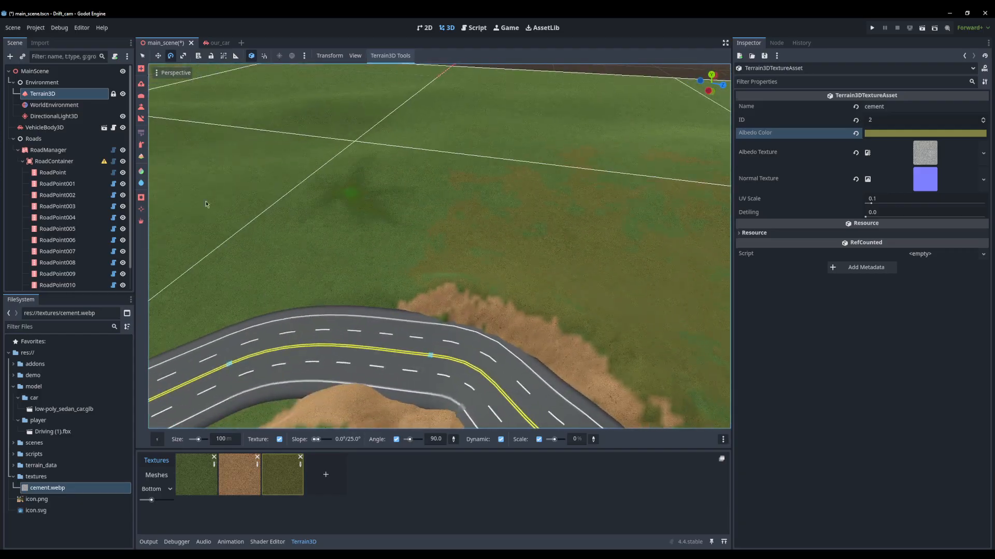
mouse_move(206, 202)
mouse_down()
mouse_move(292, 220)
mouse_move(346, 173)
mouse_up()
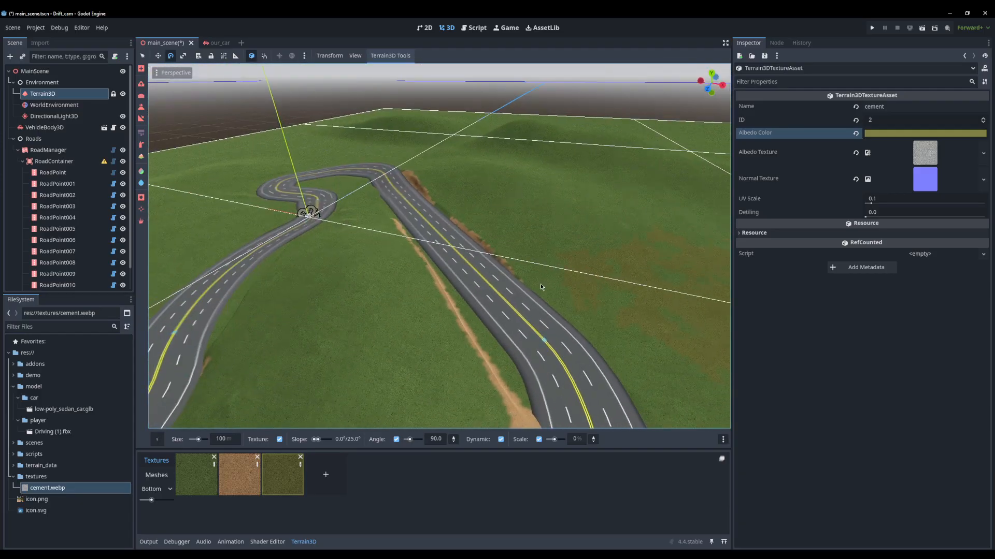
drag(540, 286, 422, 169)
mouse_move(203, 193)
mouse_down()
mouse_move(272, 331)
mouse_move(272, 396)
mouse_move(376, 227)
mouse_up()
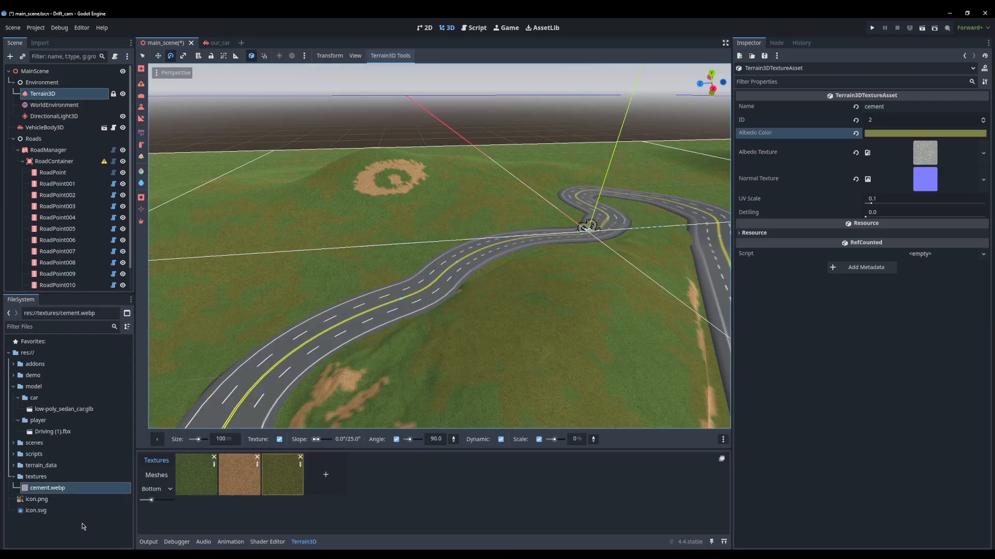
Switch to Terrain3D's mesh assets and look over the terrain's material settings.
click(23, 477)
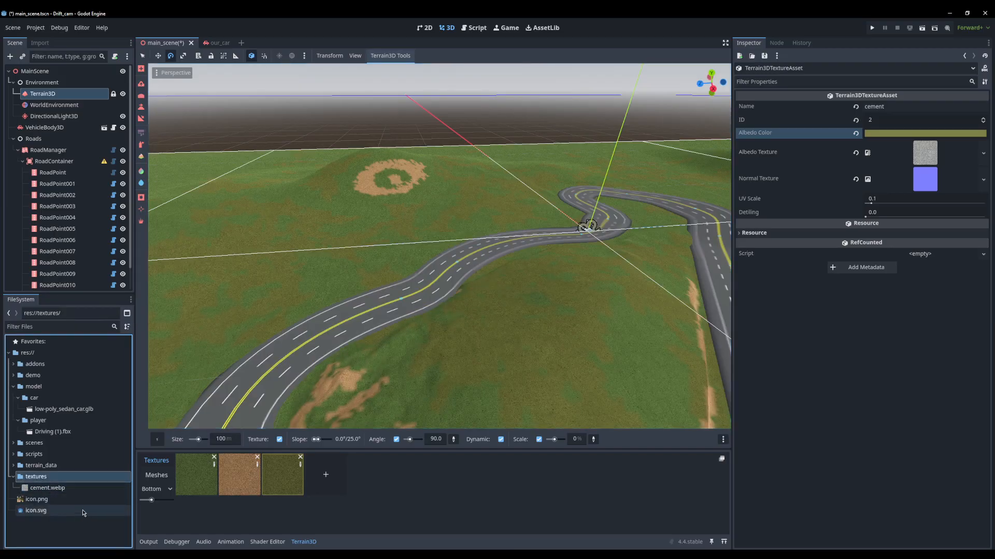
click(157, 475)
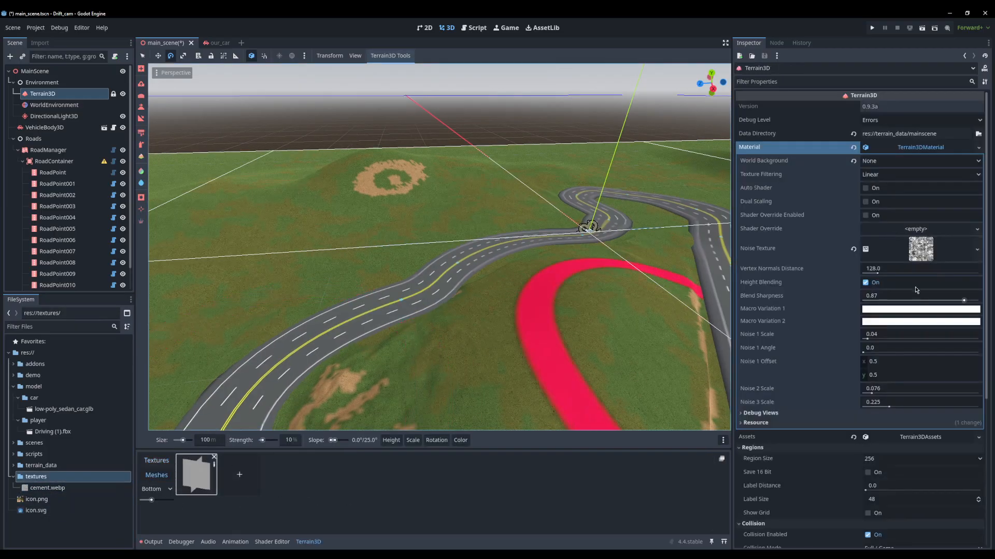
click(783, 147)
click(803, 149)
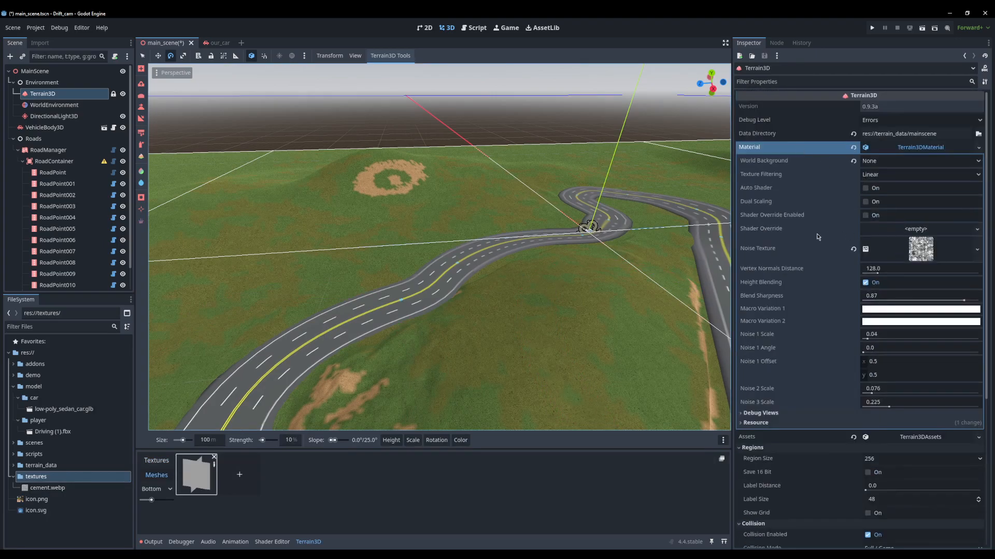
Make the texture card mesh's override material unique and paste the copied green as its albedo color.
click(214, 464)
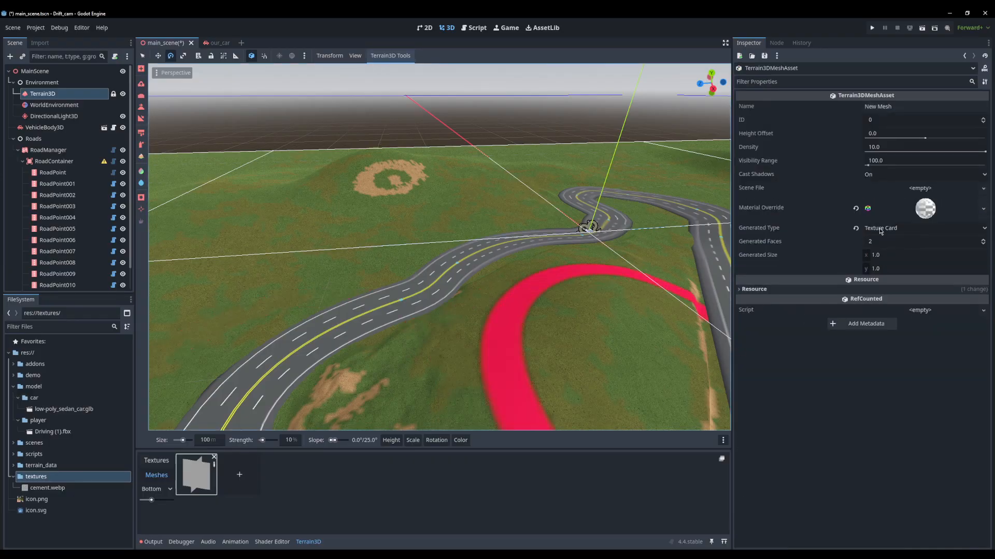
right_click(915, 205)
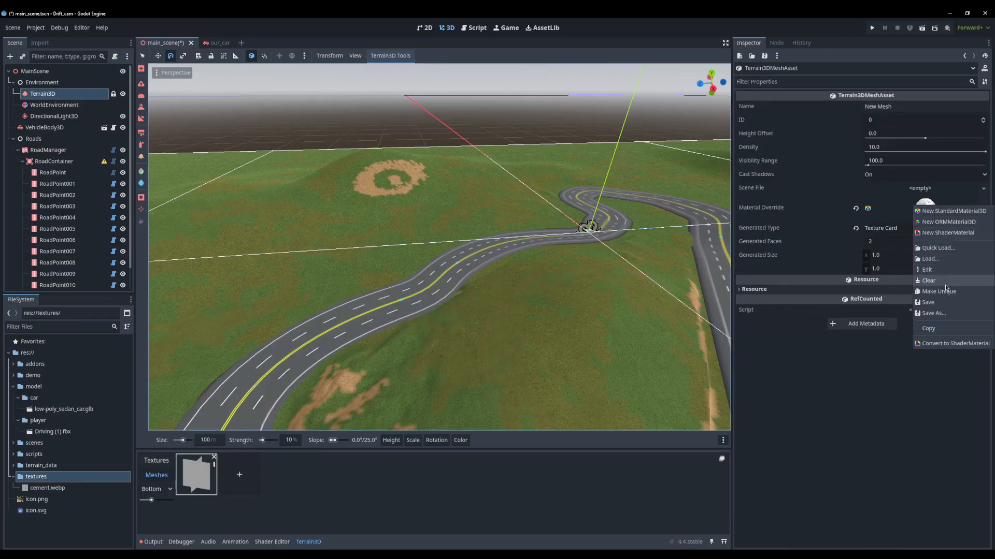
click(940, 291)
click(917, 217)
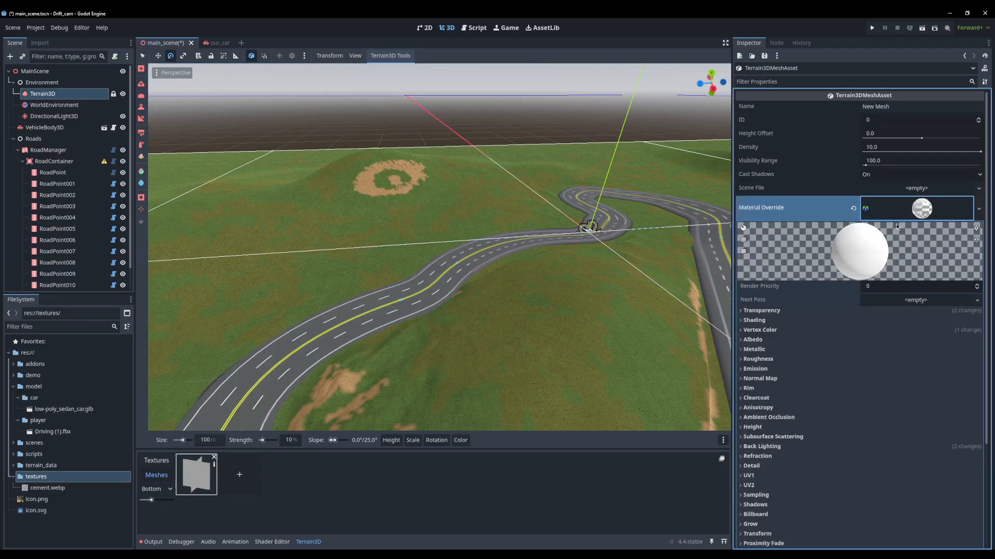
click(819, 340)
right_click(832, 352)
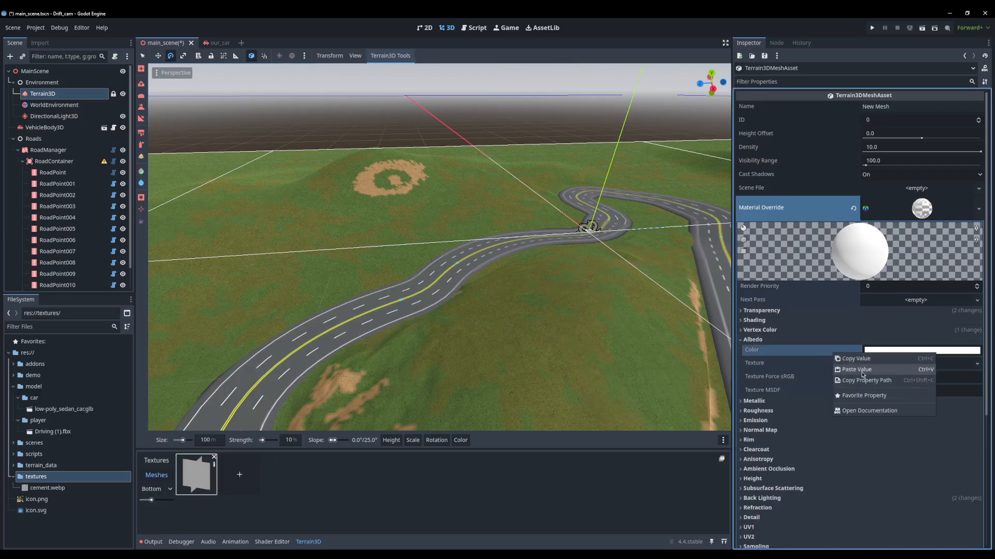
click(860, 370)
Set the mesh placement brush size to 20 m.
middle_drag(518, 309, 331, 418)
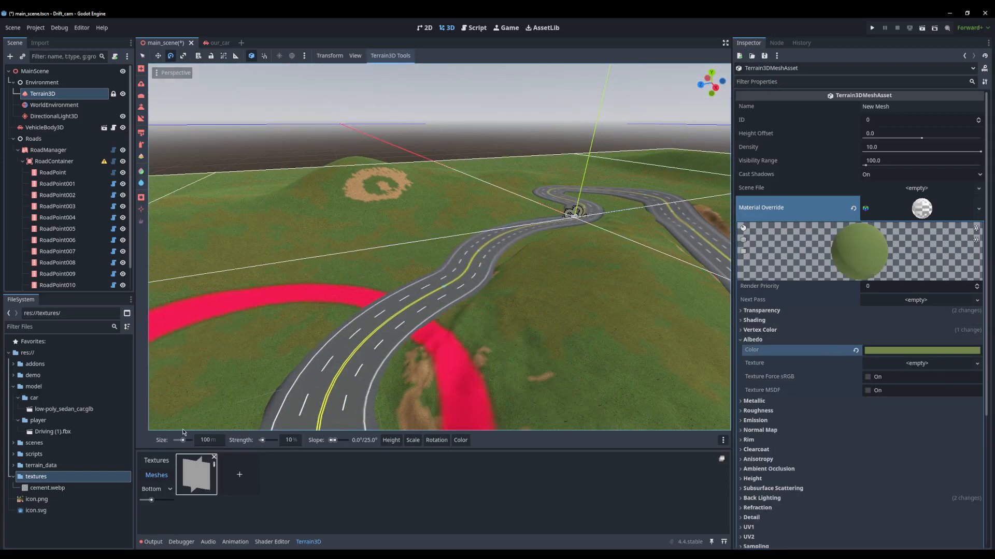
click(214, 439)
text(20)
key(Return)
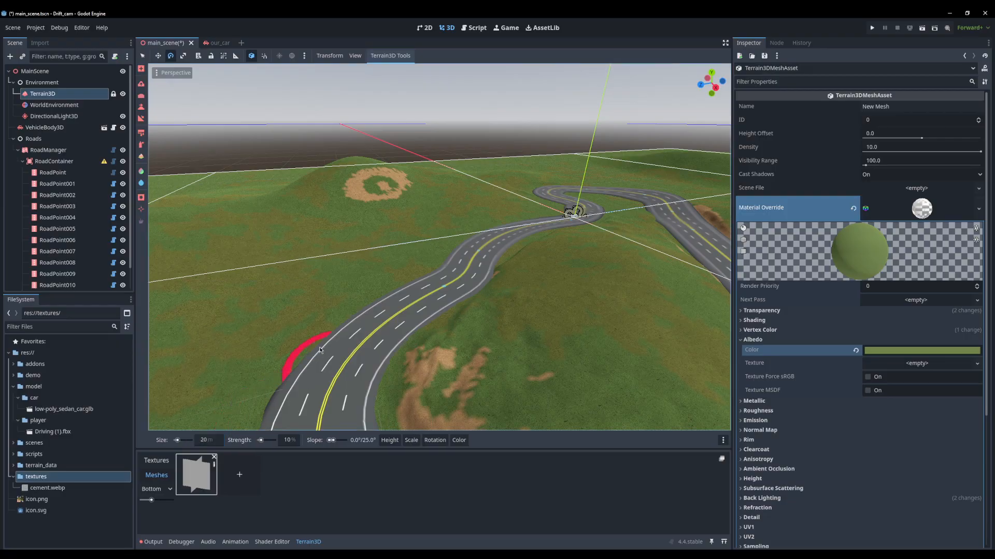
Set the texture card mesh's visibility range to 1000.
click(893, 162)
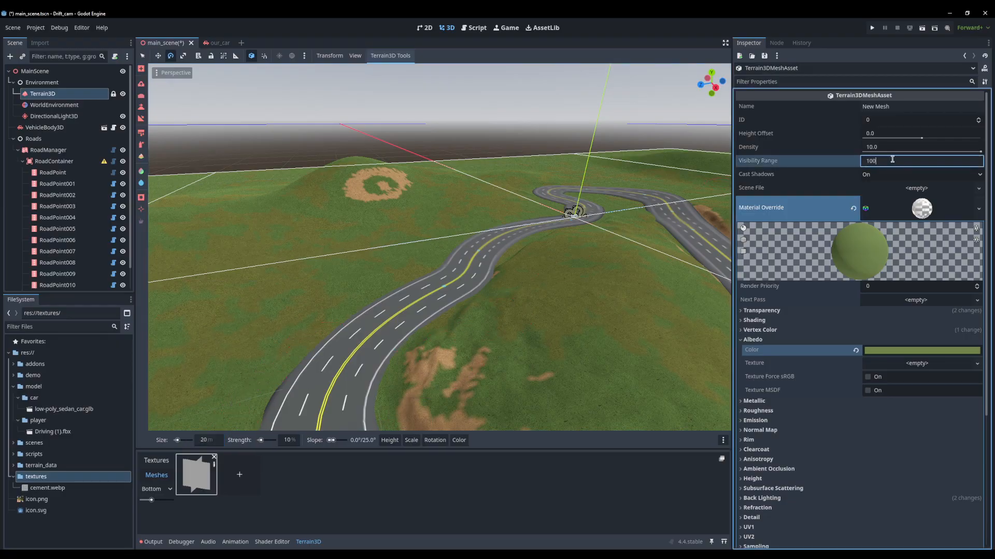
key(Return)
middle_drag(485, 273, 461, 255)
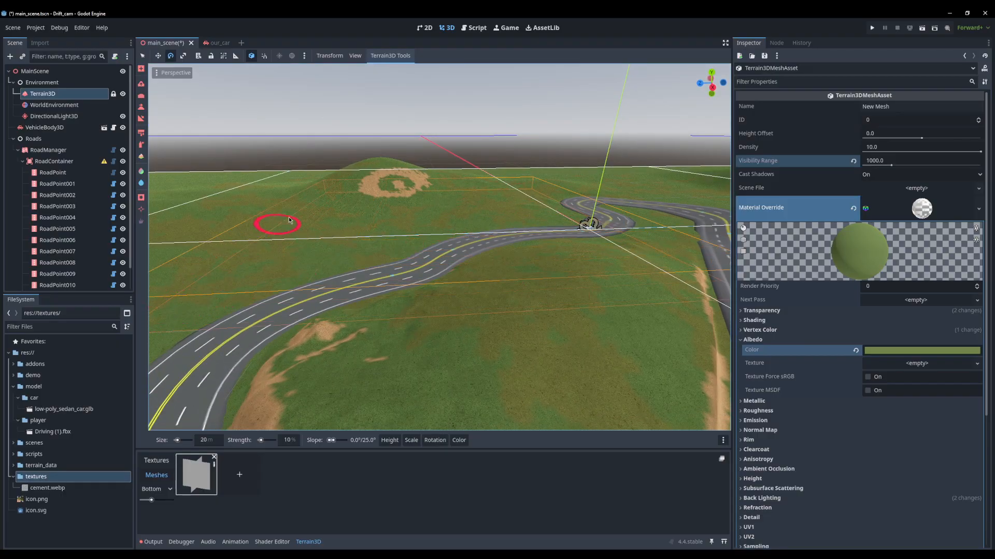
Scatter the green texture card meshes over the grassland beside the road and towards the dirt-marked hill.
mouse_move(417, 318)
mouse_down()
mouse_move(320, 387)
mouse_move(508, 398)
mouse_move(466, 337)
mouse_move(555, 332)
mouse_move(536, 386)
mouse_up()
scroll(518, 363, down, 3)
middle_drag(440, 321, 533, 314)
mouse_move(401, 256)
mouse_down()
mouse_move(437, 247)
mouse_move(515, 350)
mouse_move(476, 383)
mouse_up()
middle_drag(451, 321, 559, 282)
mouse_move(539, 305)
mouse_down()
mouse_move(559, 241)
mouse_move(264, 390)
mouse_up()
middle_drag(280, 385, 171, 316)
mouse_move(508, 249)
middle_down()
mouse_move(171, 285)
mouse_move(570, 296)
mouse_move(541, 264)
middle_up()
mouse_move(523, 228)
mouse_down()
mouse_move(457, 278)
mouse_move(530, 184)
mouse_up()
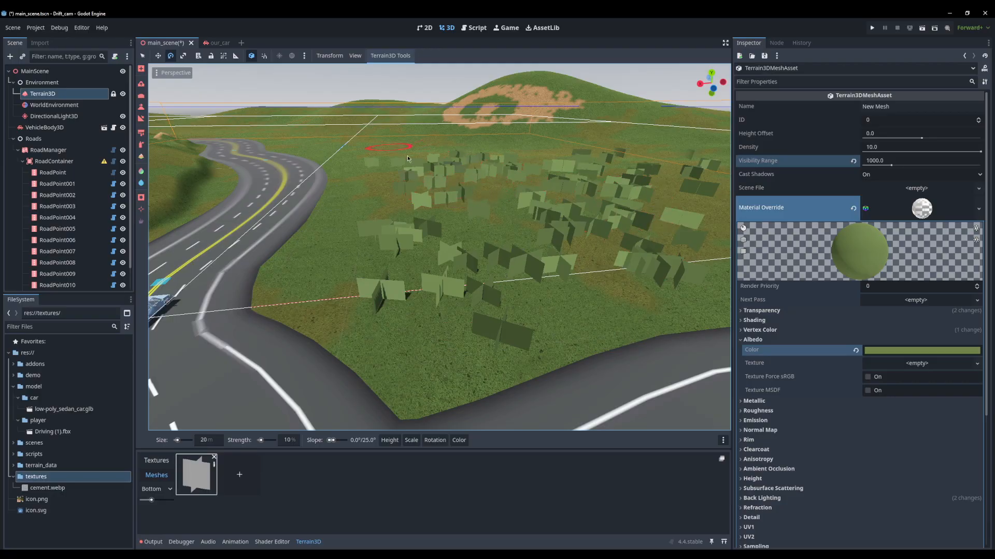
middle_drag(387, 148, 298, 169)
drag(394, 192, 586, 145)
middle_drag(585, 143, 472, 168)
scroll(472, 169, up, 4)
middle_drag(547, 168, 415, 94)
right_drag(482, 171, 596, 176)
Turn off the directional light's shadow and save the main scene.
click(57, 228)
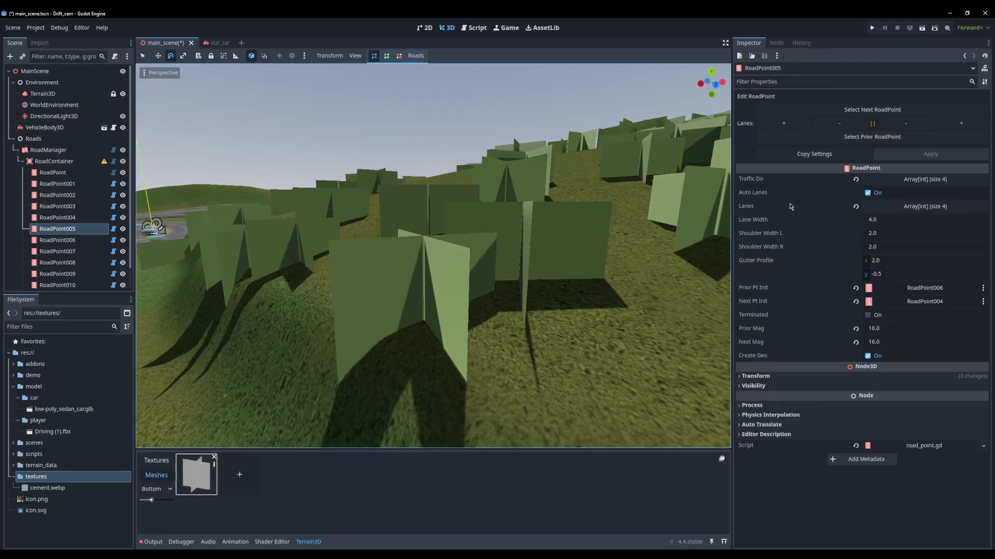
click(53, 116)
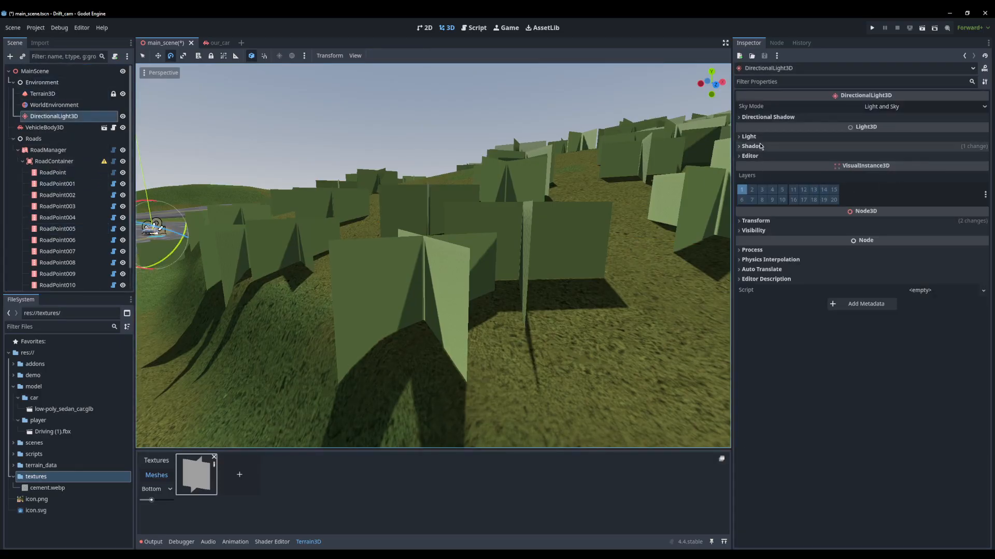
click(754, 146)
click(880, 158)
key(w)
right_drag(612, 217, 275, 247)
scroll(362, 223, up, 3)
key(s)
key(ctrl+s)
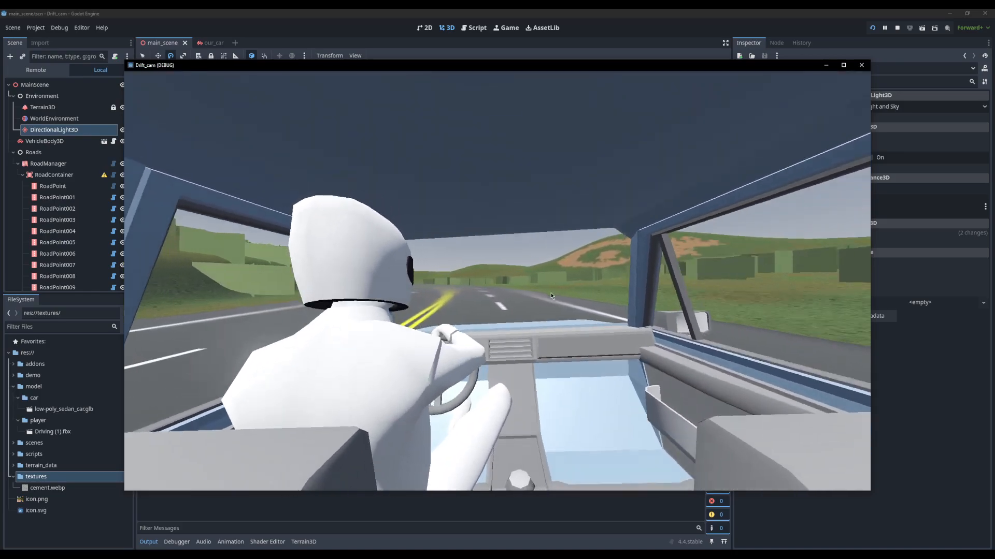
Test-drive the car along the road loop to check the scattered cards, and close the running game.
key(a)
key(d)
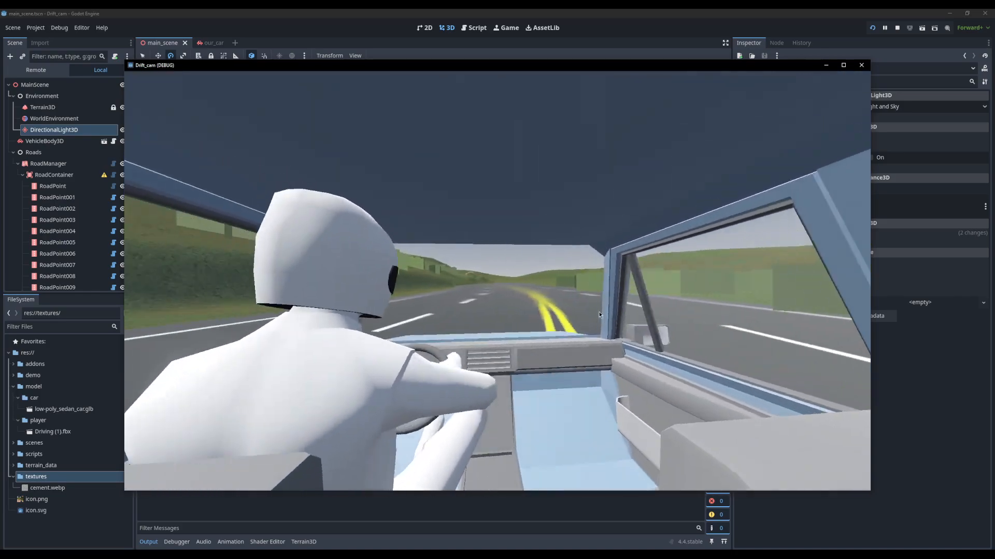
key(a)
key(d)
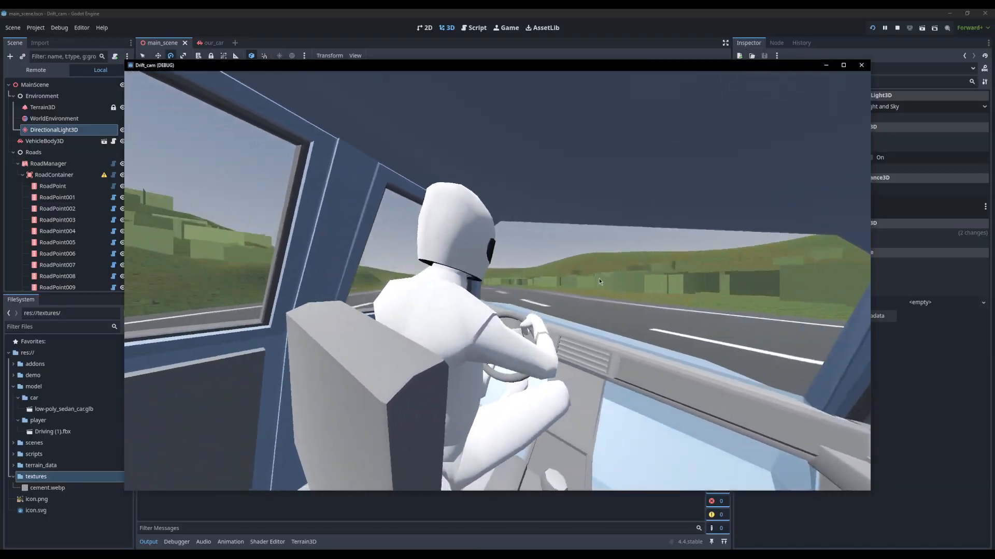
key(a)
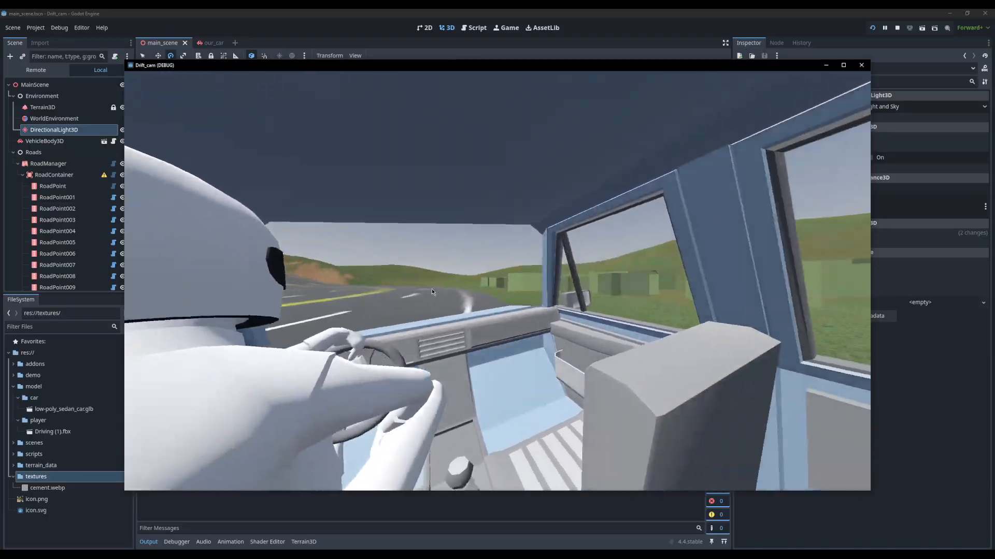
key(a)
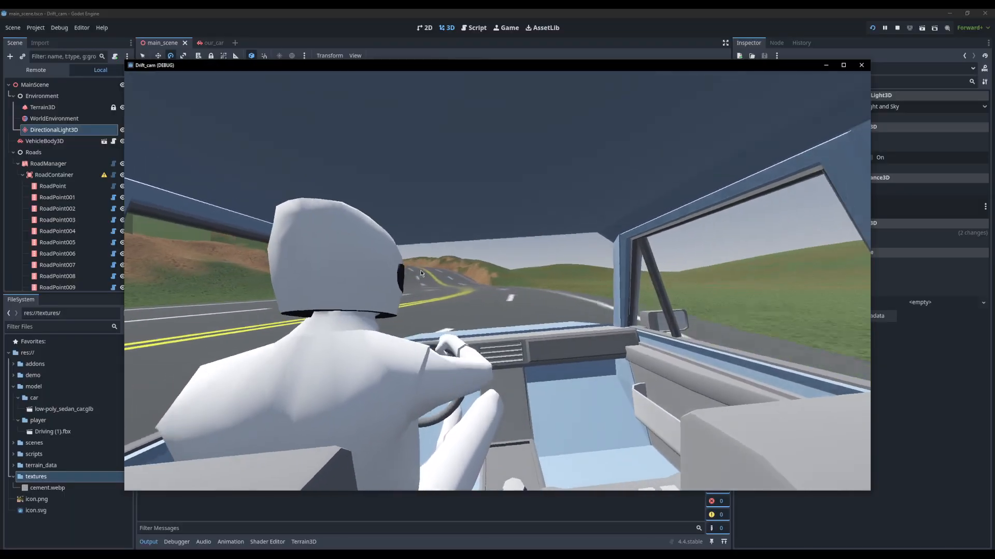
key(a)
key(a)
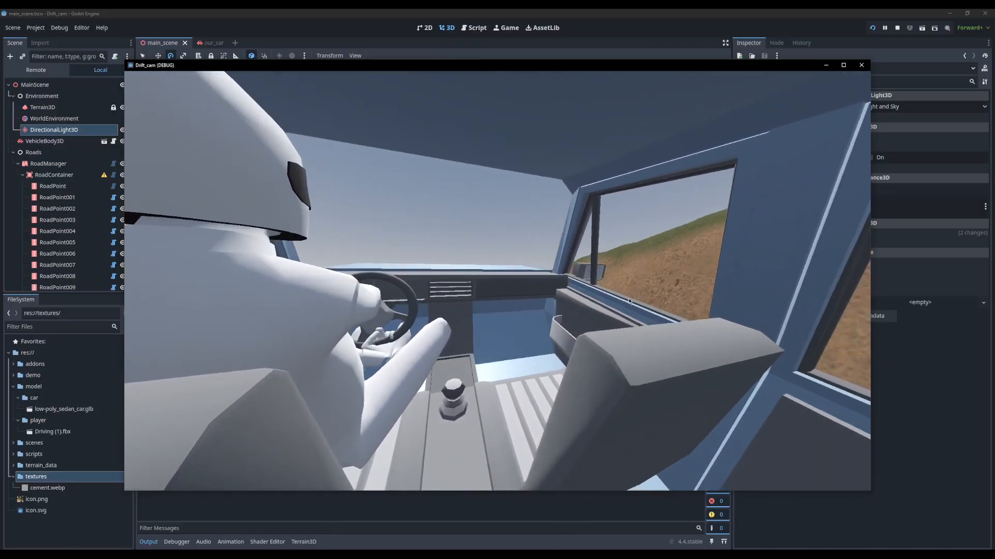
key(a)
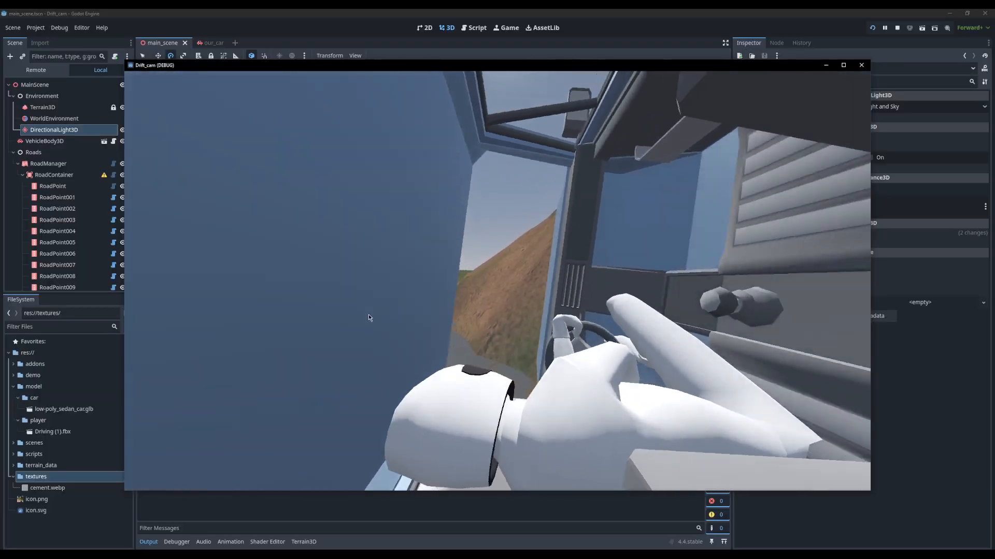
key(a)
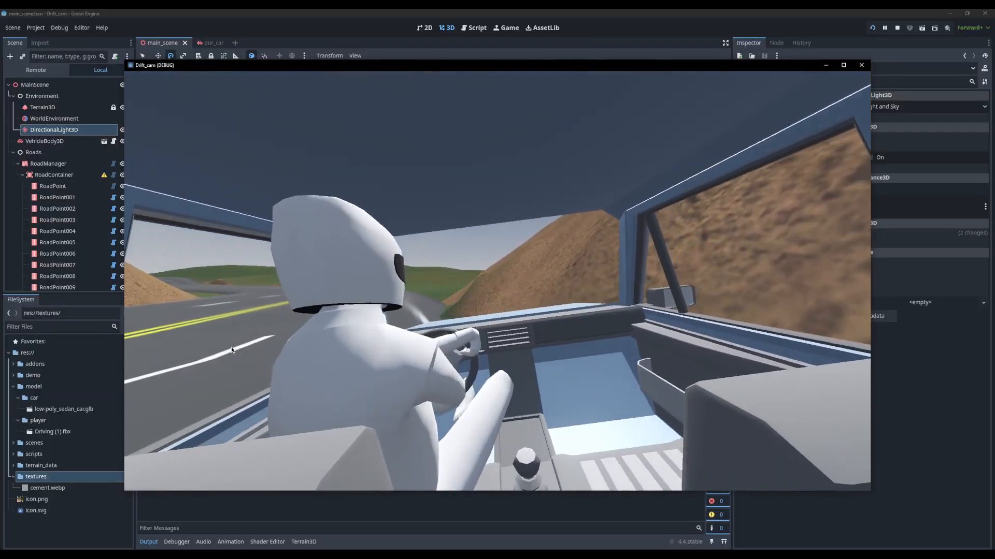
key(d)
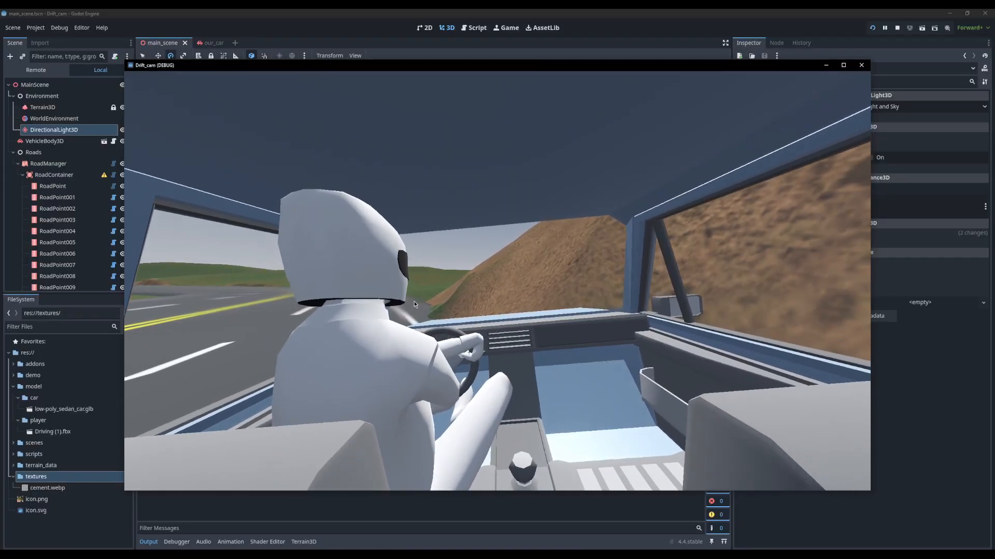
key(a)
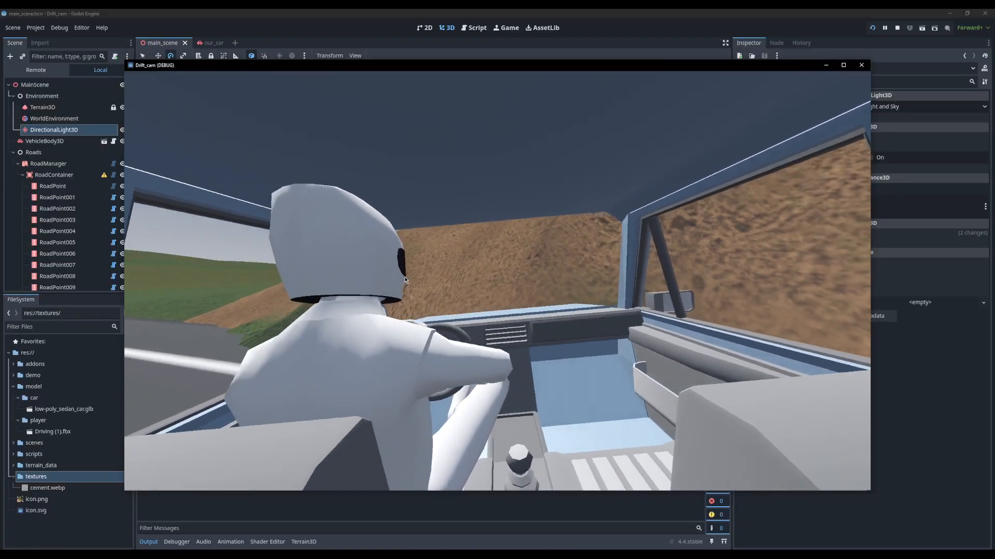
click(861, 65)
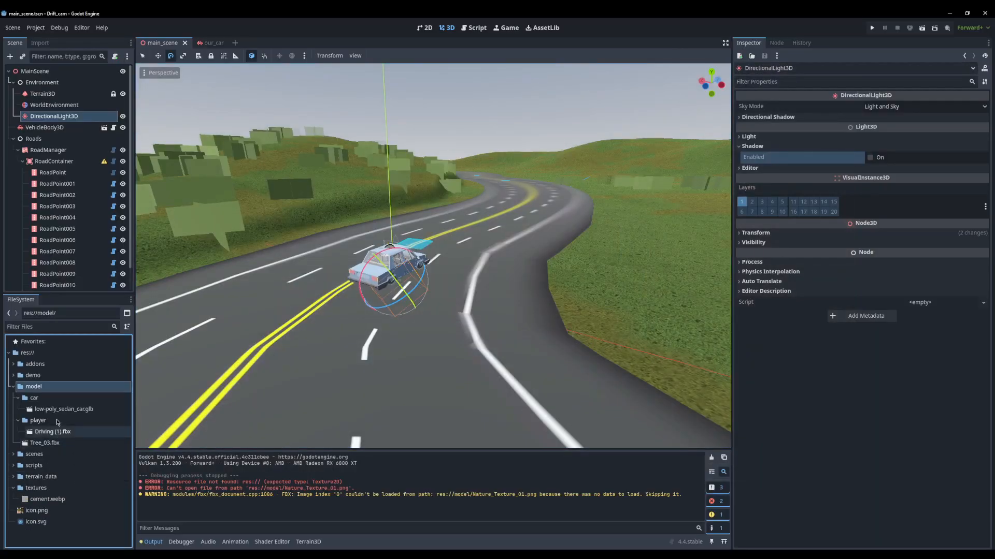
Add a second mesh asset to Terrain3D and assign Tree_03.fbx as its scene file.
click(52, 443)
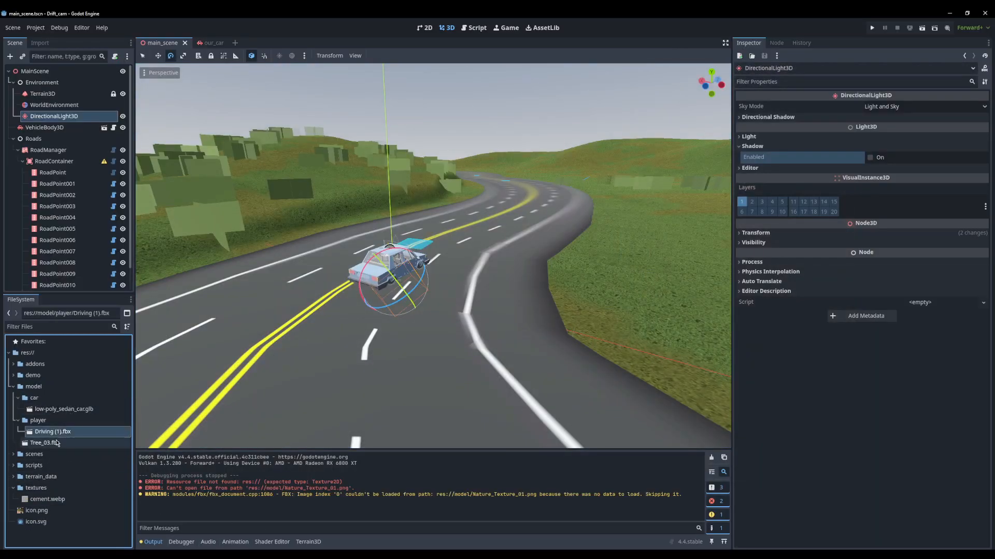
click(308, 542)
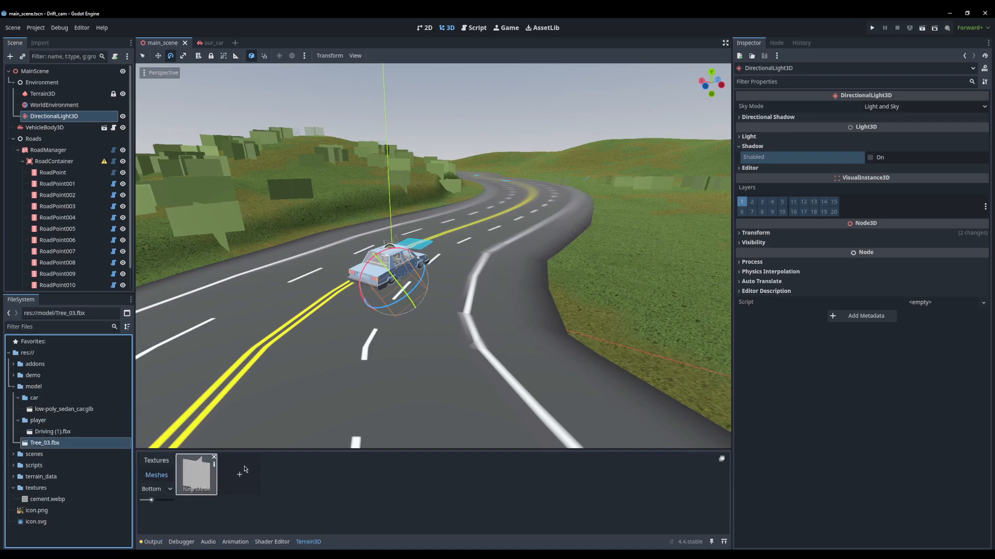
drag(232, 470, 234, 472)
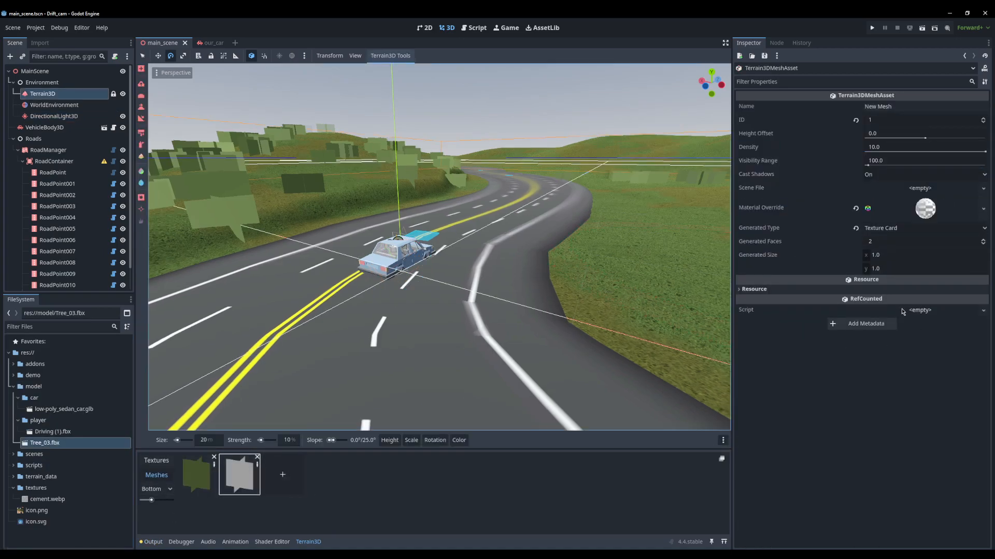
drag(55, 444, 868, 270)
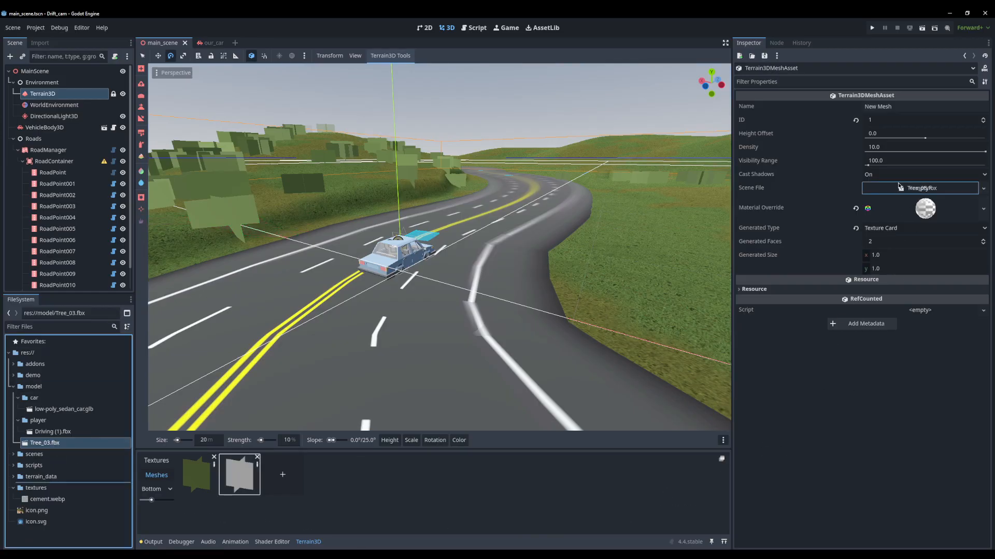
drag(898, 187, 899, 188)
Scatter Tree_03 meshes on the grass along both sides of the road.
mouse_move(590, 212)
mouse_down()
mouse_move(353, 217)
mouse_move(394, 159)
mouse_up()
middle_drag(317, 206, 370, 198)
mouse_move(444, 260)
mouse_down()
mouse_move(322, 222)
mouse_move(239, 255)
mouse_up()
middle_drag(240, 255, 363, 251)
drag(463, 239, 209, 265)
mouse_move(213, 267)
right_down()
mouse_move(86, 277)
mouse_move(160, 257)
right_up()
click(644, 265)
click(344, 274)
Give the tree mesh a new StandardMaterial3D override with a GradientTexture2D albedo texture, moving the gradient's end point close to its start corner.
click(919, 215)
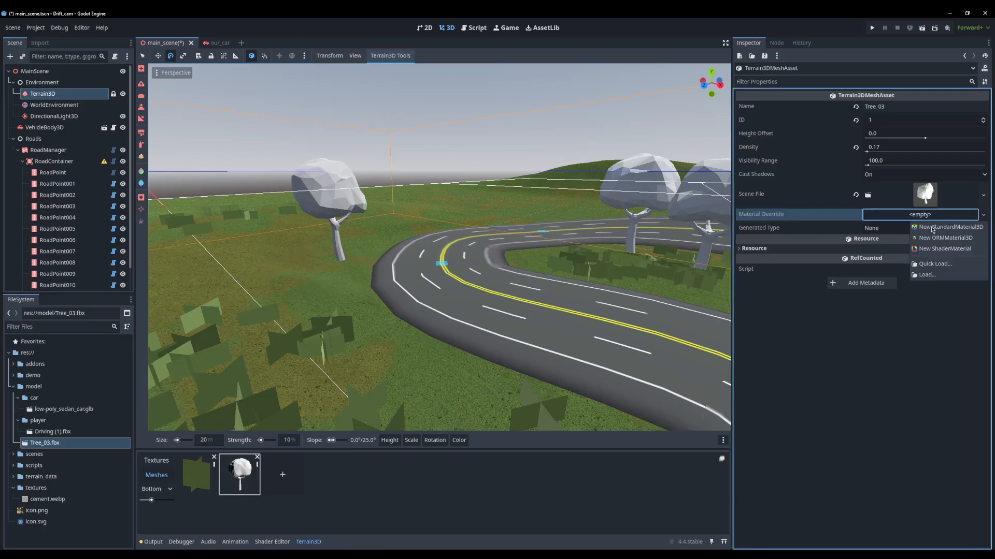
click(940, 227)
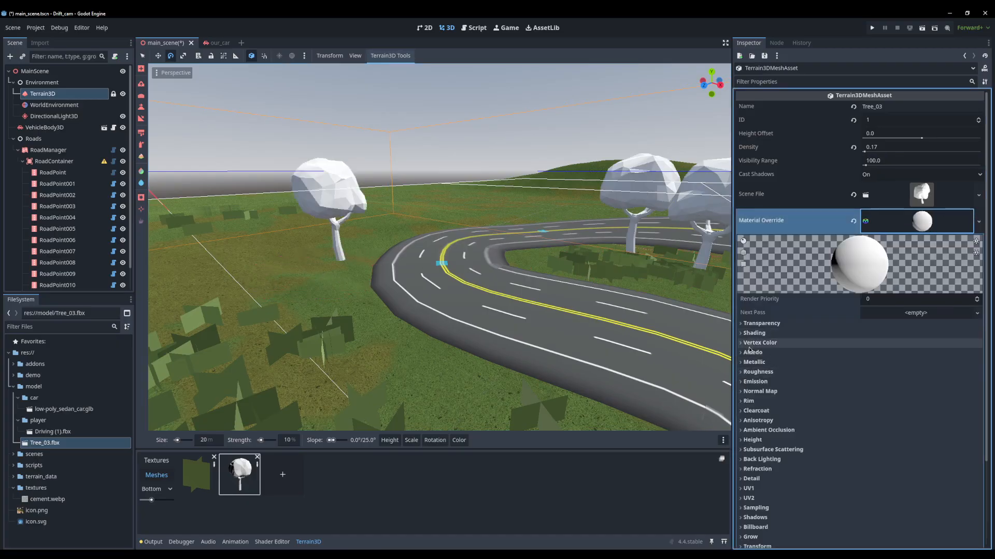
click(752, 352)
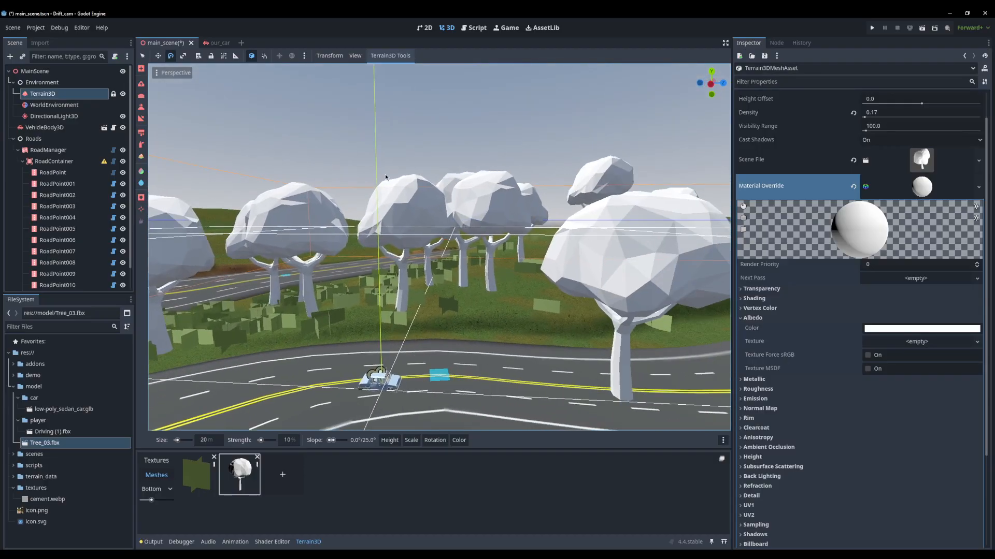
click(888, 344)
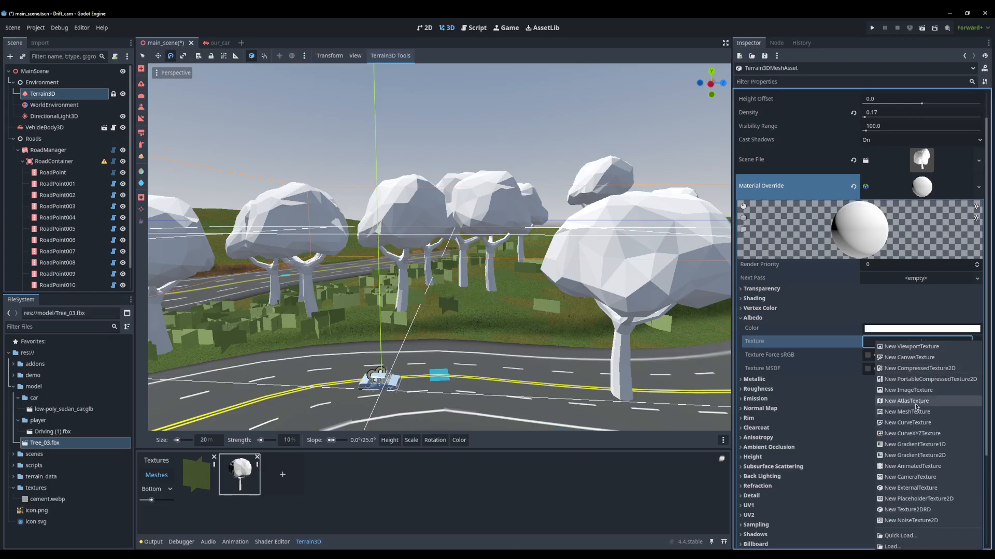
click(916, 455)
click(910, 354)
click(933, 358)
click(930, 362)
drag(906, 379, 824, 392)
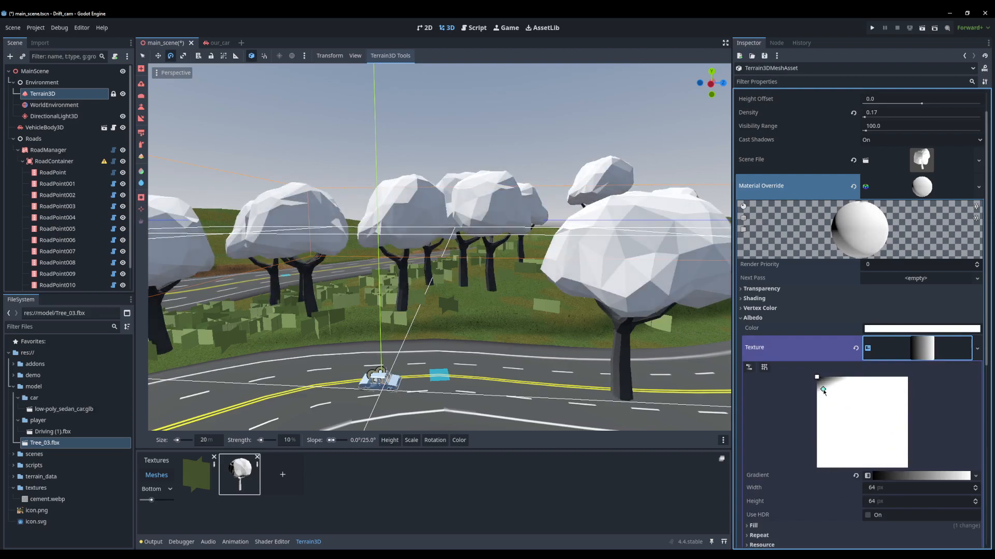
Color the tree's albedo gradient from dark brown at the start to green 3bc758 at the end.
click(905, 476)
click(971, 505)
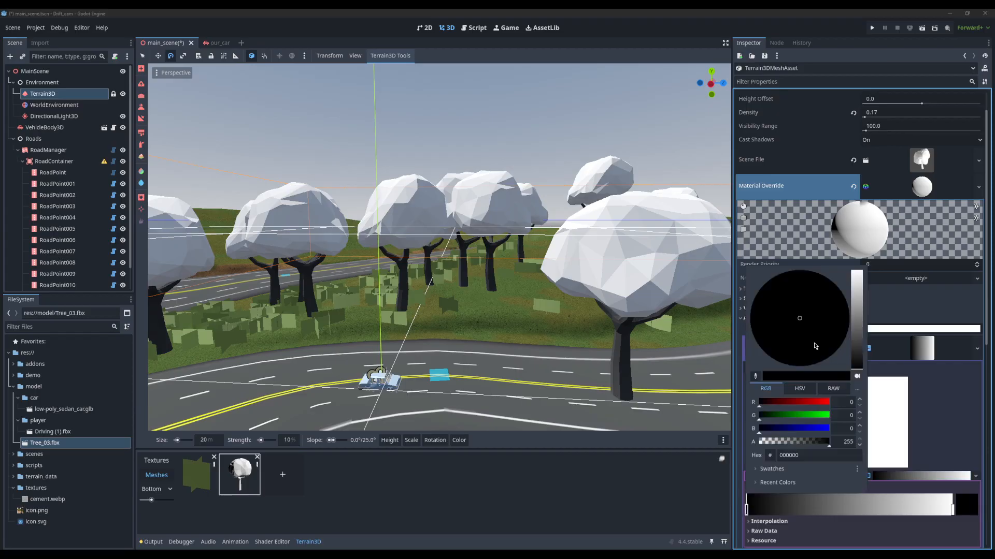
drag(860, 332, 861, 346)
click(955, 497)
double_click(953, 505)
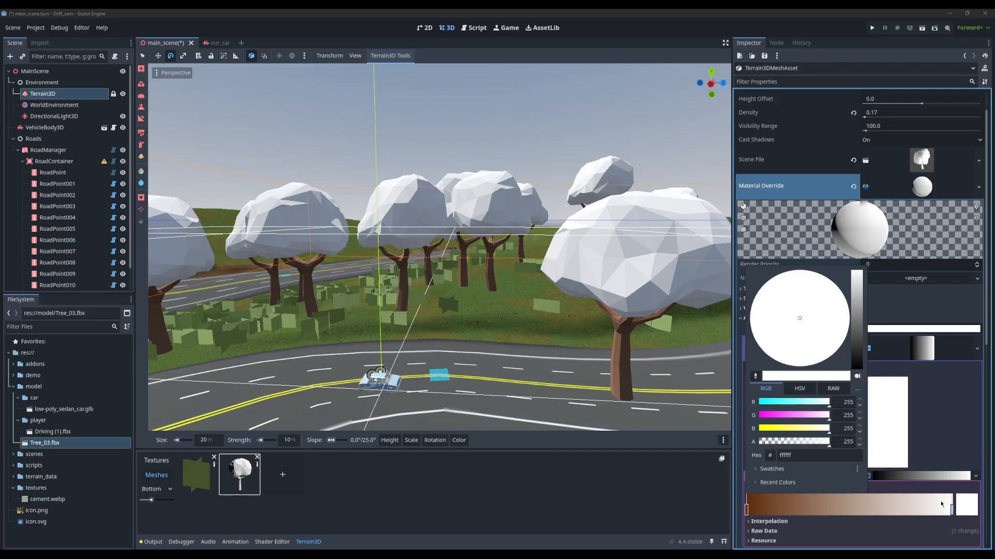
drag(791, 404, 783, 428)
mouse_move(793, 415)
mouse_down()
mouse_move(779, 417)
mouse_move(813, 417)
mouse_up()
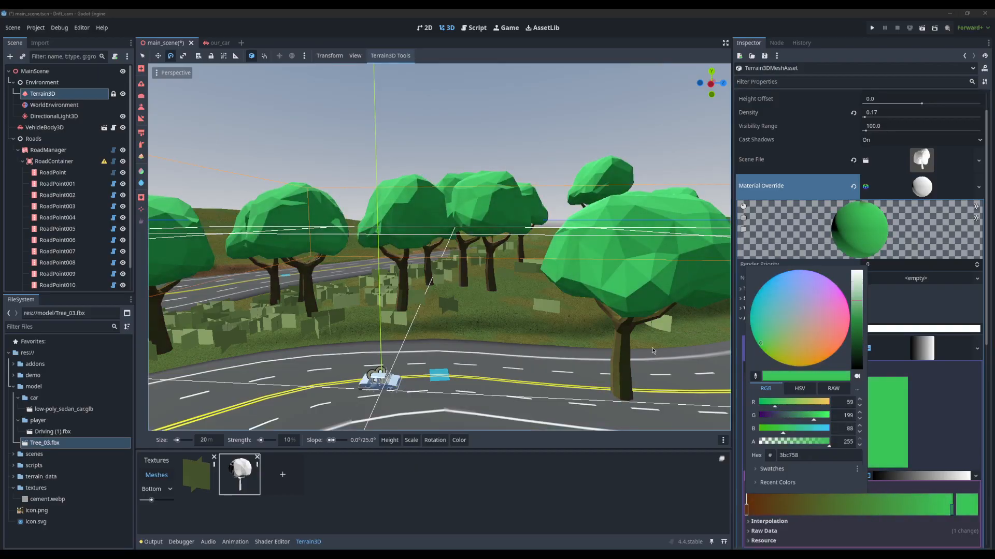
click(600, 230)
Set the tree mesh's visibility range to 1000 and scatter trees across the open grass outside the road bend.
right_drag(642, 225, 715, 290)
mouse_move(621, 317)
right_down()
mouse_move(554, 265)
mouse_move(441, 283)
mouse_move(451, 311)
right_up()
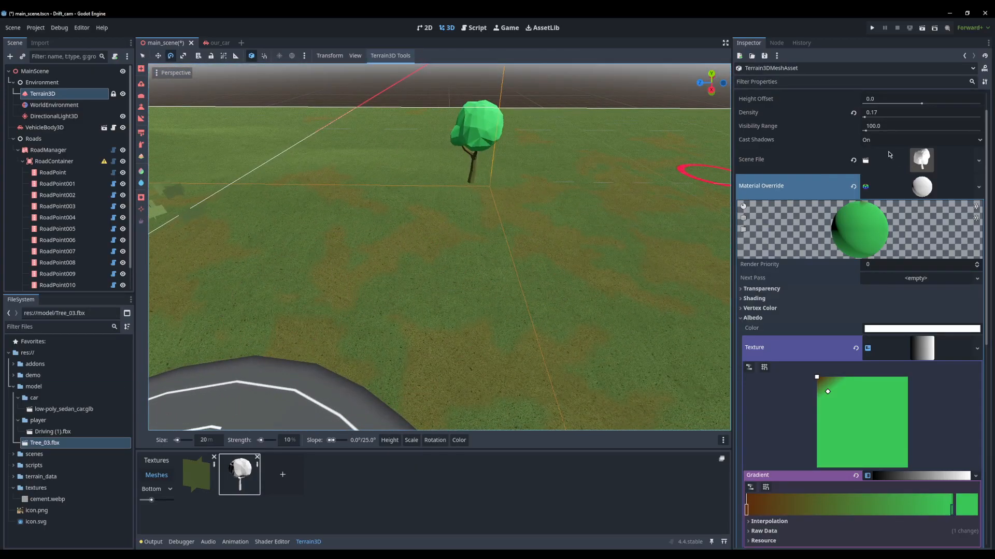
click(892, 128)
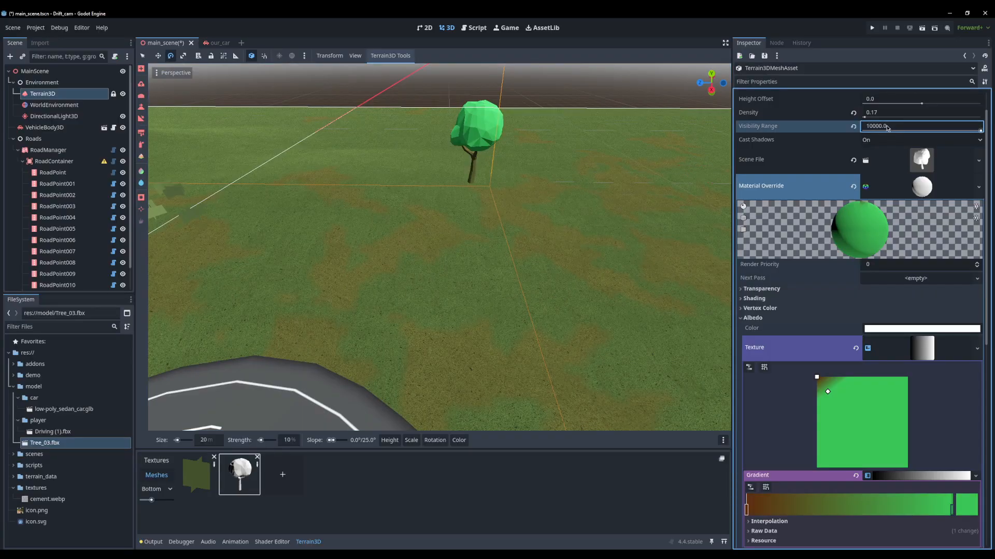
key(Return)
mouse_move(539, 221)
mouse_down()
mouse_move(234, 208)
mouse_move(726, 265)
mouse_up()
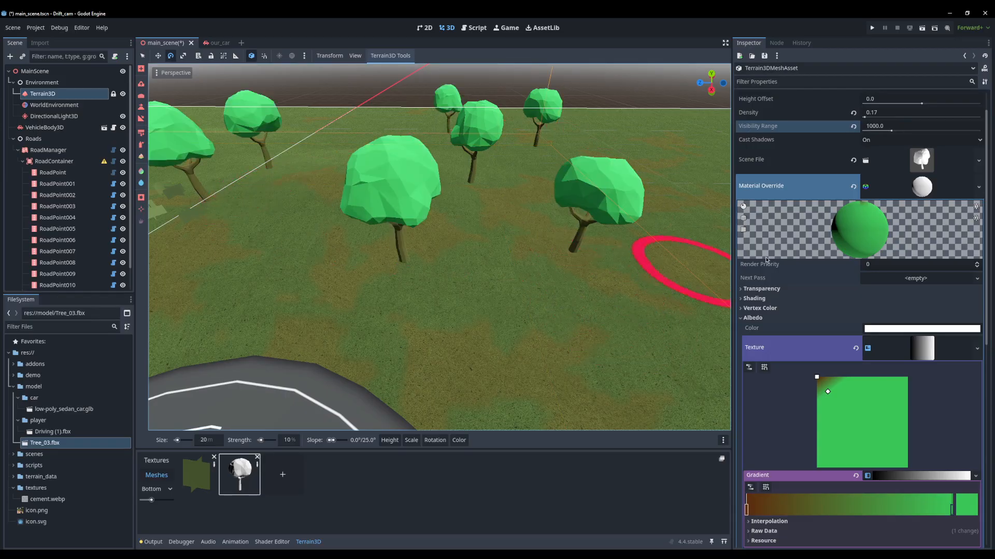
Set the placement brush size to 100 m and scatter trees over a wider area of the terrain.
click(208, 440)
text(100)
key(Return)
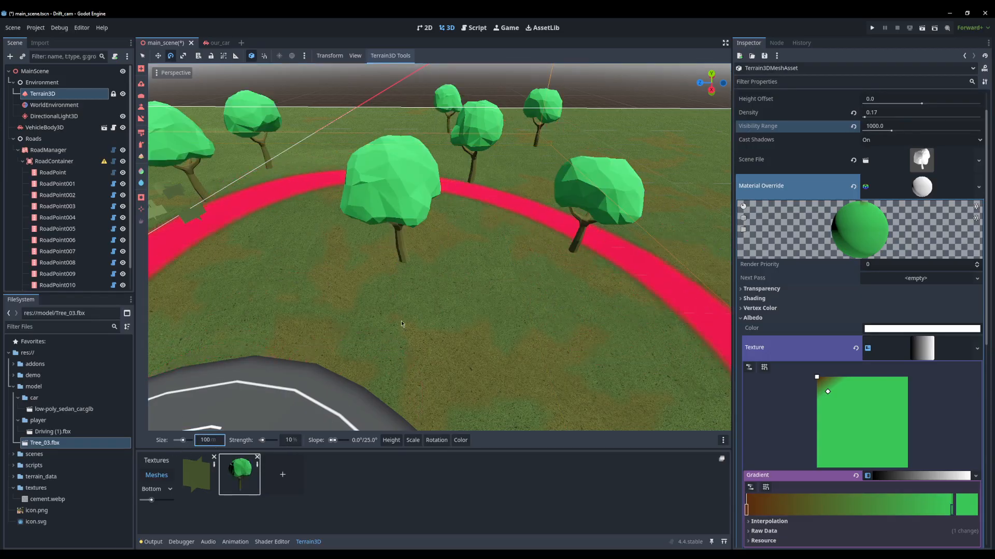
scroll(529, 307, down, 5)
mouse_move(529, 308)
mouse_down()
mouse_move(539, 290)
mouse_move(512, 311)
mouse_move(489, 288)
mouse_up()
drag(272, 274, 202, 279)
Set the placement brush strength to 80% and scatter more trees around the road loop.
click(299, 441)
text(80)
key(Return)
mouse_move(322, 306)
mouse_down()
mouse_move(300, 244)
mouse_move(373, 268)
mouse_up()
mouse_move(520, 337)
mouse_down()
mouse_move(461, 458)
mouse_move(586, 414)
mouse_up()
middle_drag(585, 415, 482, 451)
mouse_move(445, 342)
mouse_down()
mouse_move(342, 223)
mouse_move(395, 298)
mouse_up()
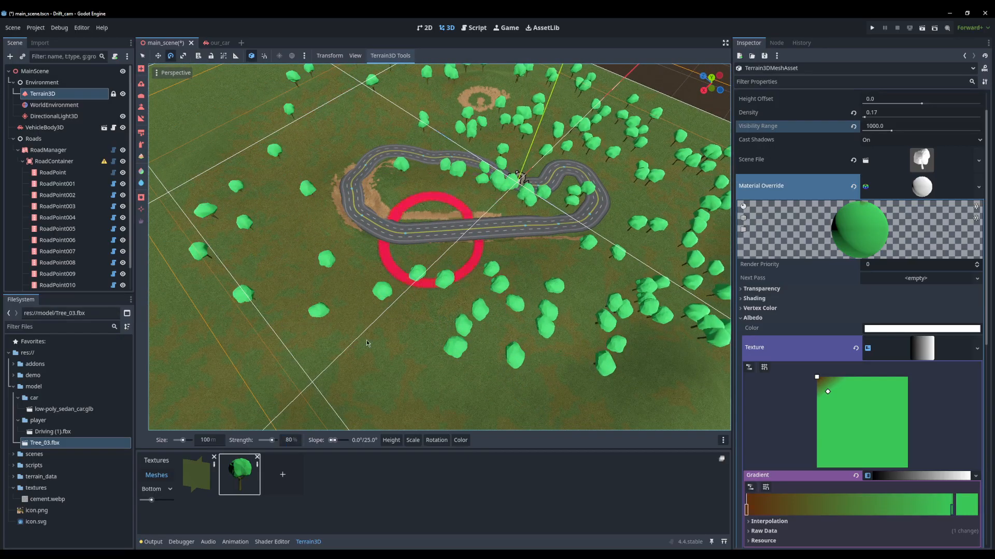
Set the placement's fixed scale to 300% and random scale to 200%, and scatter varied trees in front of the loop.
mouse_move(413, 442)
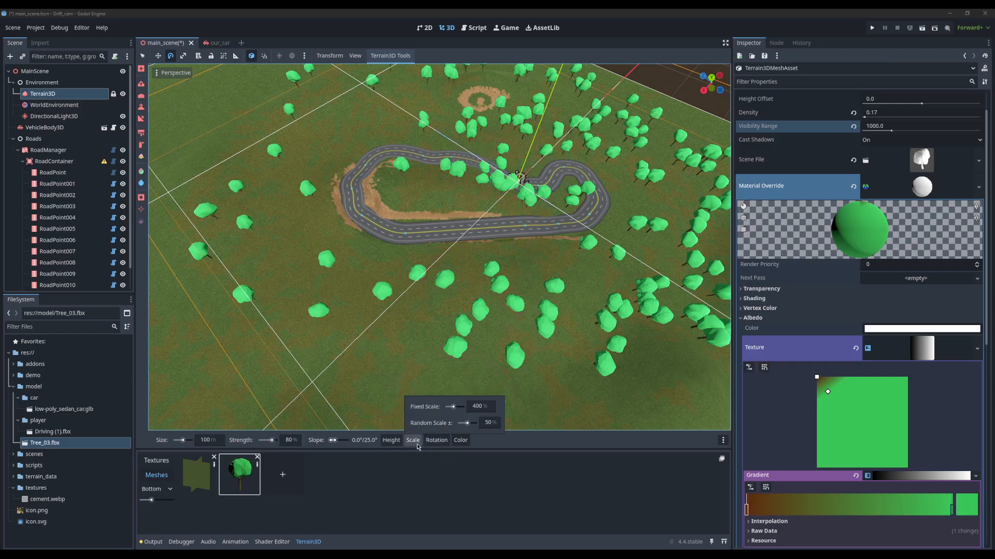
text(0)
click(490, 423)
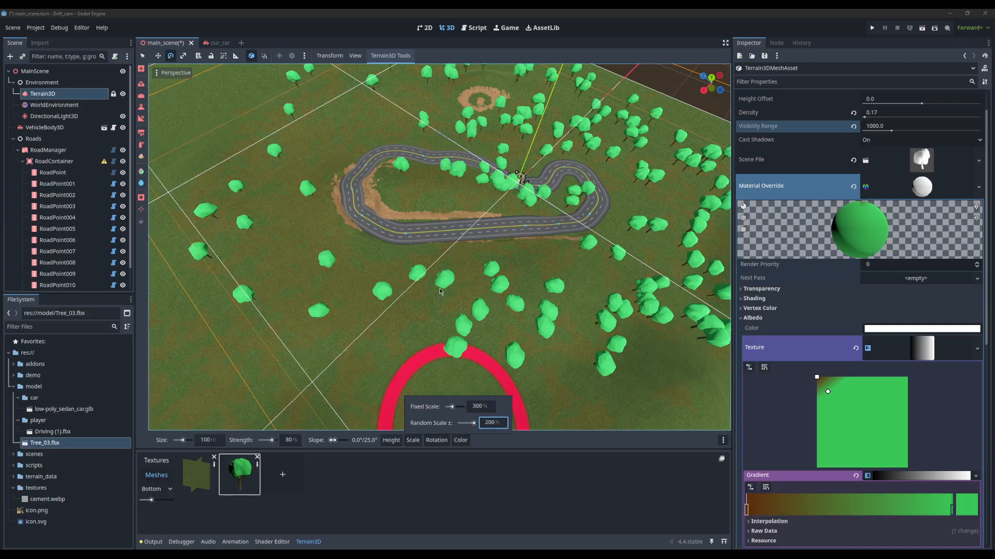
drag(454, 322, 288, 297)
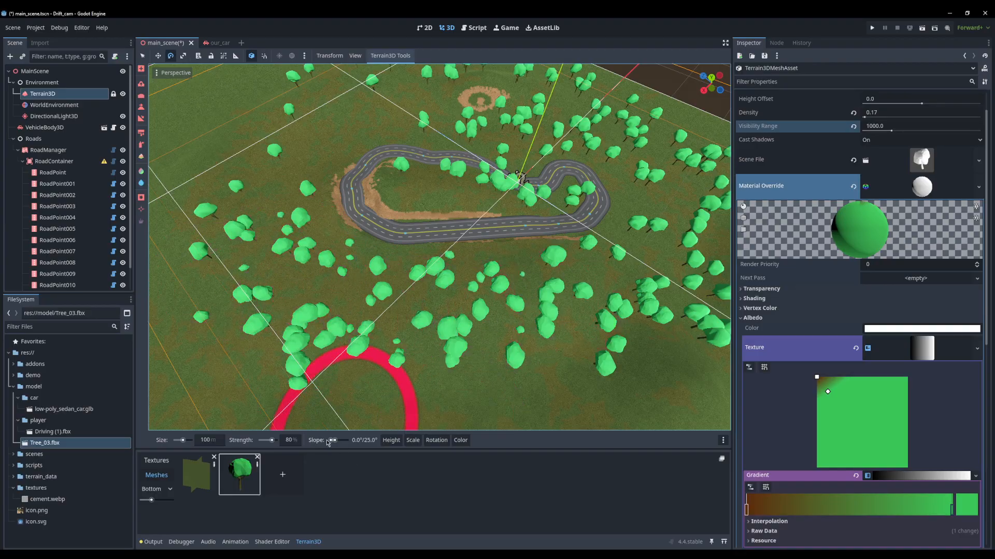
Widen the placement slope range to 0–90° and scatter trees across the outer terrain towards its far edge.
drag(342, 445, 355, 445)
mouse_move(296, 303)
mouse_down()
mouse_move(244, 189)
mouse_move(415, 96)
mouse_up()
mouse_move(415, 96)
right_down()
mouse_move(405, 91)
mouse_move(420, 110)
right_up()
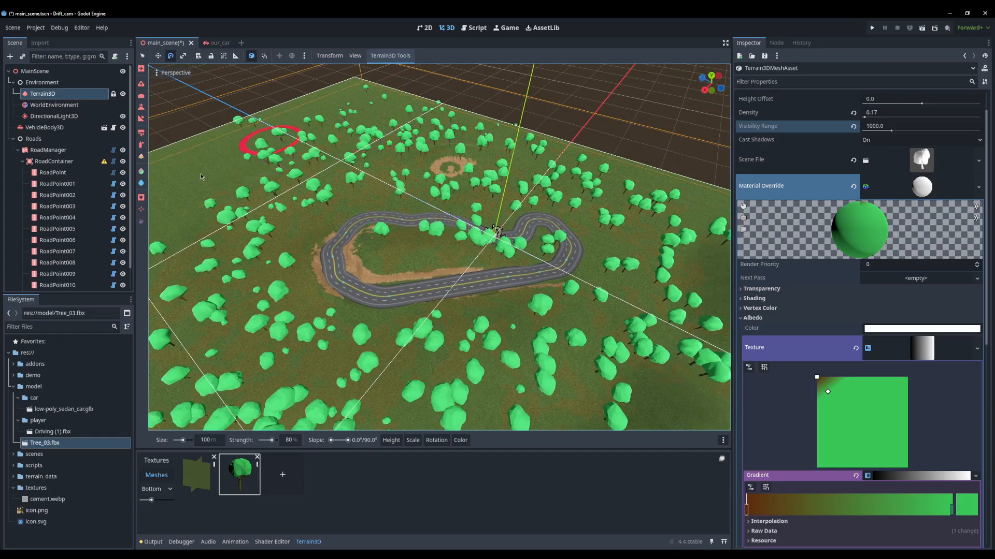
Scatter more trees over the sparse outer terrain beside the road loop.
right_drag(268, 188, 659, 220)
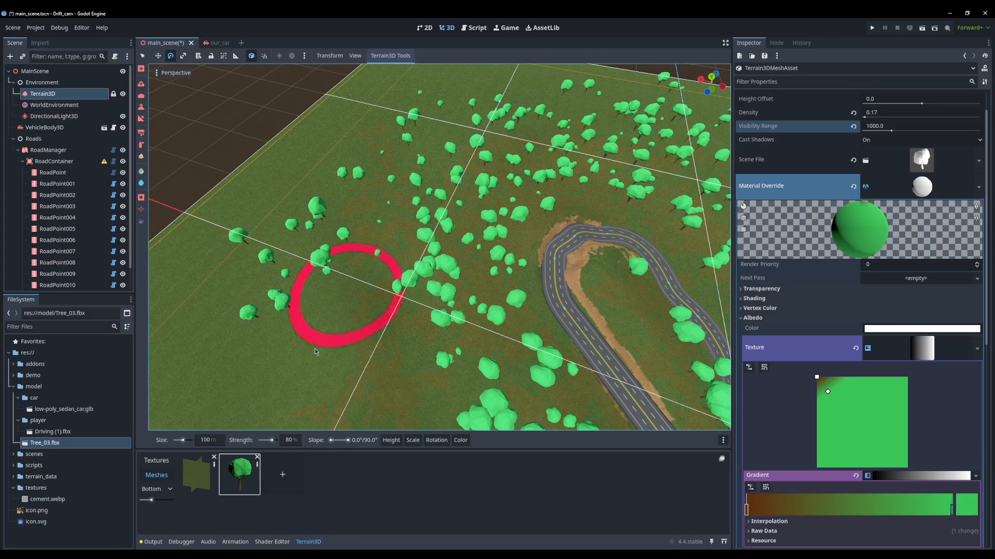
right_drag(400, 262, 533, 312)
mouse_move(532, 311)
mouse_down()
mouse_move(502, 88)
mouse_move(700, 353)
mouse_up()
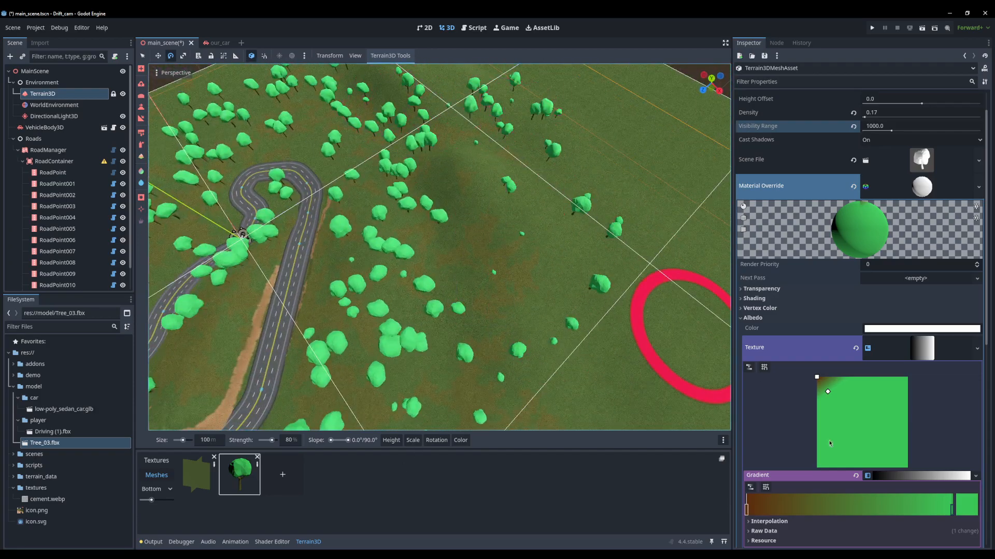
Recolour the end stop of the tree material's albedo gradient to olive green 51711a.
click(966, 511)
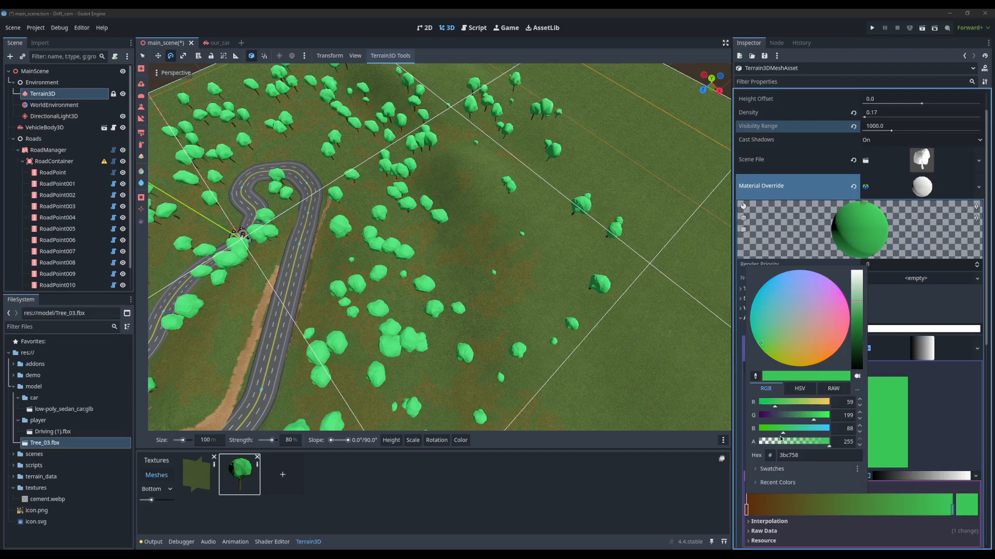
click(785, 407)
drag(857, 310, 864, 331)
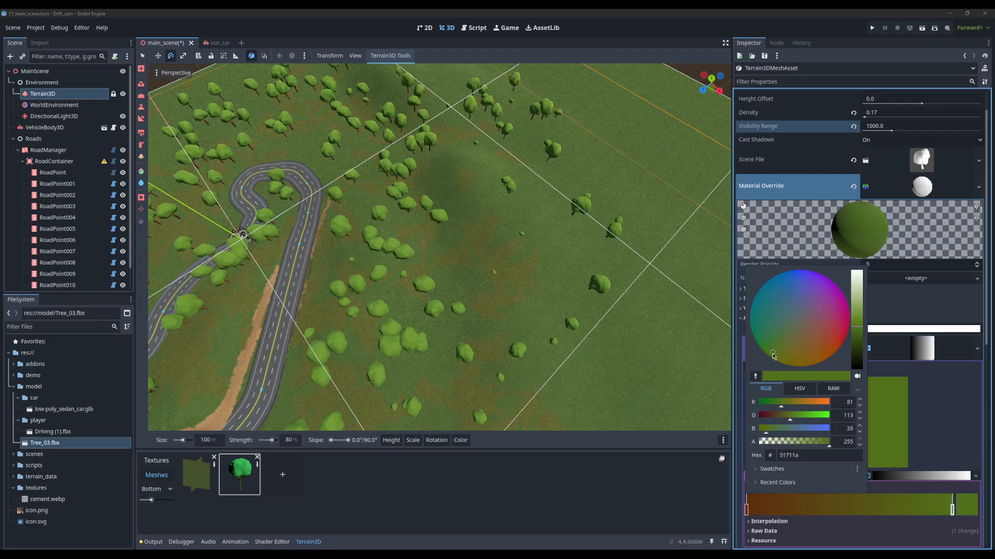
click(507, 289)
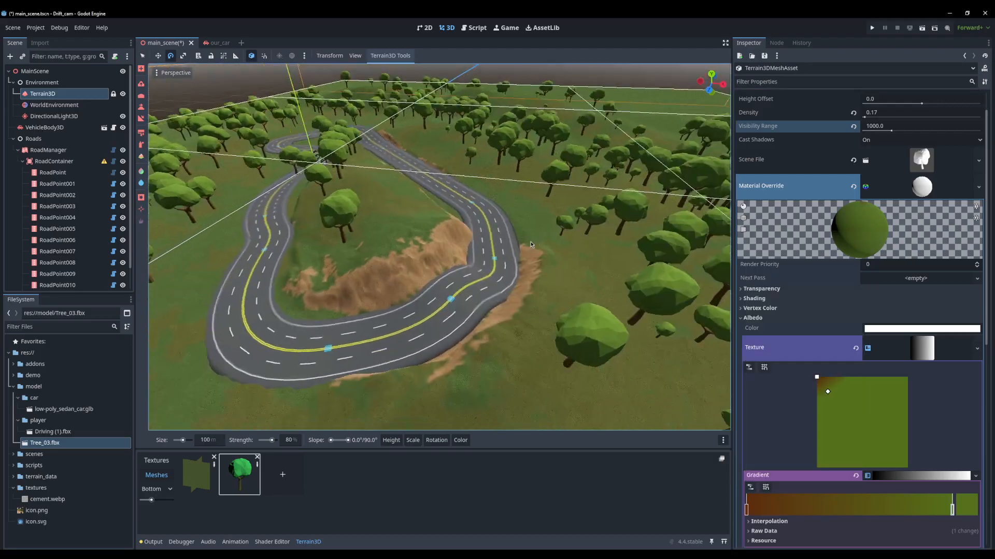
Run the project to check the trees from inside the car, then return to the editor.
click(872, 28)
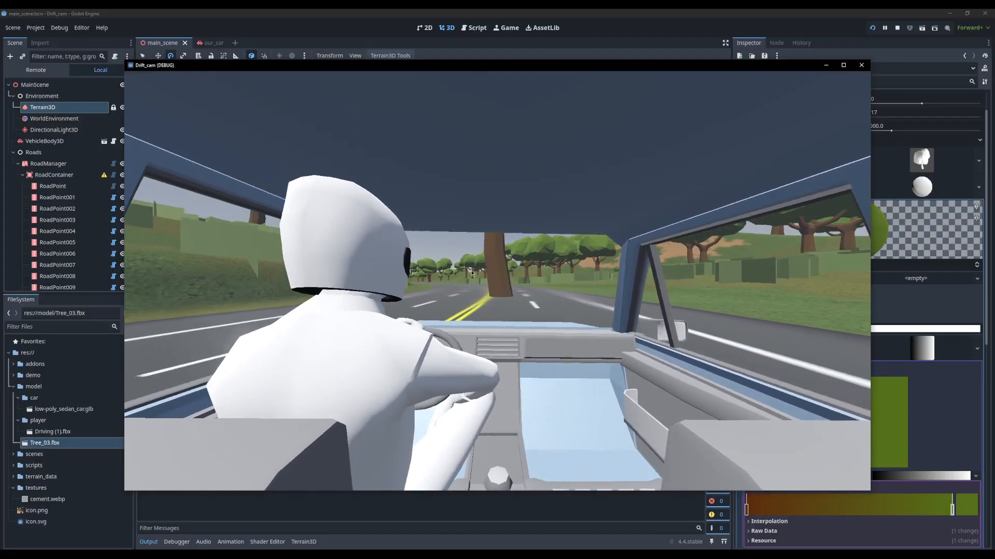
key(a)
click(433, 12)
Set the placement brush size to 10 m and remove the trees standing on the road and just beside the bend.
middle_drag(435, 300, 523, 223)
scroll(477, 280, up, 10)
mouse_move(476, 280)
shift+middle_down()
mouse_move(630, 303)
mouse_move(634, 370)
shift+middle_up()
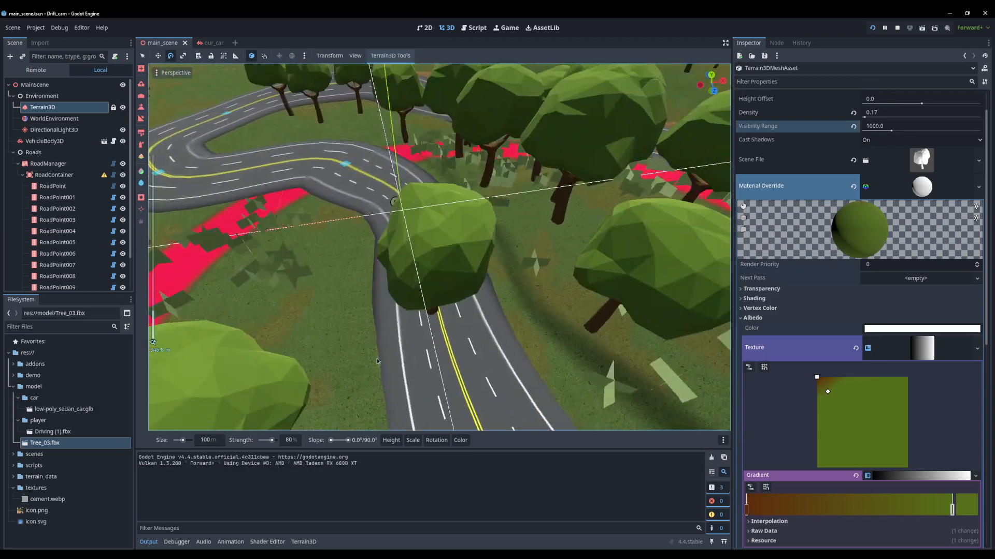
click(218, 440)
text(10)
key(Return)
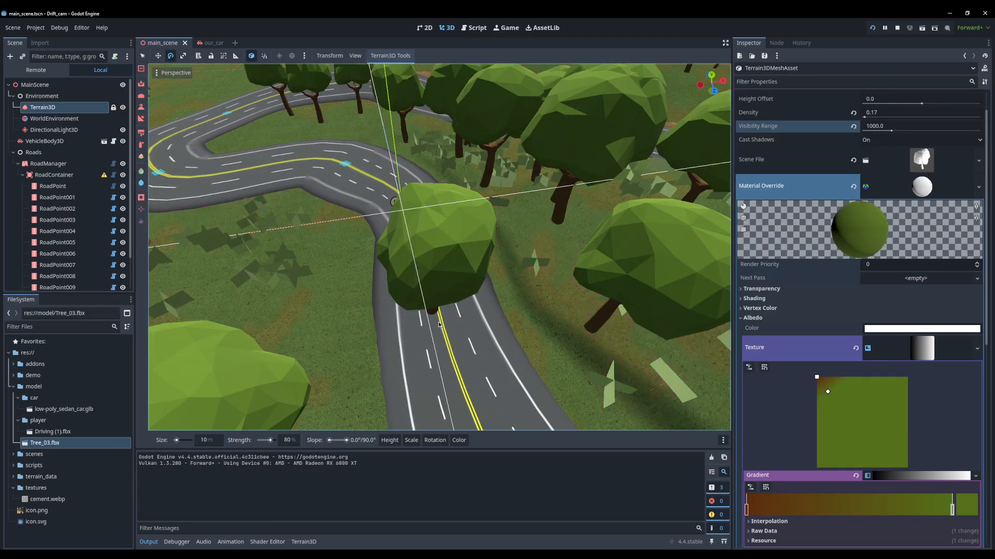
ctrl+click(434, 320)
ctrl+click(507, 178)
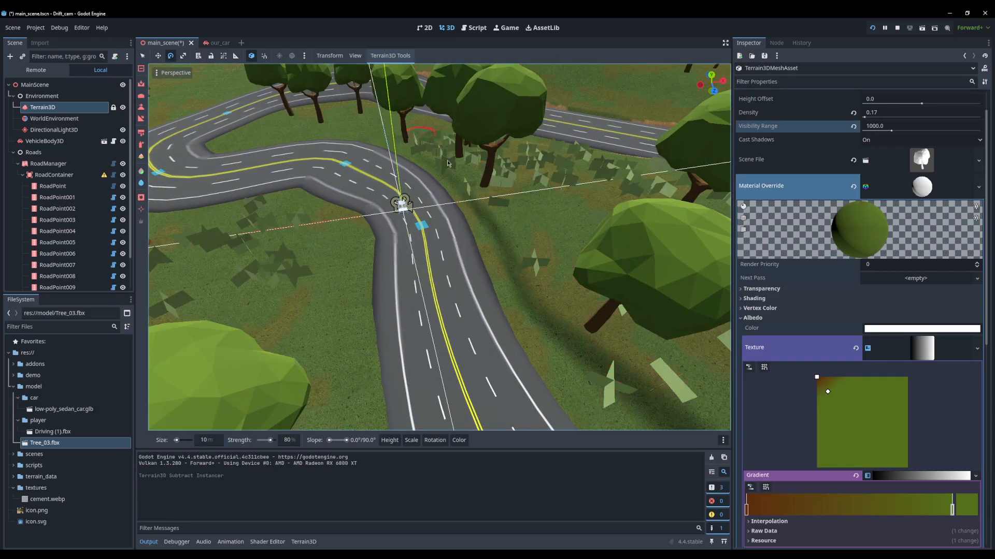
ctrl+click(515, 207)
Place individual trees on the grass on both sides of the bend near the car.
click(554, 196)
click(657, 181)
click(561, 249)
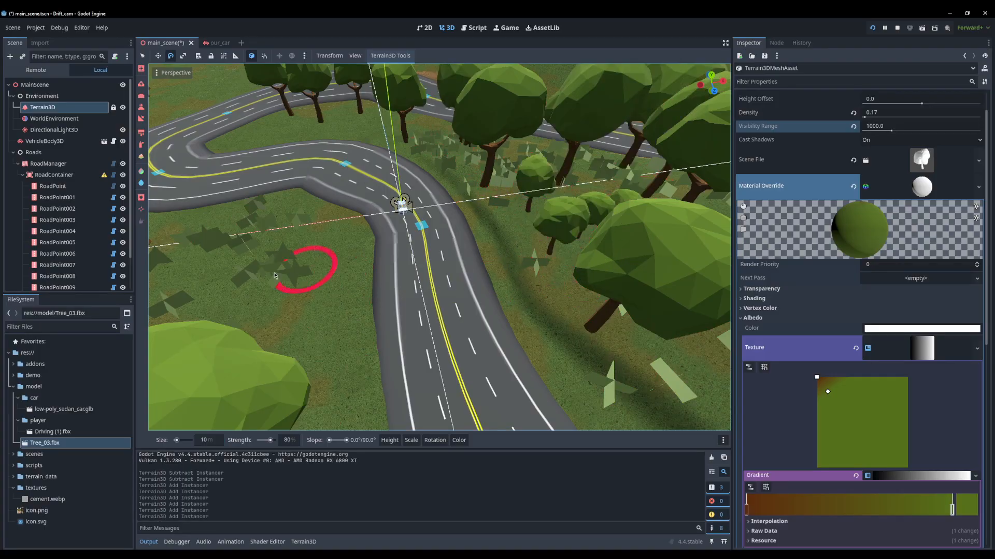
click(334, 271)
click(259, 241)
click(199, 310)
click(283, 357)
click(261, 192)
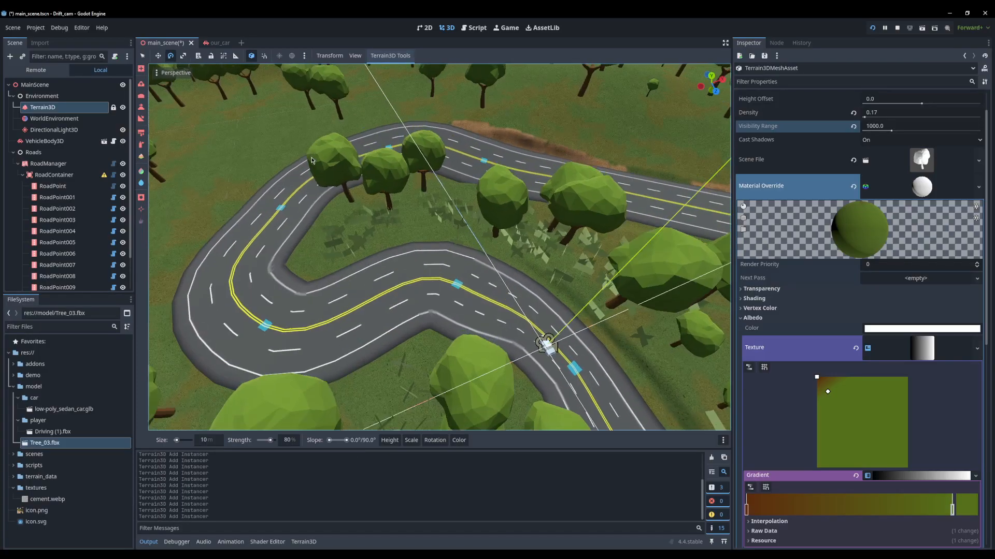
Add more trees around the hairpin and along the verges of the road loop.
scroll(386, 254, down, 5)
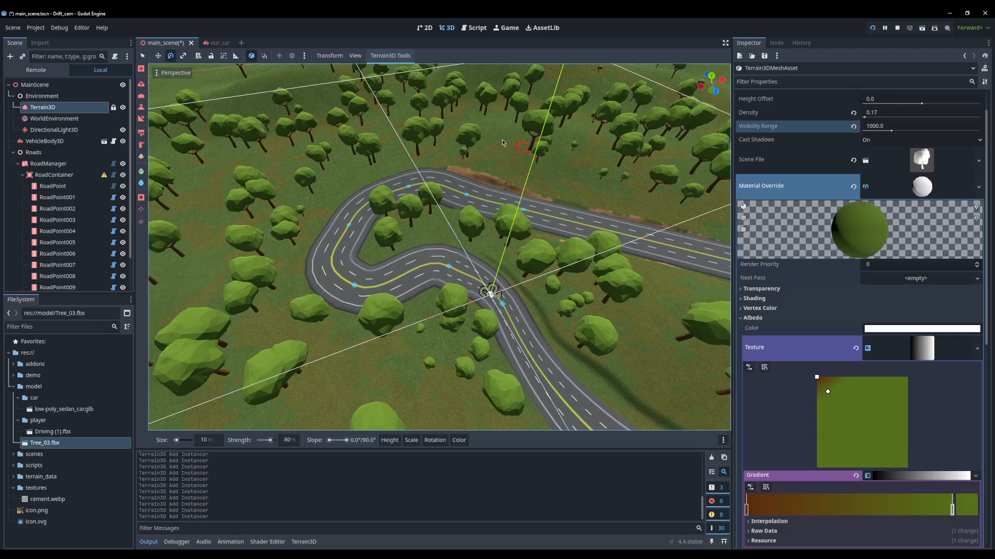
middle_drag(297, 403, 437, 360)
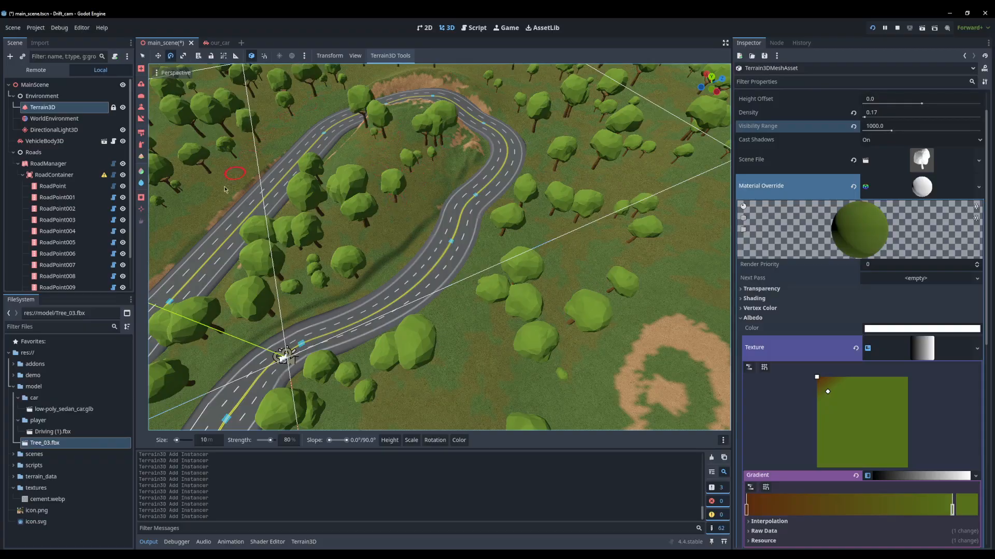
middle_drag(199, 259, 479, 280)
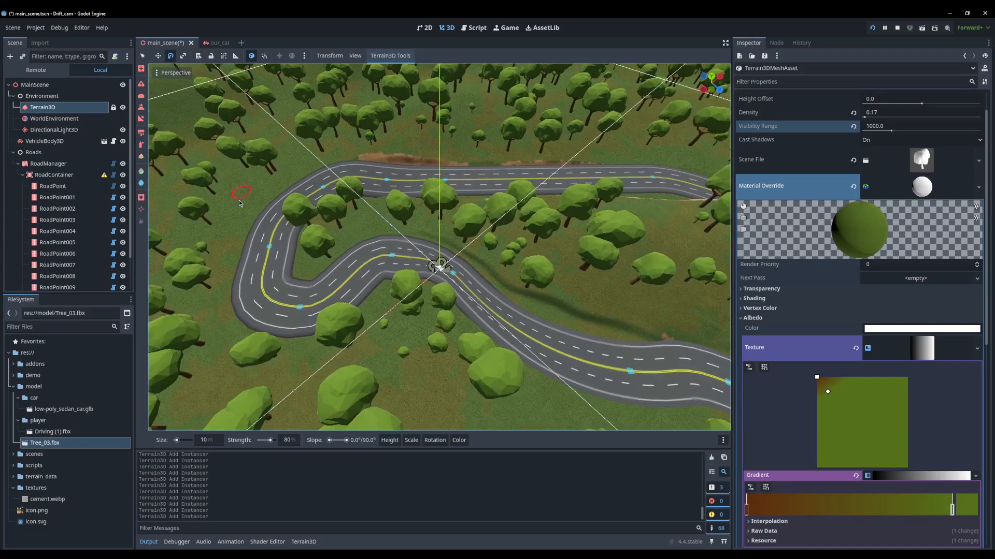
middle_drag(368, 368, 314, 230)
right_drag(475, 291, 673, 205)
Test-drive the car across the grass between the trees and back towards the road loop.
key(w)
key(w)
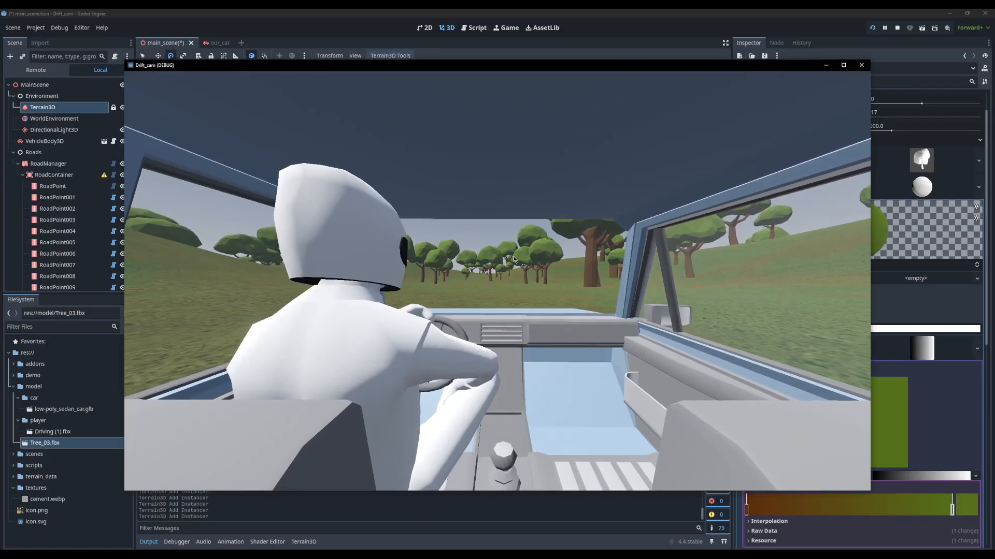
key(w)
key(d)
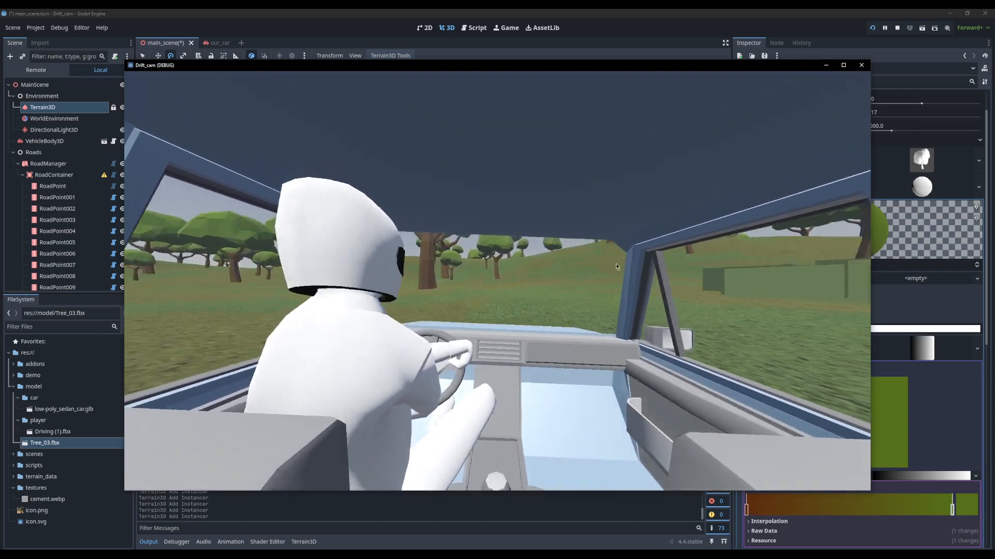
key(w)
key(d)
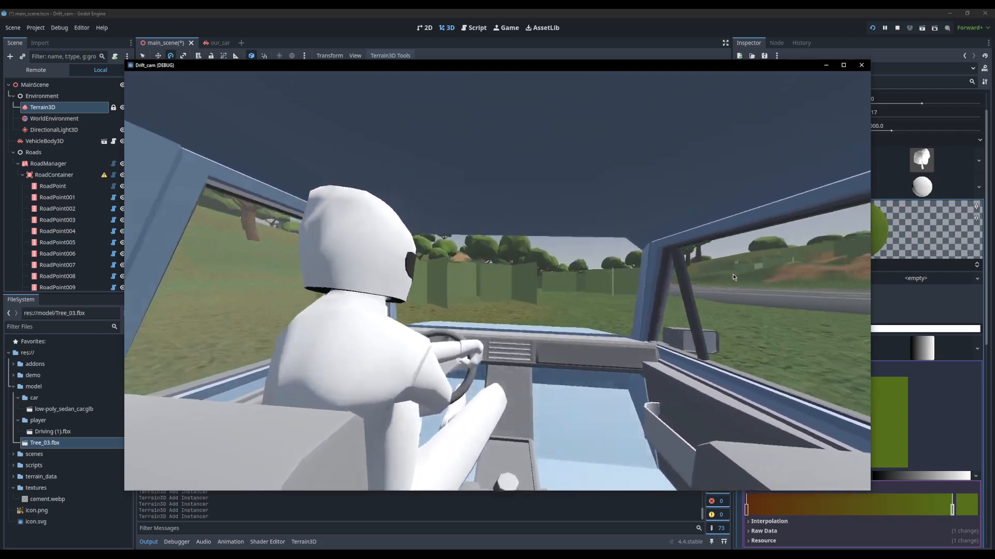
key(w)
key(d)
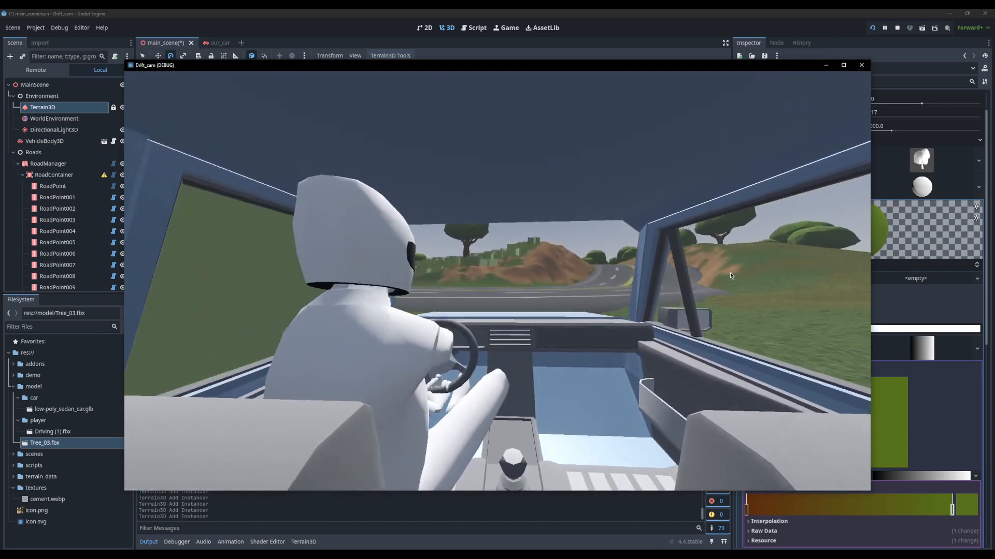
Drive along the road loop past the dirt banks to check the road, terrain and trees.
key(a)
key(w)
key(d)
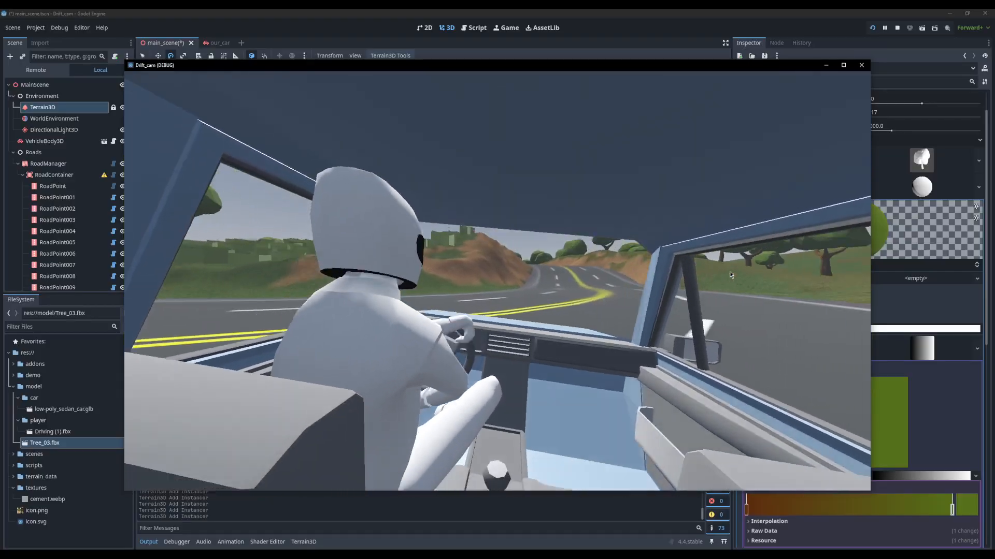
key(a)
key(w)
key(a)
key(d)
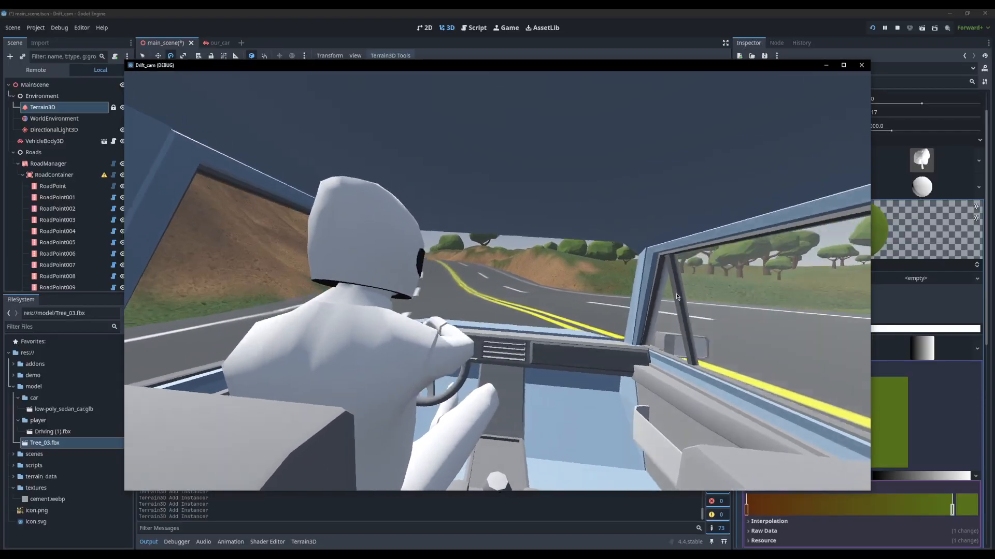
key(w)
key(a)
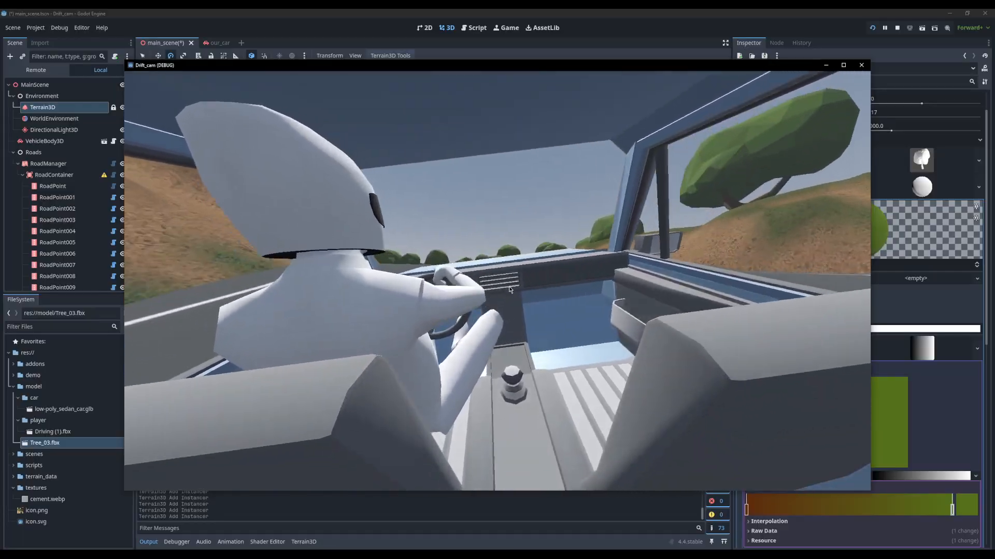
key(d)
key(w)
key(a)
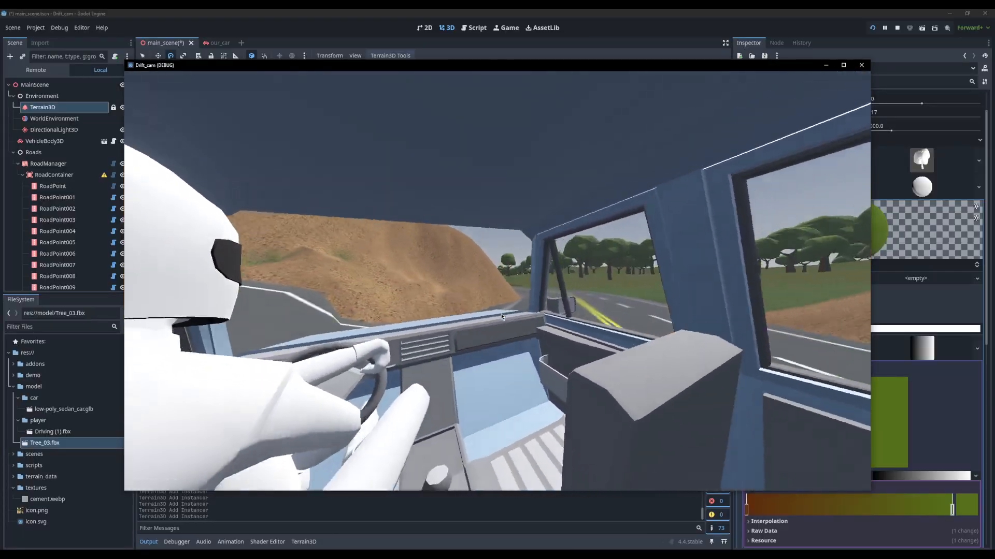
key(d)
key(w)
key(d)
key(a)
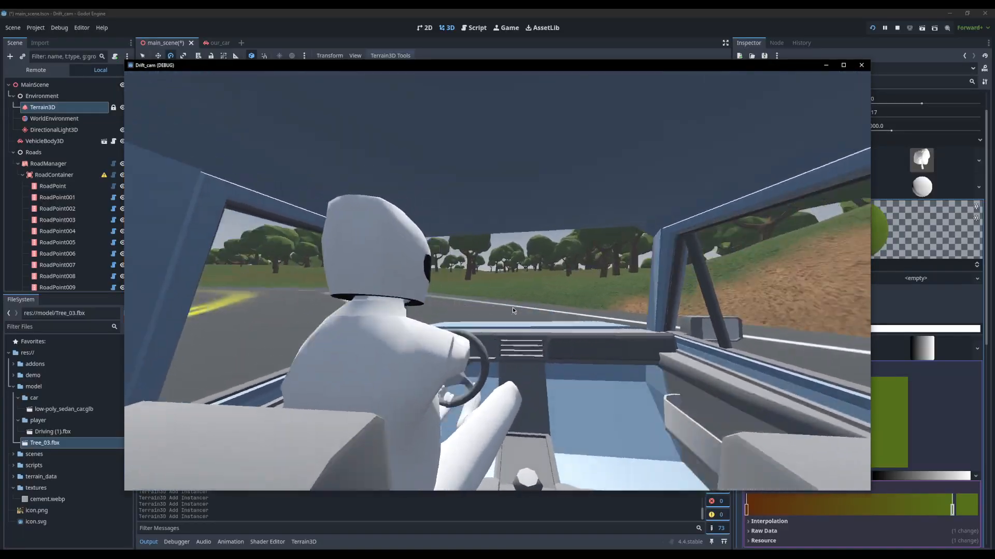
key(w)
key(a)
key(a)
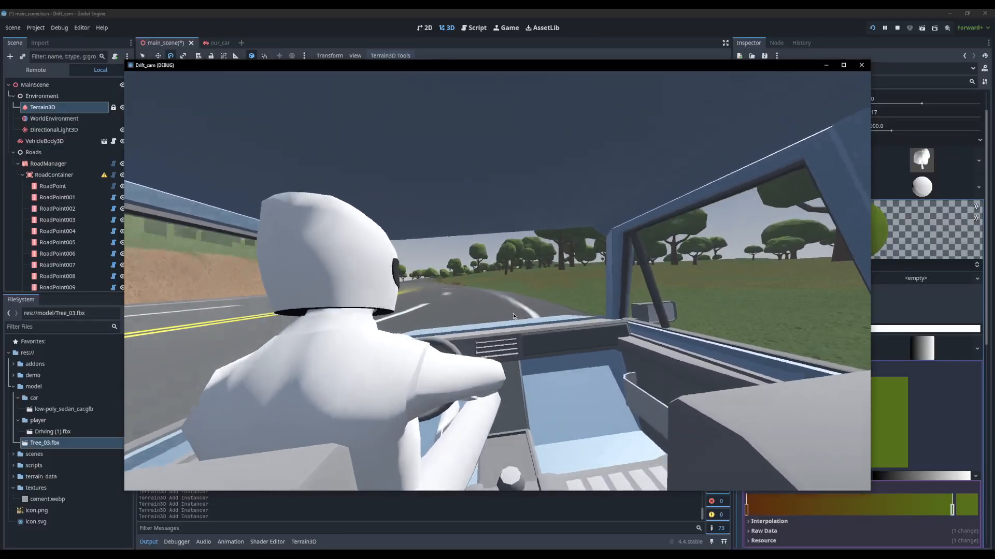
key(w)
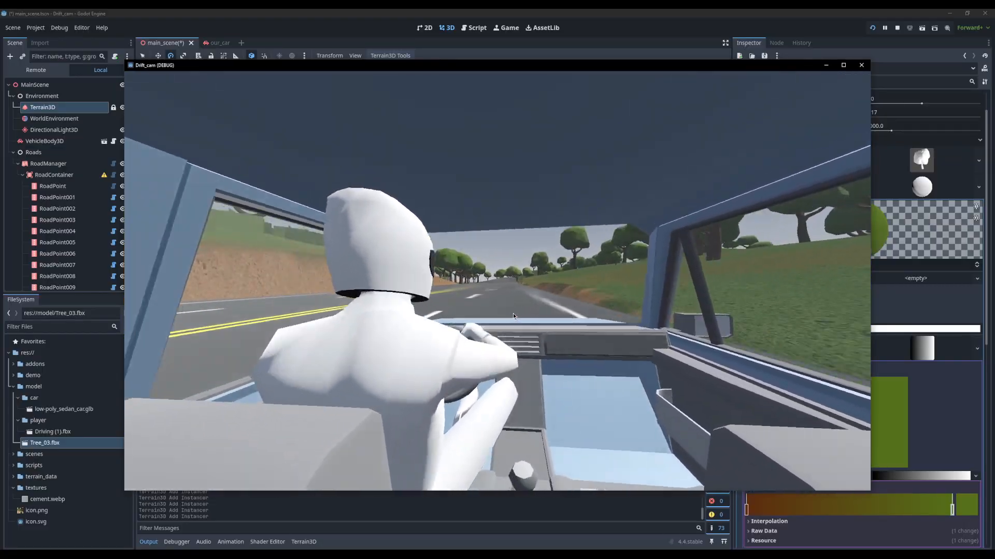
key(a)
key(w)
key(a)
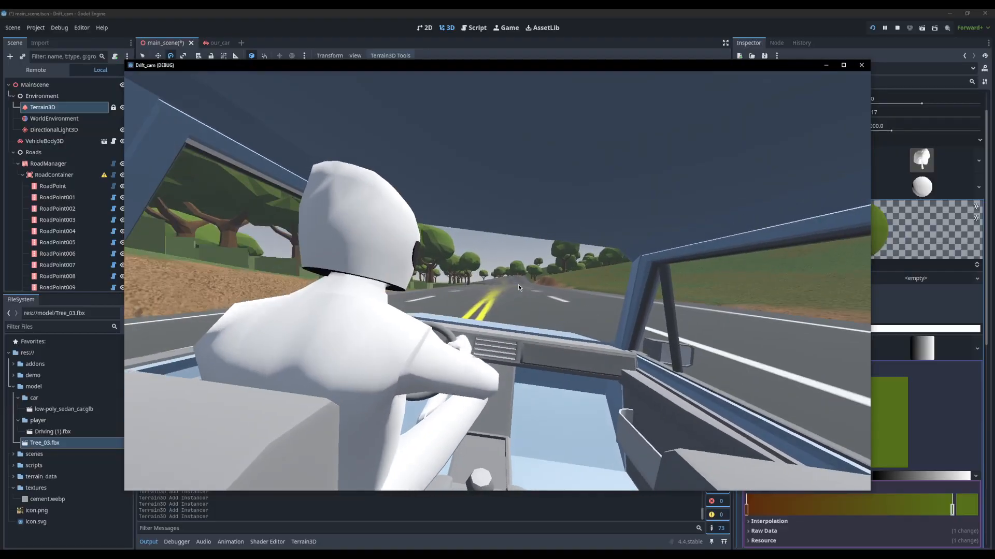
key(d)
key(w)
key(a)
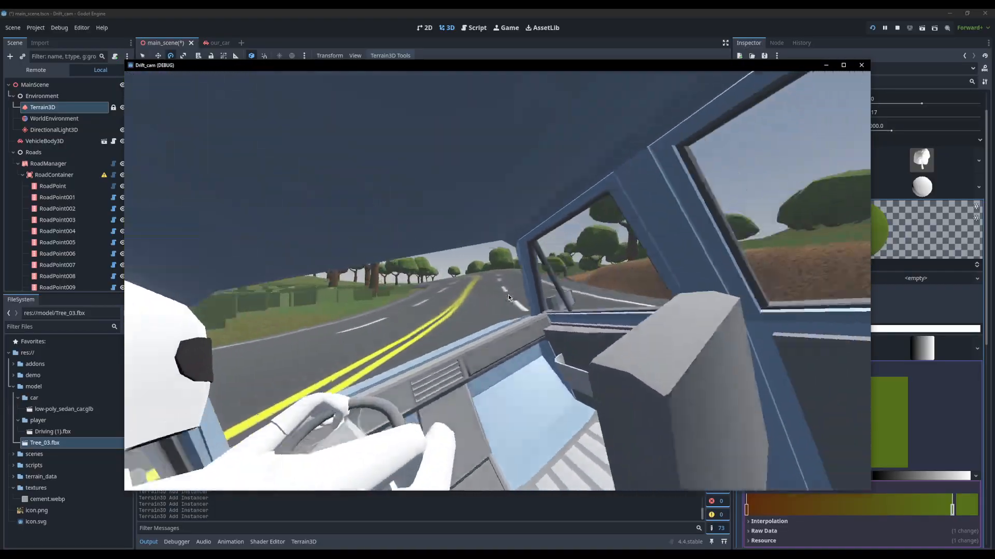
Drive off the road onto the grassy inside of the loop to check its edge, and end the test run.
key(w)
key(a)
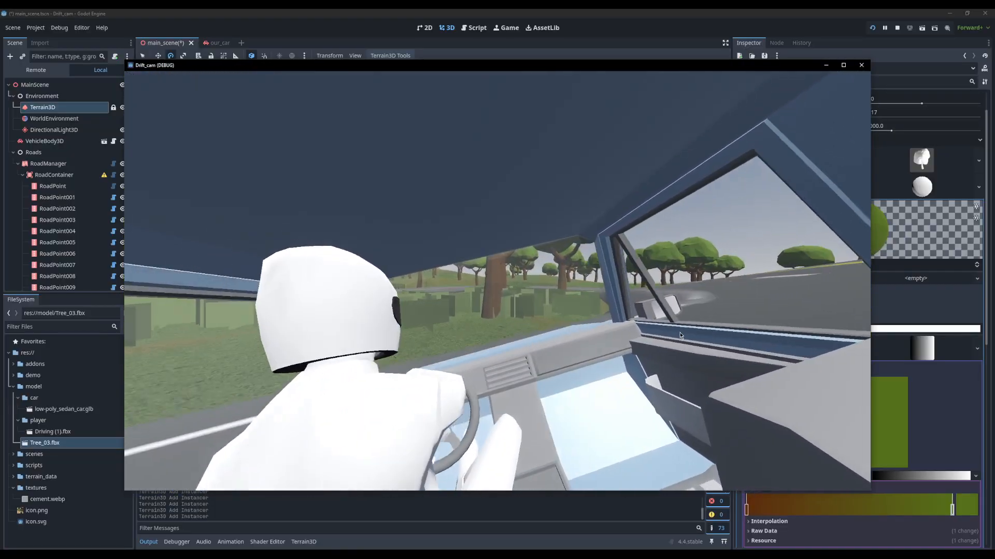
key(w)
key(a)
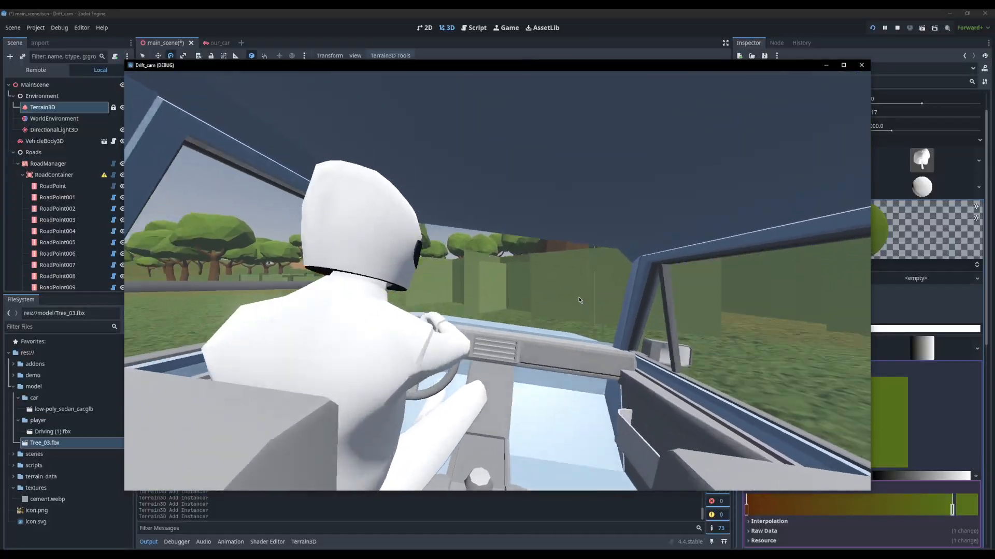
key(w)
key(a)
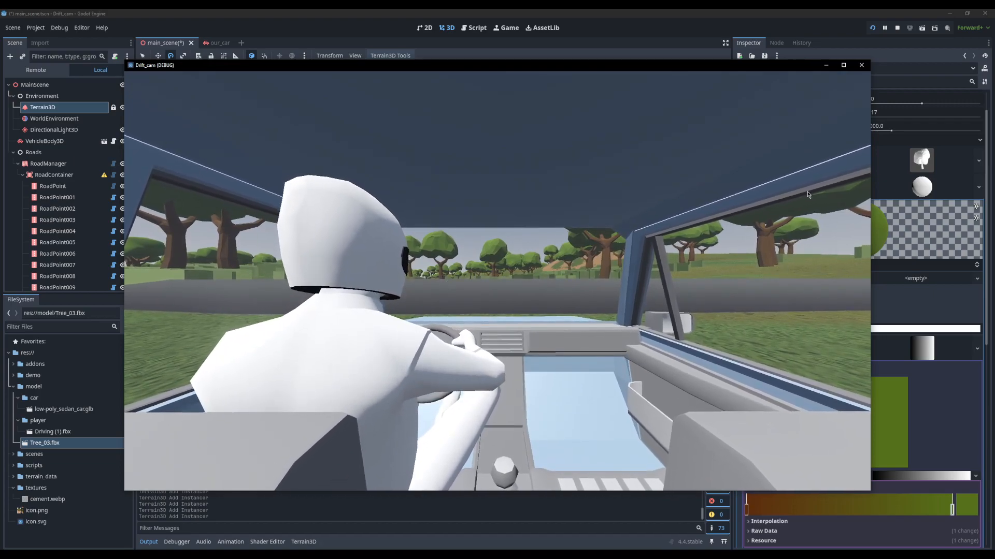
click(861, 66)
Raise the terrain along the road's grassy edge at the bend with the sculpting brush and smooth it.
click(140, 86)
right_drag(362, 207, 729, 229)
key(w)
scroll(440, 247, up, 3)
key(w)
scroll(439, 247, up, 13)
scroll(440, 246, down, 20)
key(w)
key(w)
scroll(439, 247, up, 8)
key(w)
mouse_move(457, 298)
right_down()
mouse_move(441, 306)
mouse_move(457, 298)
right_up()
mouse_move(413, 247)
mouse_down()
mouse_move(409, 267)
mouse_move(407, 253)
mouse_up()
click(413, 275)
click(417, 285)
shift+drag(439, 290, 425, 265)
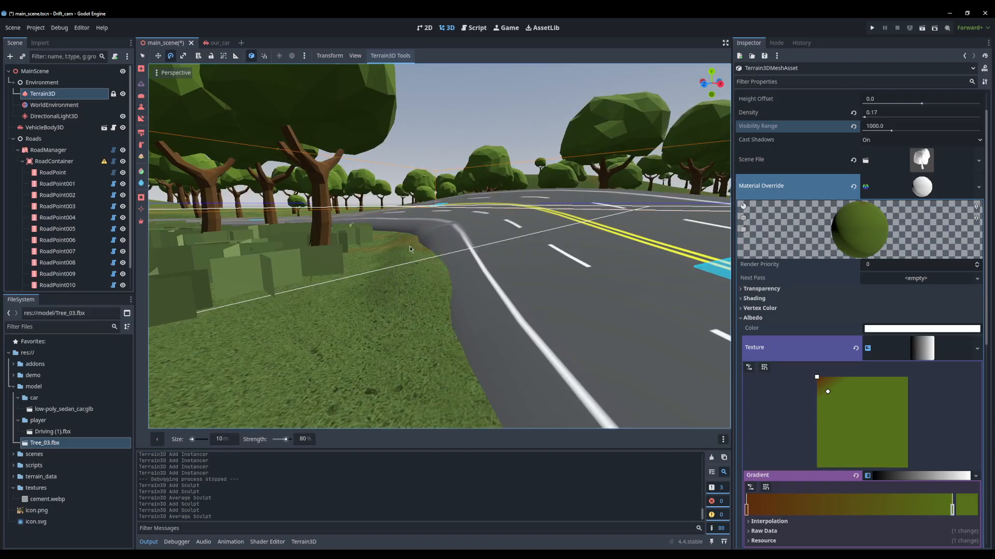
Raise more of the verge beneath the trees and smooth it towards the road edge.
scroll(423, 289, down, 5)
scroll(423, 289, down, 3)
mouse_move(466, 328)
mouse_down()
mouse_move(383, 295)
mouse_move(273, 286)
mouse_up()
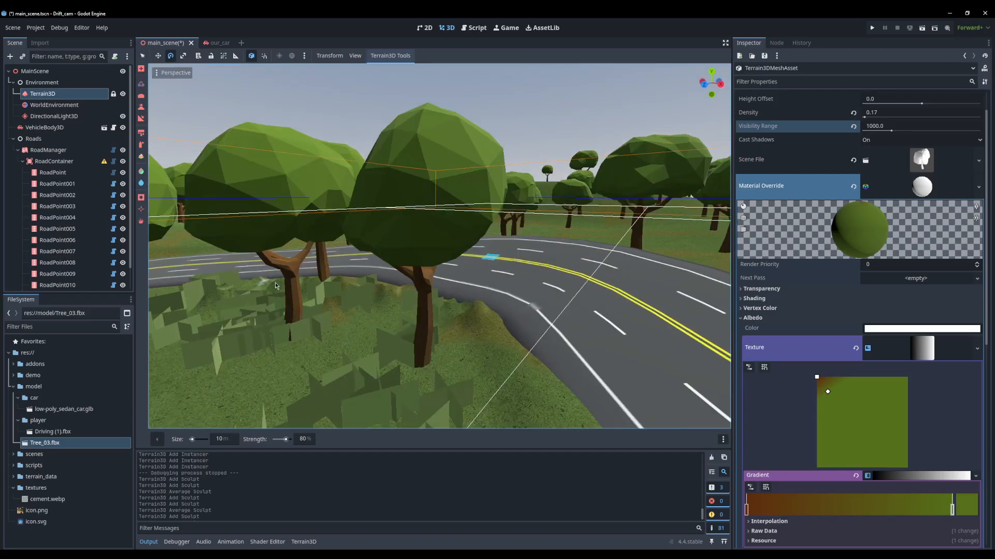
mouse_move(476, 320)
shift+mouse_down()
mouse_move(440, 301)
mouse_move(248, 282)
mouse_move(324, 281)
mouse_move(541, 365)
shift+mouse_up()
mouse_move(552, 386)
mouse_down()
mouse_move(459, 313)
mouse_move(254, 281)
mouse_up()
Sculpt a low mound along the inside of the curved road and smooth its slope.
mouse_move(458, 303)
mouse_down()
mouse_move(534, 352)
mouse_move(546, 389)
mouse_move(476, 323)
mouse_up()
key(w)
mouse_move(466, 316)
right_down()
mouse_move(430, 298)
mouse_move(249, 327)
right_up()
drag(417, 259, 453, 266)
click(518, 251)
click(614, 232)
mouse_move(611, 230)
shift+mouse_down()
mouse_move(608, 212)
mouse_move(561, 255)
mouse_move(564, 284)
mouse_move(573, 283)
shift+mouse_up()
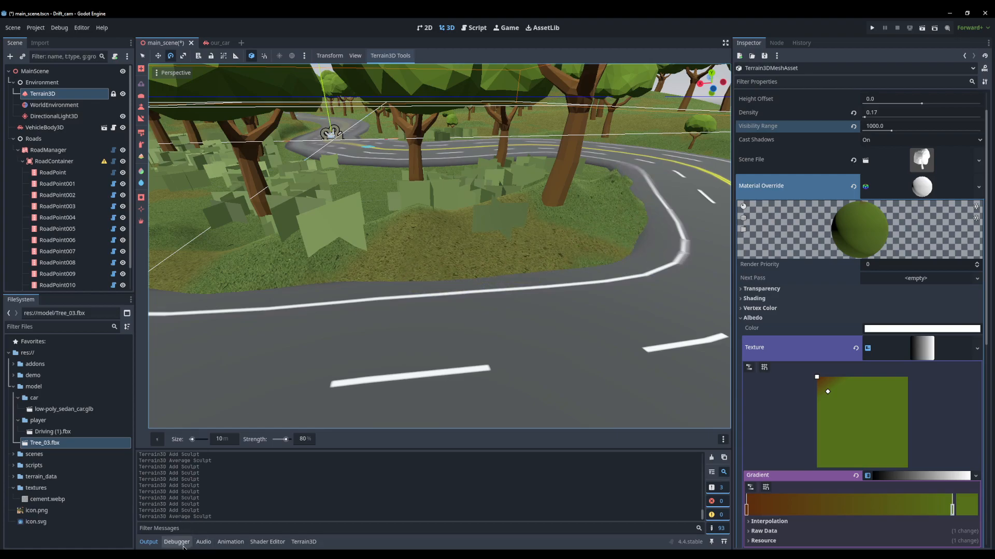
Select the grass mesh, open its random scale for editing, and scatter grass over the sculpted mound inside the bend.
click(303, 541)
click(197, 474)
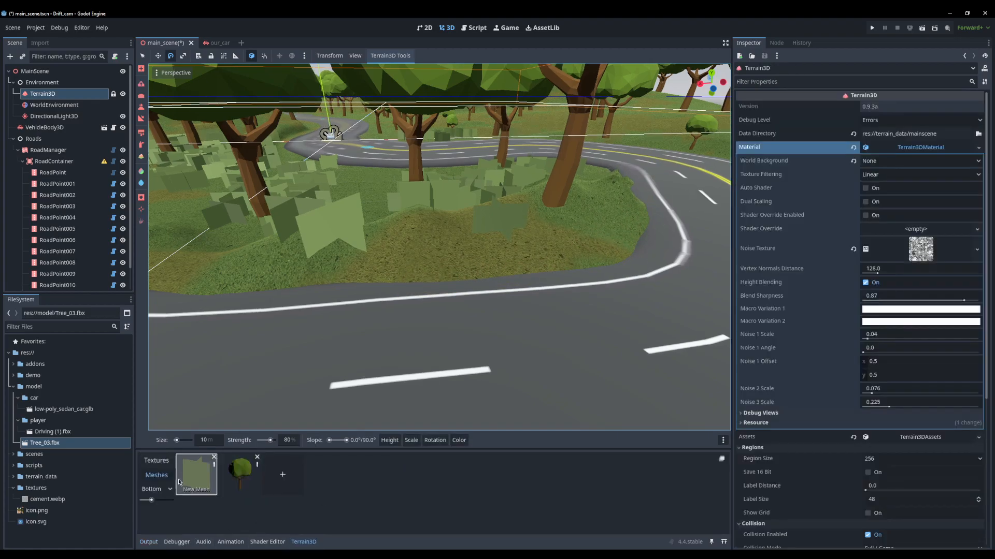
mouse_move(400, 442)
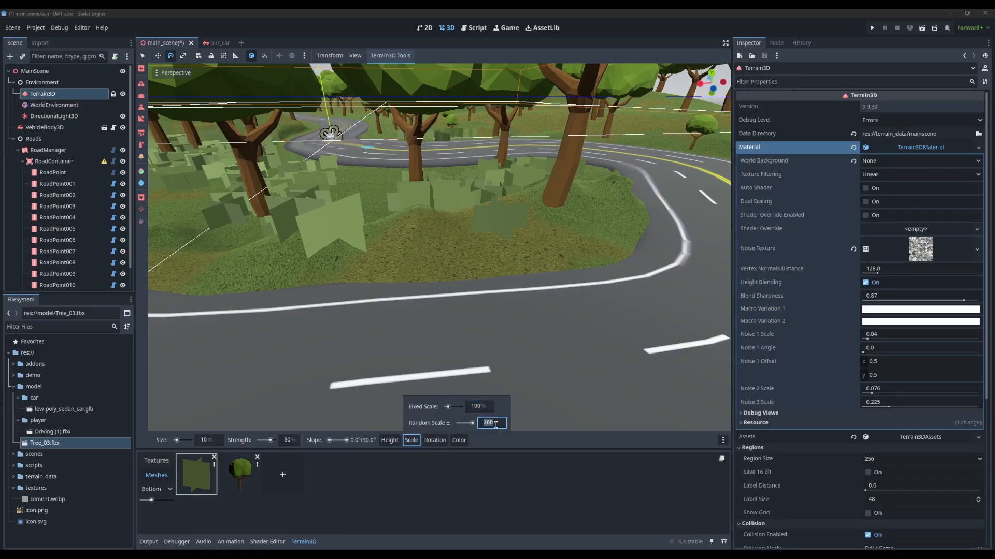
mouse_move(518, 202)
mouse_down()
mouse_move(498, 187)
mouse_move(346, 213)
mouse_move(220, 197)
mouse_up()
scroll(221, 197, down, 5)
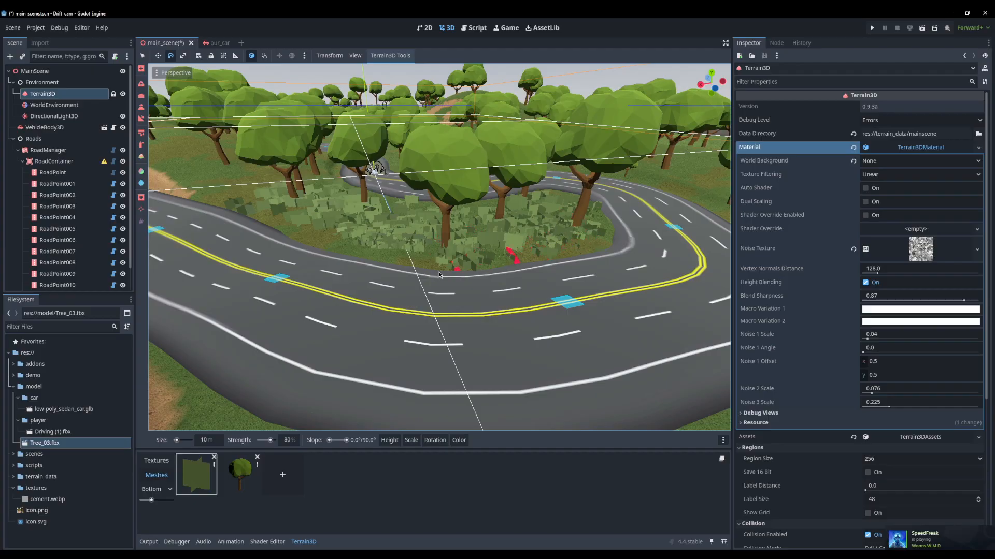
Lower the scatter brush strength to 10% and fill the inside of the bend with more grass.
scroll(458, 269, up, 5)
click(288, 440)
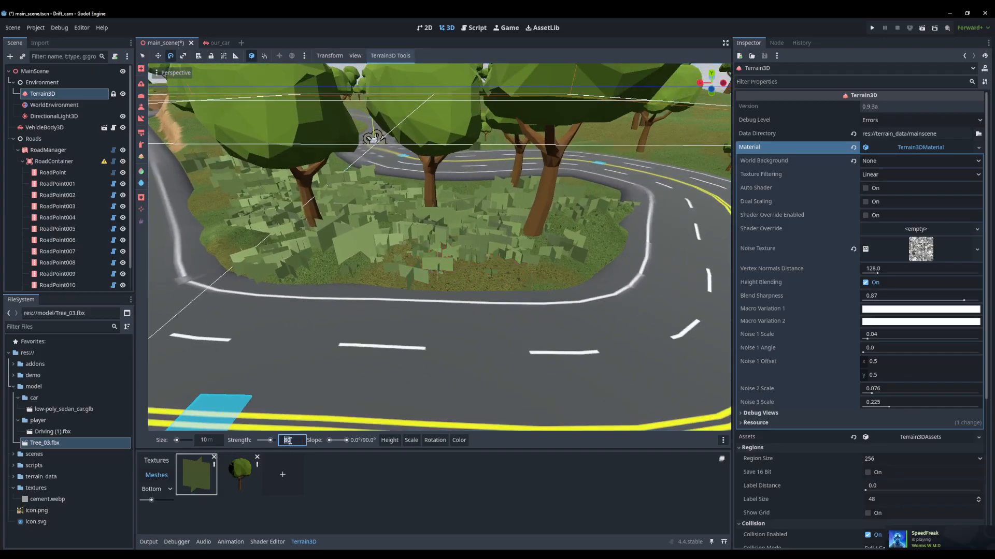
mouse_move(622, 244)
mouse_down()
mouse_move(525, 277)
mouse_move(550, 266)
mouse_move(373, 269)
mouse_move(295, 247)
mouse_move(201, 201)
mouse_move(333, 251)
mouse_up()
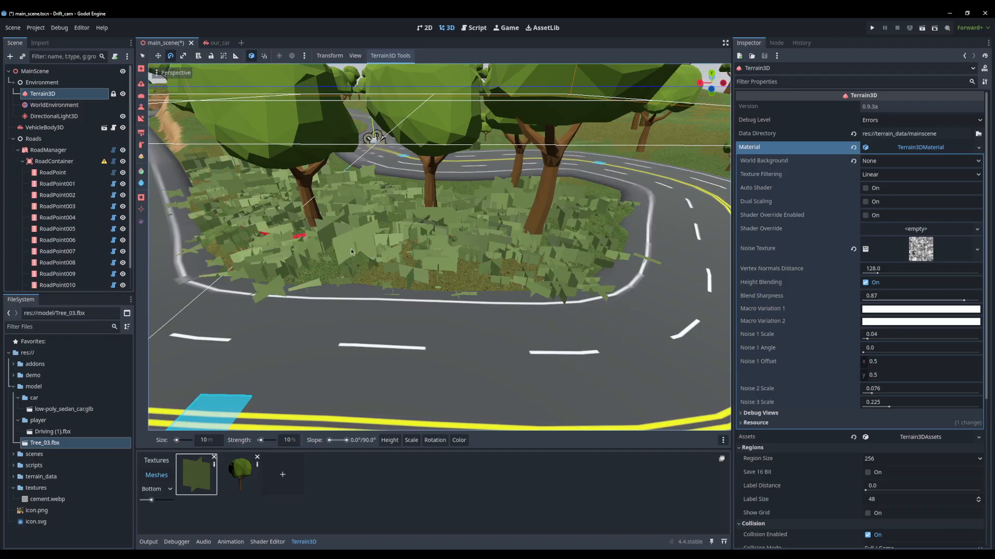
Choose the terrain raising tool with a soft round brush and raise the grass verge against the road edge.
key(w)
right_drag(548, 186, 585, 184)
click(140, 98)
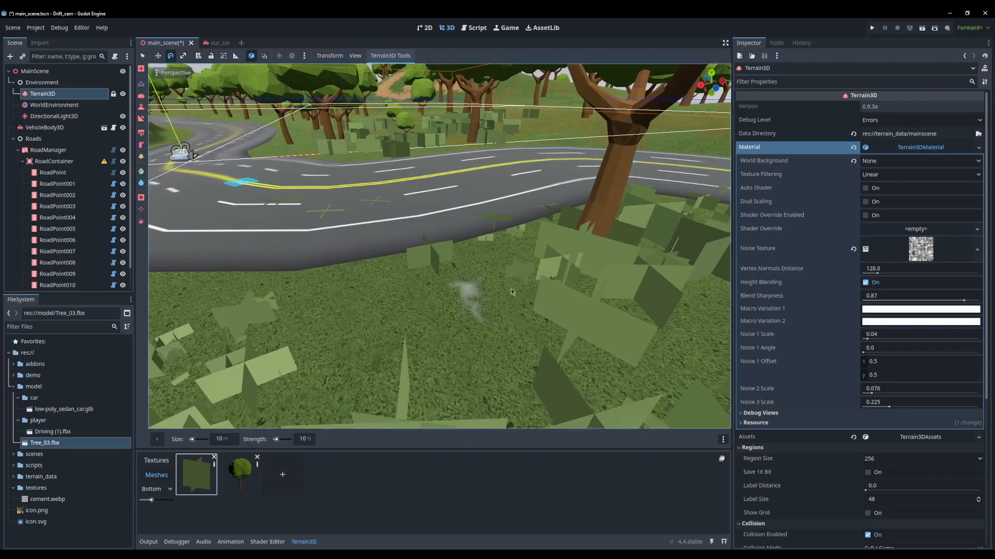
click(228, 440)
click(158, 441)
click(159, 441)
click(329, 271)
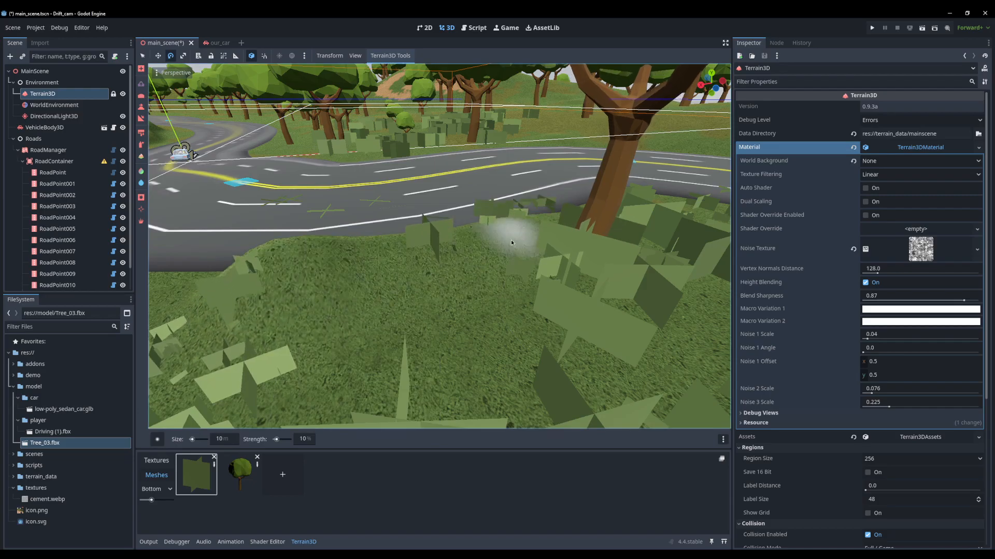
Raise the inner verge along the curved road edge in front of the scattered grass.
scroll(511, 280, down, 10)
middle_drag(511, 283, 495, 314)
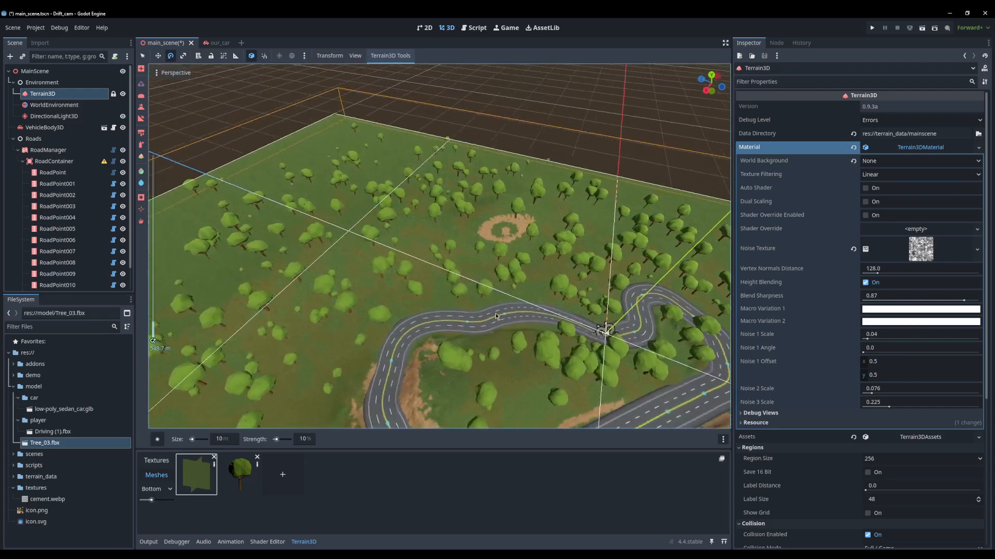
scroll(496, 317, up, 10)
key(w)
right_drag(496, 318, 632, 253)
key(w)
key(w)
right_drag(575, 370, 540, 306)
mouse_move(540, 306)
mouse_down()
mouse_move(654, 329)
mouse_move(505, 272)
mouse_move(617, 326)
mouse_move(579, 311)
mouse_up()
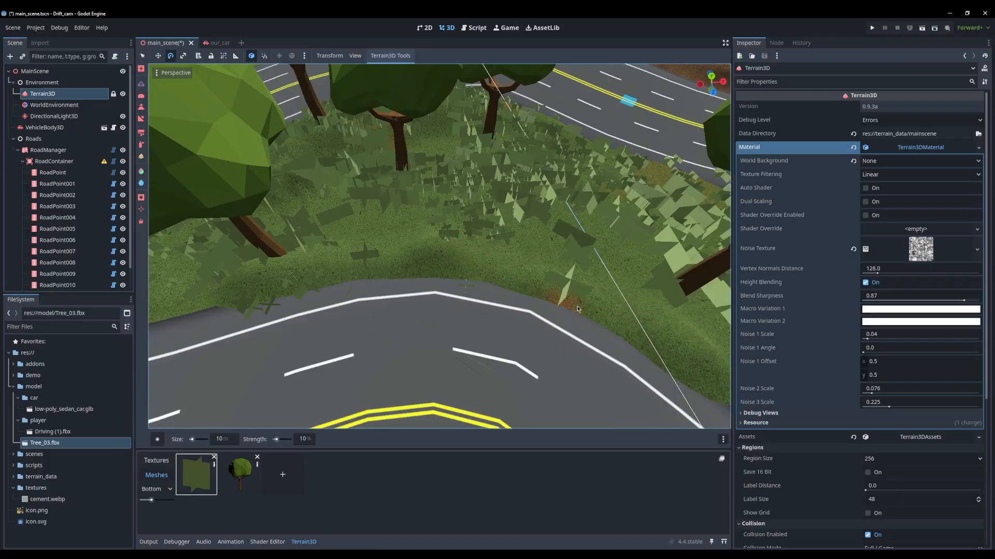
Examine the verges around the bends and along the straight for gaps between the terrain and the road.
key(w)
right_drag(295, 271, 388, 212)
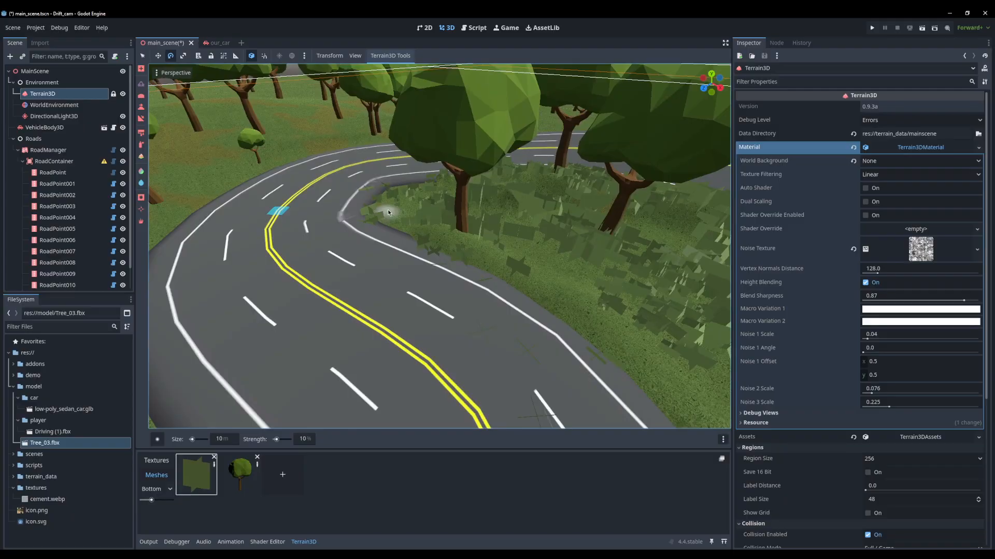
right_drag(510, 271, 542, 223)
middle_drag(588, 229, 518, 223)
scroll(495, 315, down, 4)
middle_drag(496, 315, 467, 290)
right_drag(466, 290, 440, 291)
key(s)
scroll(451, 238, up, 3)
key(w)
key(f)
scroll(437, 290, up, 15)
middle_drag(438, 301, 489, 306)
scroll(490, 306, down, 8)
right_drag(489, 305, 440, 270)
middle_drag(441, 269, 332, 290)
scroll(363, 290, up, 8)
scroll(362, 290, down, 6)
right_drag(439, 279, 463, 244)
key(w)
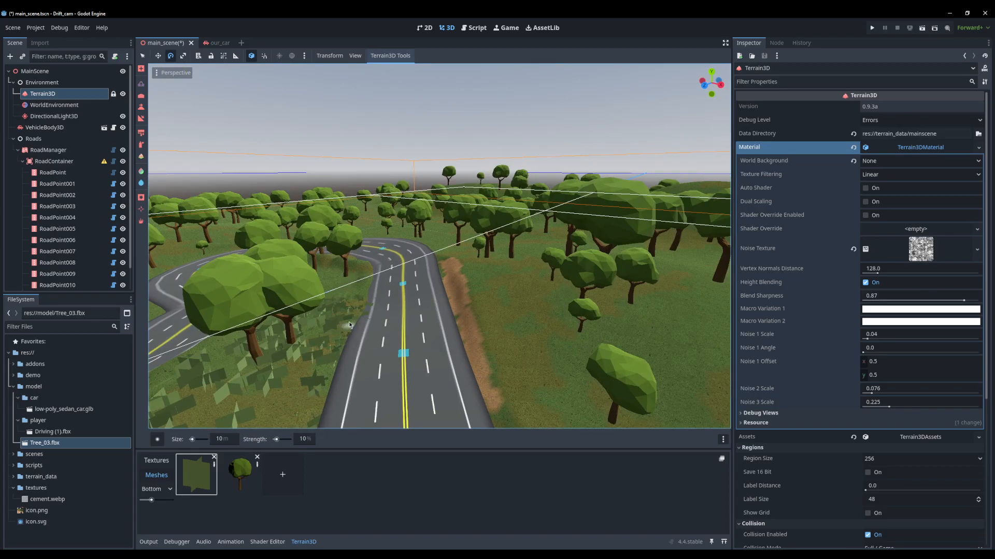
Raise the terrain along the outer edge of the straight so it meets the road shoulder.
right_drag(497, 247, 410, 302)
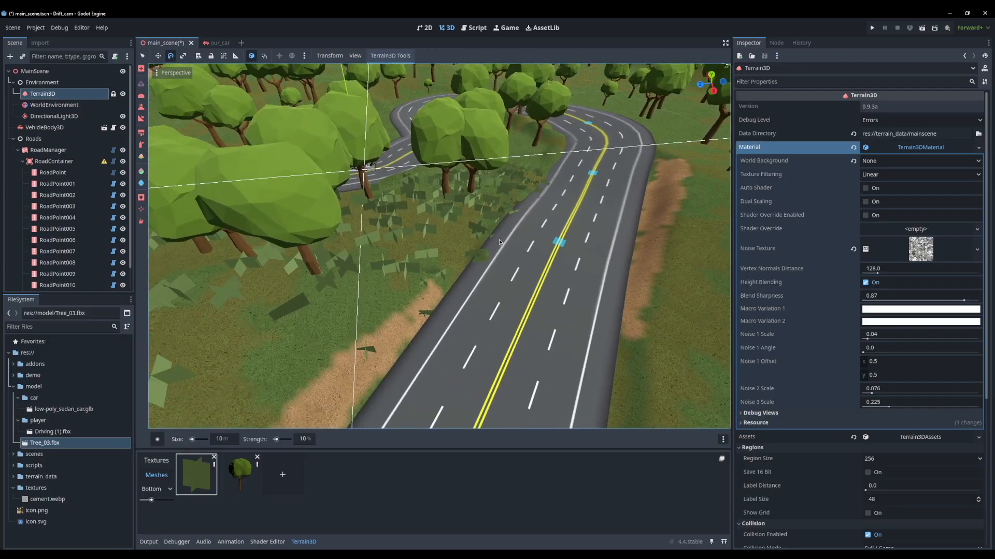
right_drag(478, 243, 238, 248)
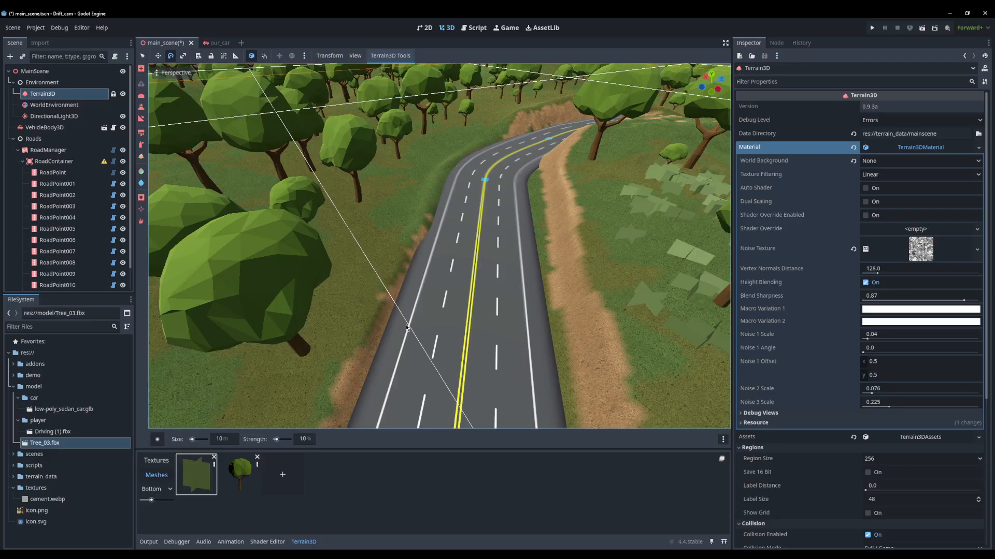
right_drag(537, 210, 475, 236)
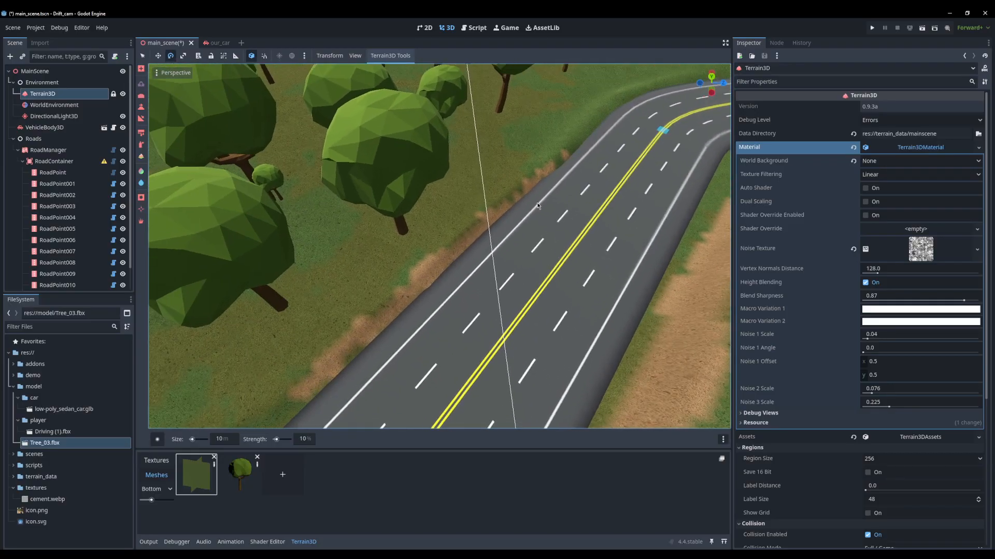
drag(495, 228, 409, 313)
drag(355, 358, 291, 419)
right_drag(384, 290, 233, 310)
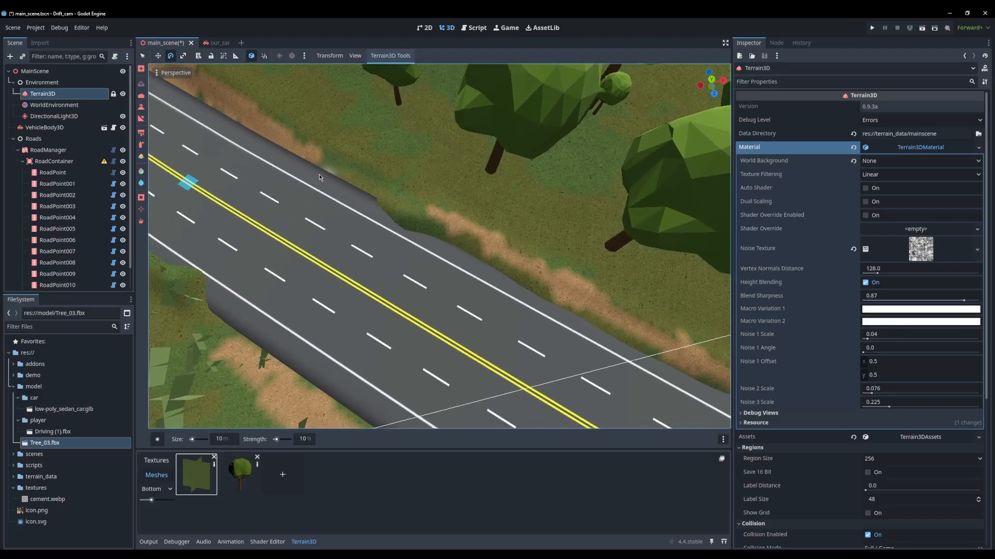
right_drag(319, 157, 388, 209)
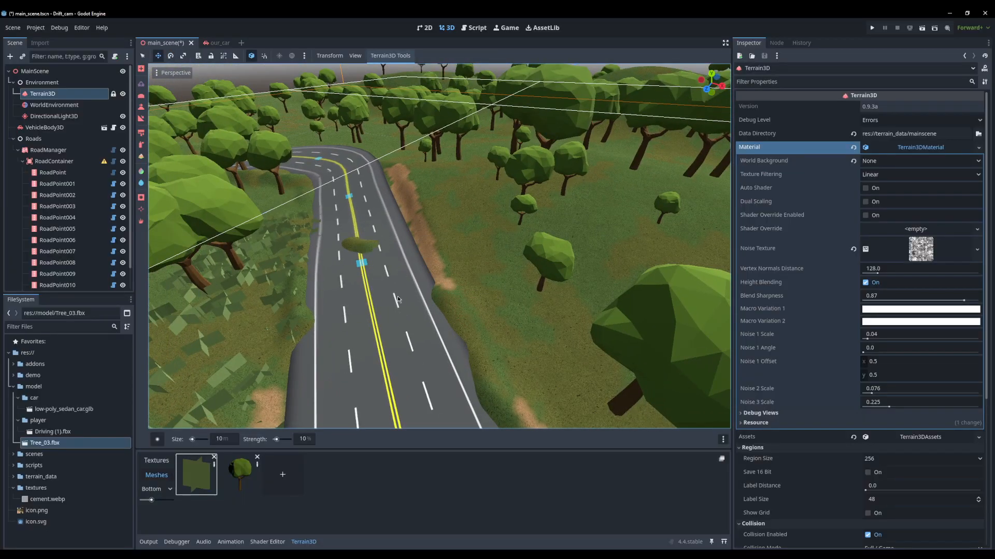
Raise the grassy ground beneath the trees up to the road shoulder on the approach to the bend.
right_drag(396, 320, 362, 326)
mouse_move(431, 286)
right_down()
mouse_move(440, 249)
mouse_move(433, 306)
mouse_move(431, 286)
right_up()
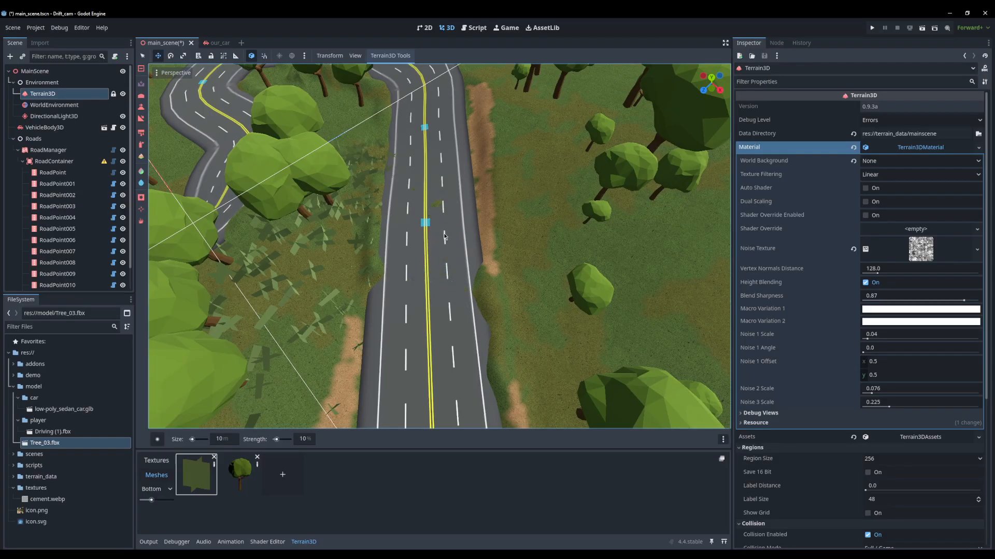
mouse_move(435, 244)
right_down()
mouse_move(467, 202)
mouse_move(513, 222)
mouse_move(565, 176)
mouse_move(481, 290)
mouse_move(617, 290)
mouse_move(394, 254)
mouse_move(321, 259)
mouse_move(373, 256)
mouse_move(311, 249)
mouse_move(383, 246)
mouse_move(176, 246)
mouse_move(212, 254)
mouse_move(220, 290)
mouse_move(406, 296)
right_up()
scroll(435, 244, up, 3)
scroll(435, 244, down, 20)
scroll(435, 244, down, 8)
mouse_move(435, 245)
mouse_down()
mouse_move(363, 325)
mouse_move(372, 288)
mouse_move(318, 409)
mouse_move(325, 413)
mouse_up()
mouse_move(325, 413)
right_down()
mouse_move(228, 430)
mouse_move(197, 422)
right_up()
mouse_move(376, 315)
mouse_down()
mouse_move(231, 384)
mouse_move(132, 393)
mouse_up()
mouse_move(375, 156)
right_down()
mouse_move(336, 134)
mouse_move(375, 122)
right_up()
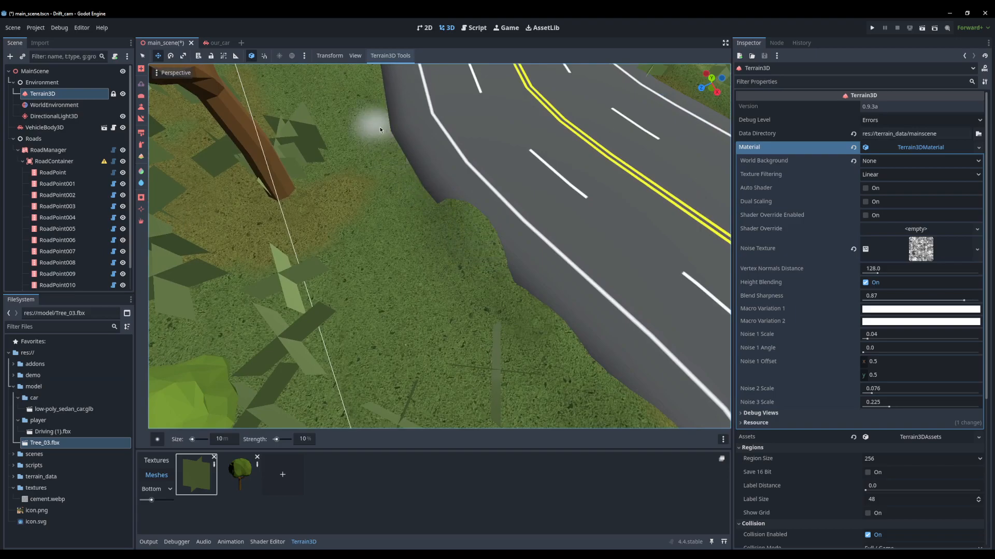
mouse_move(421, 328)
right_down()
mouse_move(414, 228)
mouse_move(420, 329)
right_up()
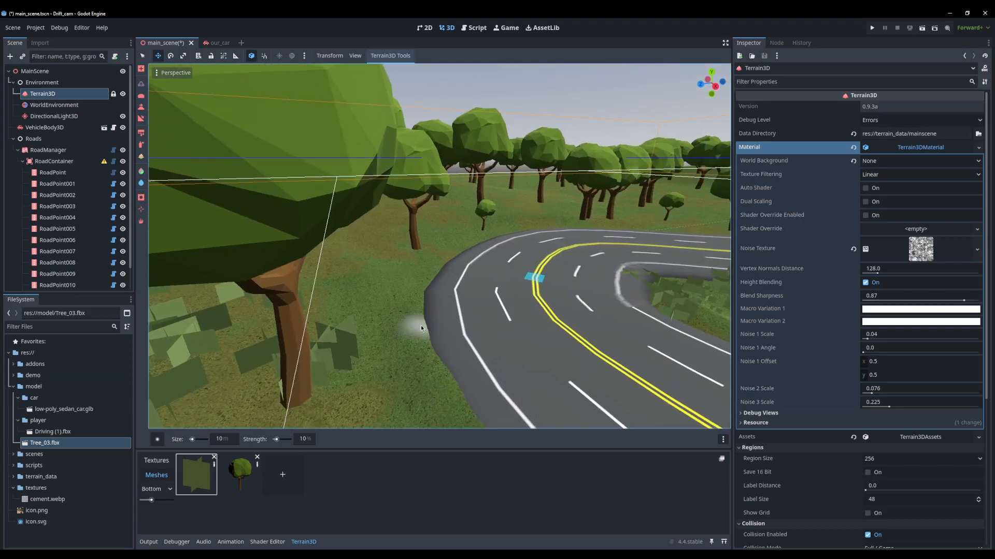